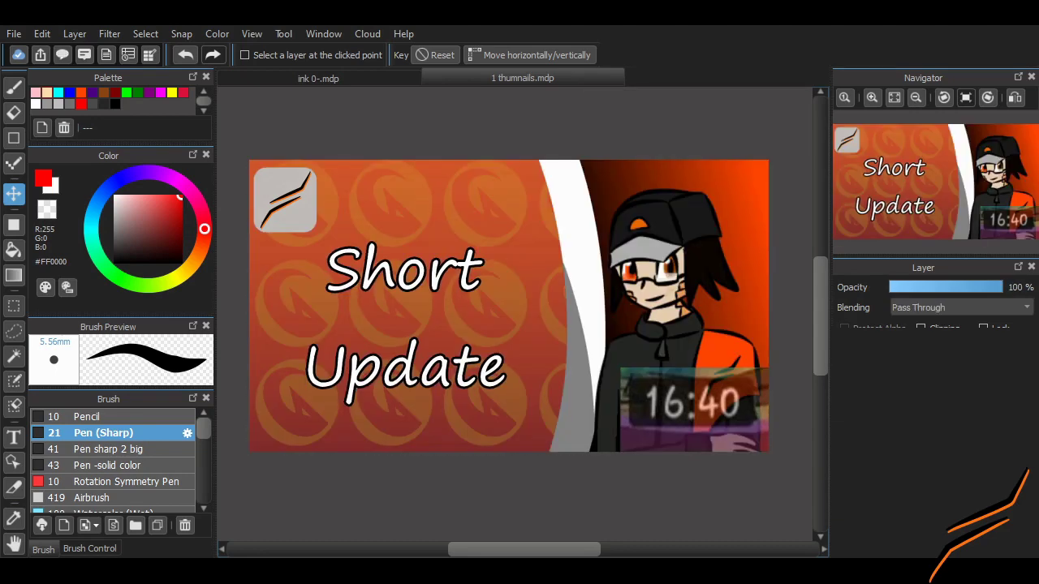
# - Lower the opacity of the existing thumbnail artwork to 45% so it serves as a faint reference
pyautogui.click(942, 287)
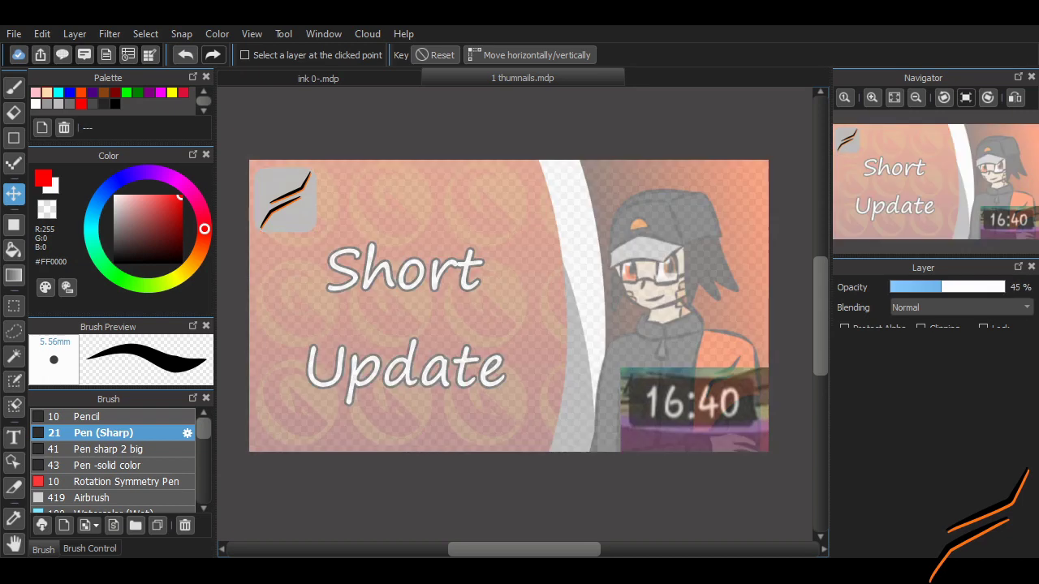
pyautogui.hotkey('ctrl', 'z')
pyautogui.scroll(2, 751, 334)
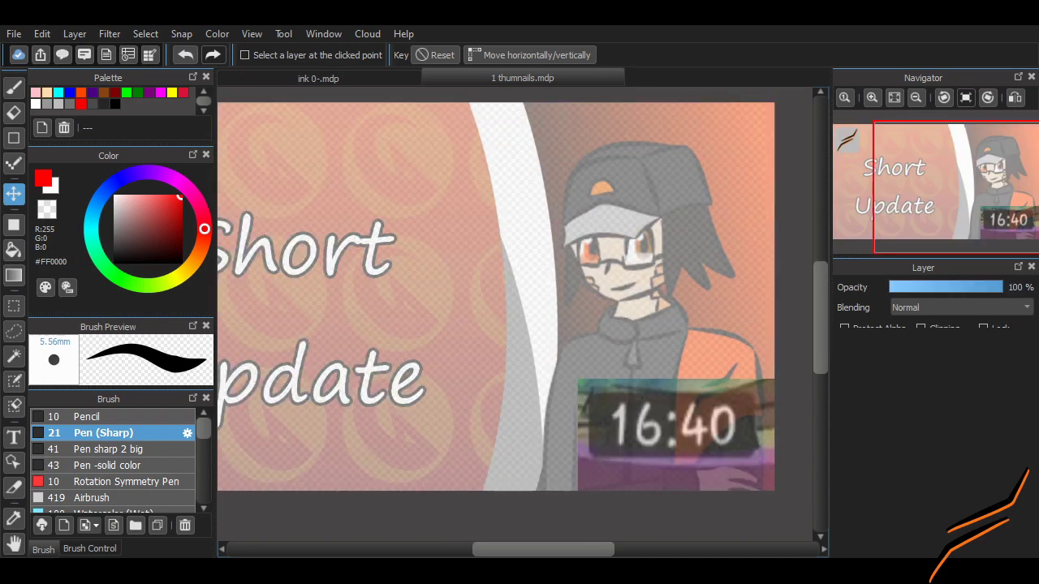
# - Sketch a jagged blue zigzag beard over the lower face and collar of the reference character
pyautogui.click(70, 92)
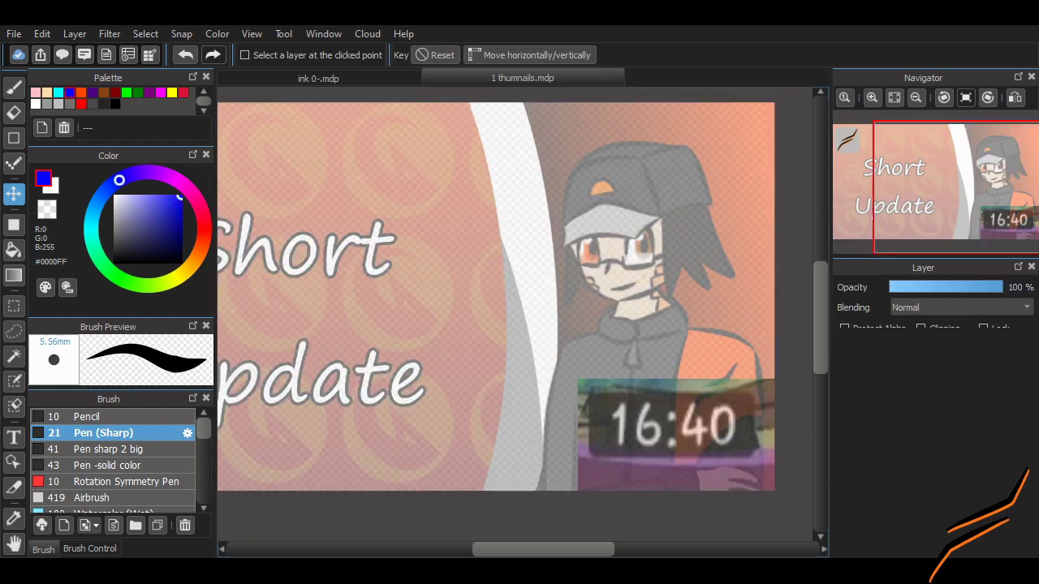
pyautogui.press('b')
pyautogui.moveTo(593, 296)
pyautogui.mouseDown()
pyautogui.moveTo(596, 324)
pyautogui.moveTo(623, 302)
pyautogui.mouseUp()
pyautogui.hotkey('ctrl', 'z')
pyautogui.moveTo(641, 284)
pyautogui.mouseDown()
pyautogui.moveTo(661, 323)
pyautogui.moveTo(623, 299)
pyautogui.moveTo(581, 321)
pyautogui.moveTo(591, 280)
pyautogui.mouseUp()
pyautogui.hotkey('ctrl', 'z')
pyautogui.hotkey('ctrl', 'z')
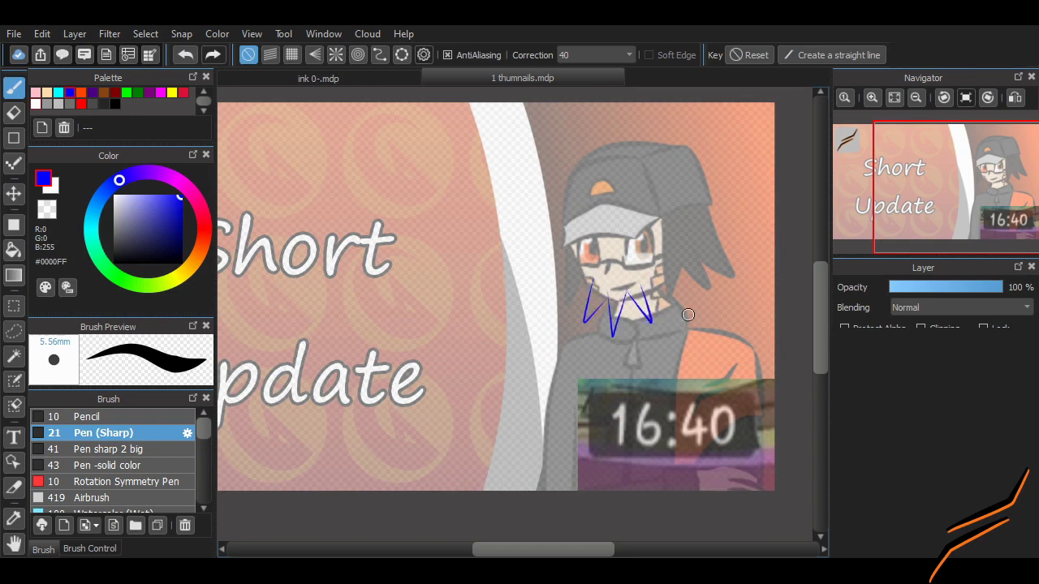
# - Sketch two long blue arcs across the character's face and neck and two parallel diagonal lines beside the body
pyautogui.hotkey('ctrl', 'z')
pyautogui.moveTo(681, 492)
pyautogui.mouseDown()
pyautogui.moveTo(751, 267)
pyautogui.moveTo(684, 490)
pyautogui.mouseUp()
pyautogui.moveTo(763, 257)
pyautogui.mouseDown()
pyautogui.moveTo(706, 384)
pyautogui.moveTo(698, 490)
pyautogui.mouseUp()
pyautogui.moveTo(761, 255)
pyautogui.mouseDown()
pyautogui.moveTo(522, 299)
pyautogui.moveTo(718, 270)
pyautogui.mouseUp()
pyautogui.hotkey('ctrl', 'z')
pyautogui.hotkey('ctrl', 'z')
pyautogui.hotkey('ctrl', 'z')
pyautogui.moveTo(527, 333)
pyautogui.mouseDown()
pyautogui.moveTo(730, 295)
pyautogui.moveTo(590, 281)
pyautogui.moveTo(763, 235)
pyautogui.mouseUp()
pyautogui.hotkey('ctrl', 'z')
# - Outline two oval eyes with inner curves over the reference character's eyes in dark purple #4B0082
pyautogui.click(93, 92)
pyautogui.scroll(2, 550, 496)
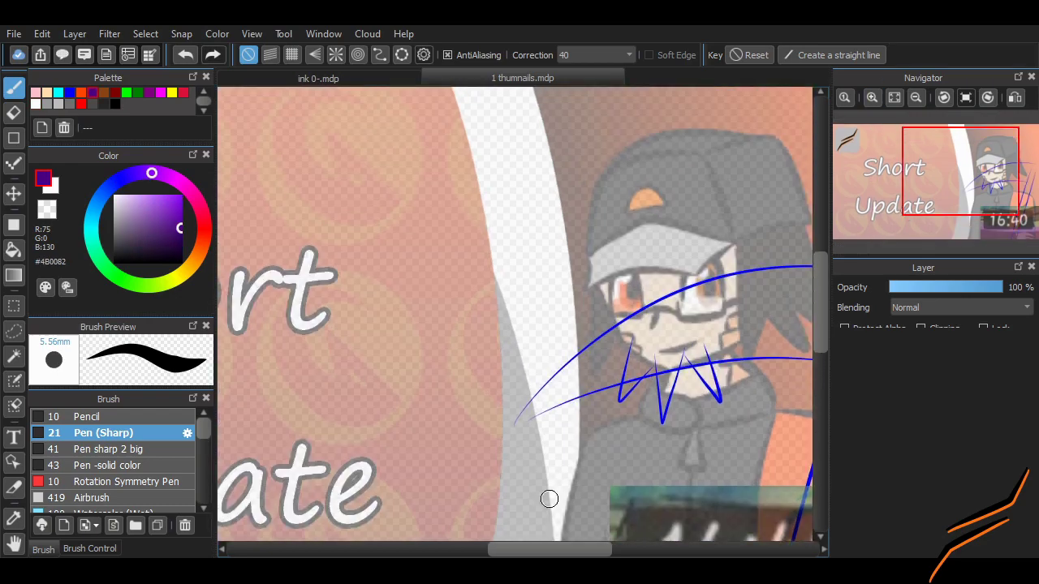
pyautogui.hotkey('ctrl', 'z')
pyautogui.moveTo(546, 300); pyautogui.dragTo(558, 323)
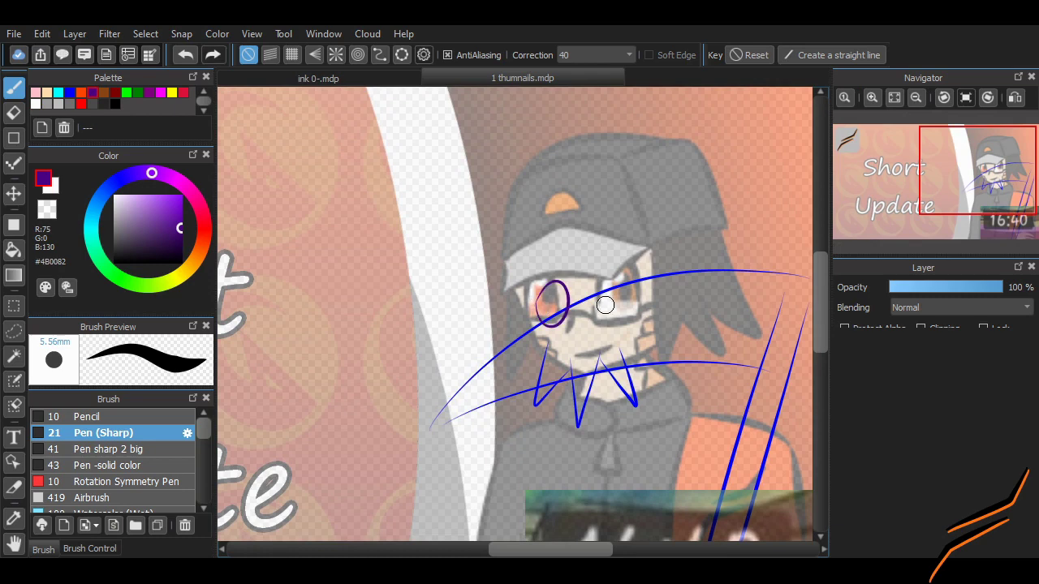
pyautogui.moveTo(625, 280); pyautogui.dragTo(620, 323)
pyautogui.hotkey('ctrl', 'z')
pyautogui.moveTo(553, 290); pyautogui.dragTo(557, 325)
pyautogui.moveTo(628, 281); pyautogui.dragTo(635, 325)
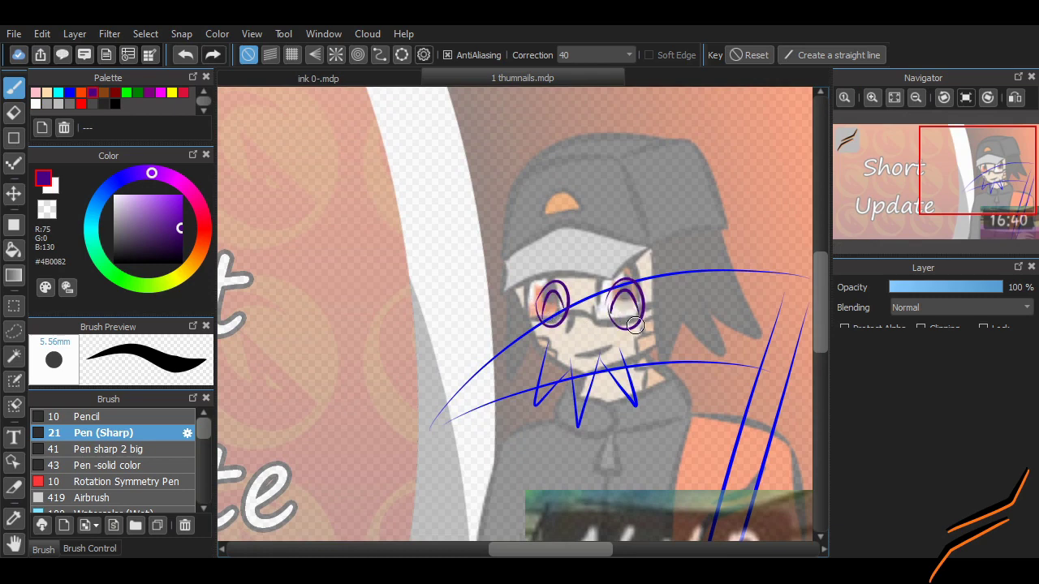
# - Sketch the curved sides of the head around the two eyes in dark purple
pyautogui.hotkey('ctrl', 'z')
pyautogui.moveTo(508, 285); pyautogui.dragTo(618, 279)
pyautogui.hotkey('ctrl', 'z')
pyautogui.hotkey('ctrl', 'z')
pyautogui.hotkey('ctrl', 'z')
pyautogui.moveTo(608, 234)
pyautogui.mouseDown()
pyautogui.moveTo(552, 260)
pyautogui.moveTo(529, 333)
pyautogui.mouseUp()
pyautogui.hotkey('ctrl', 'z')
pyautogui.hotkey('ctrl', 'z')
pyautogui.hotkey('ctrl', 'z')
pyautogui.moveTo(524, 257); pyautogui.dragTo(531, 375)
pyautogui.moveTo(650, 247); pyautogui.dragTo(670, 382)
pyautogui.hotkey('ctrl', 'z')
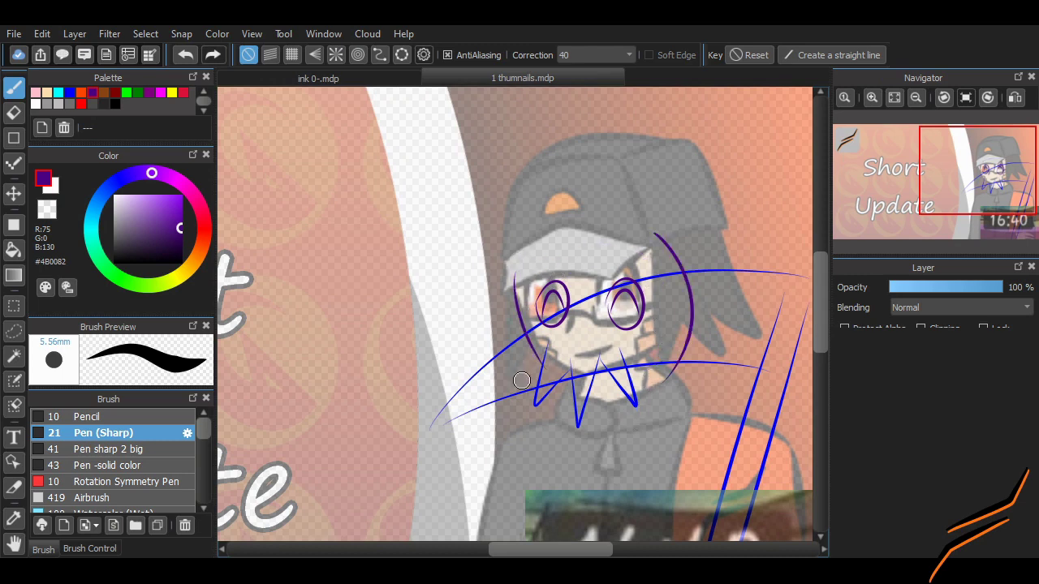
# - Sketch a hat band across the forehead, a rounded hat above it and the inner face sides, with the reference hidden
pyautogui.moveTo(527, 381); pyautogui.dragTo(513, 510)
pyautogui.moveTo(514, 439); pyautogui.dragTo(595, 438)
pyautogui.moveTo(519, 325); pyautogui.dragTo(363, 203)
pyautogui.scroll(-1, 482, 228)
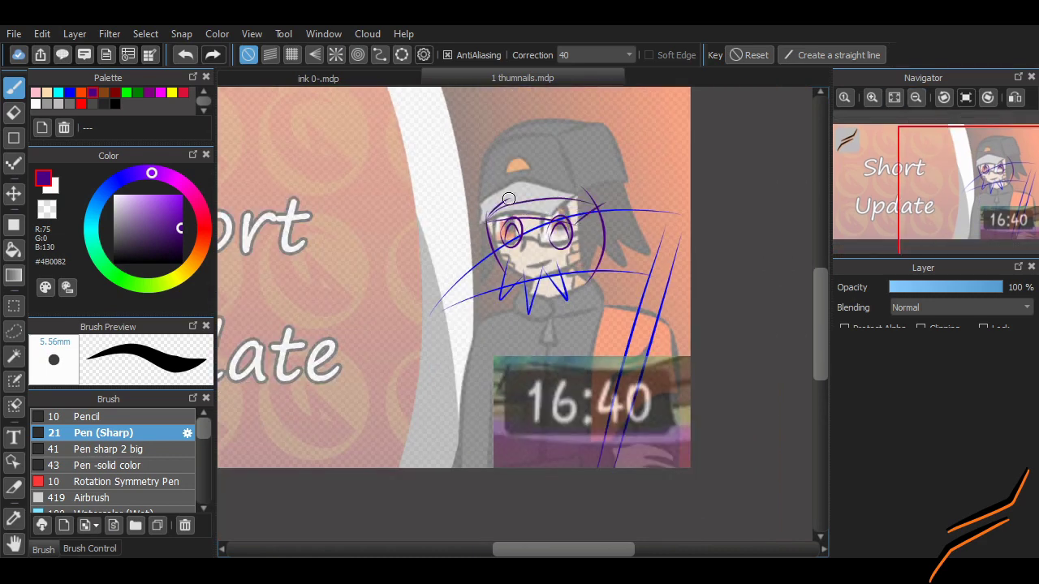
pyautogui.moveTo(497, 196); pyautogui.dragTo(591, 203)
pyautogui.moveTo(566, 167)
pyautogui.mouseDown()
pyautogui.moveTo(598, 144)
pyautogui.moveTo(638, 168)
pyautogui.mouseUp()
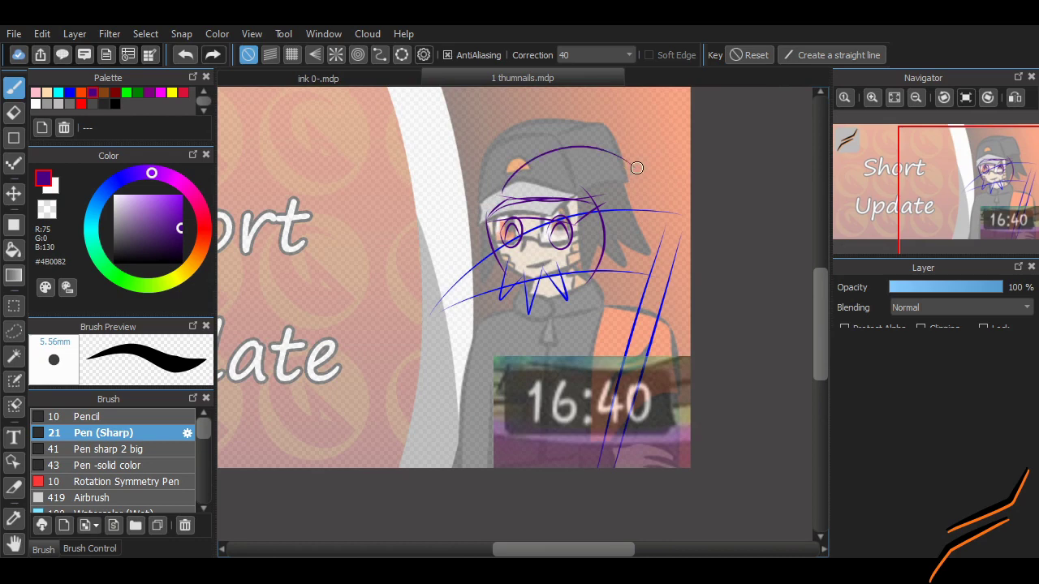
pyautogui.press('v')
pyautogui.hotkey('ctrl', 'z')
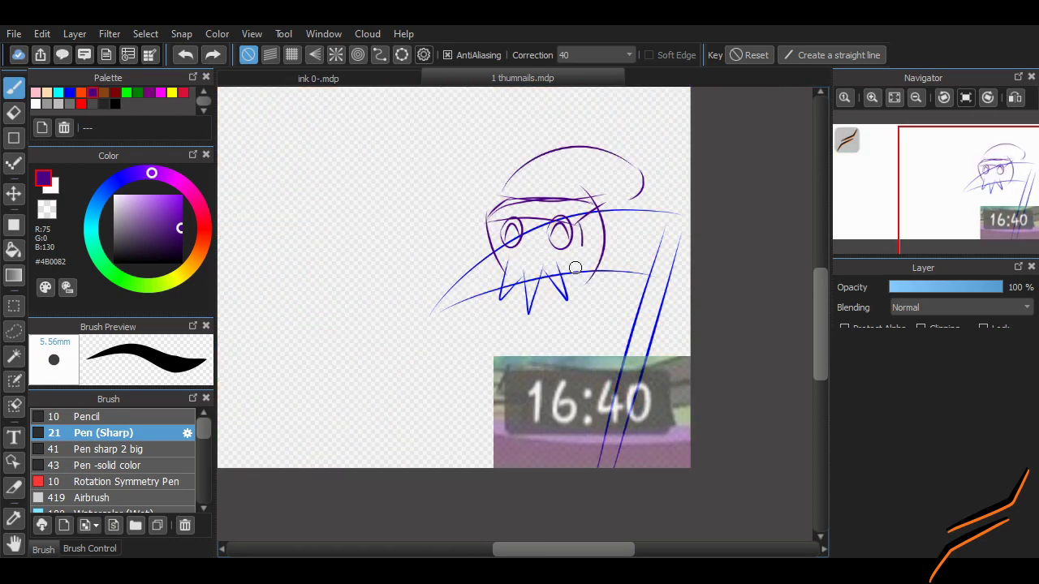
pyautogui.hotkey('ctrl', 'y')
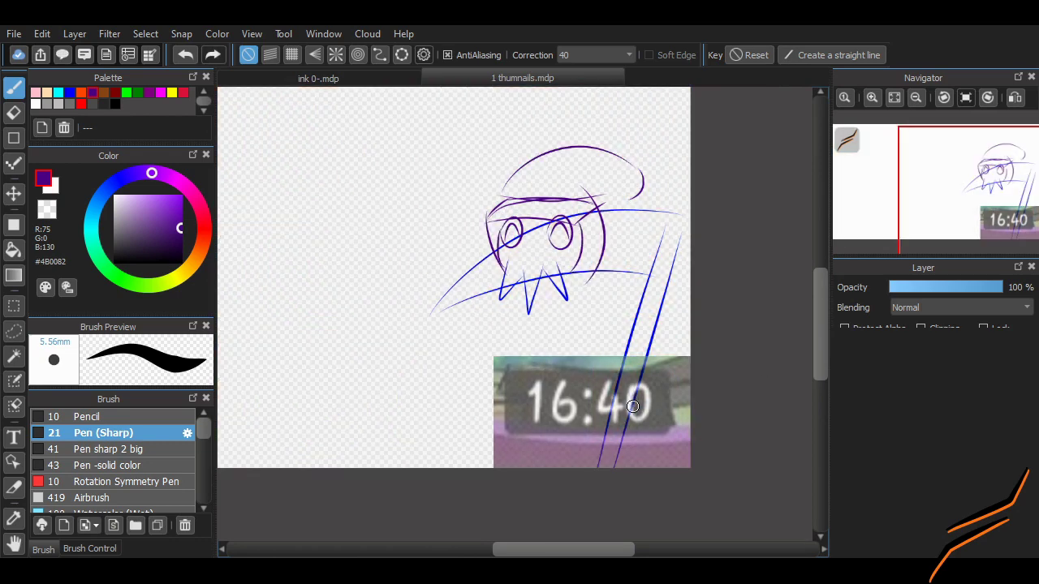
# - Remove the whole rough character sketch and bring back the faded reference artwork
pyautogui.hotkey('ctrl', 'z')
pyautogui.hotkey('ctrl', 'z')
pyautogui.hotkey('ctrl', 'z')
pyautogui.hotkey('ctrl', 'z')
pyautogui.hotkey('ctrl', 'z')
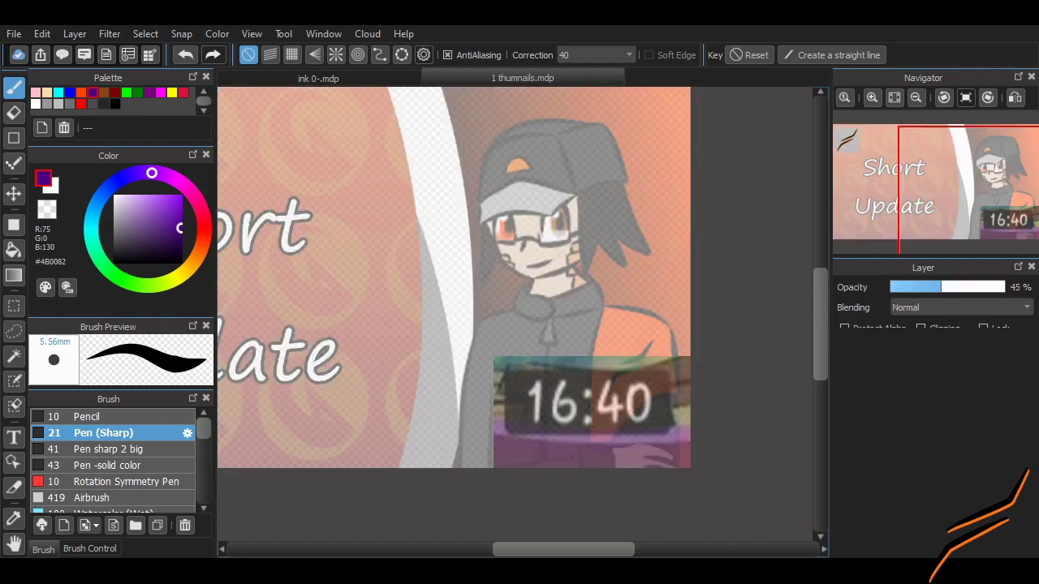
pyautogui.hotkey('ctrl', 'z')
pyautogui.moveTo(609, 240); pyautogui.dragTo(628, 255)
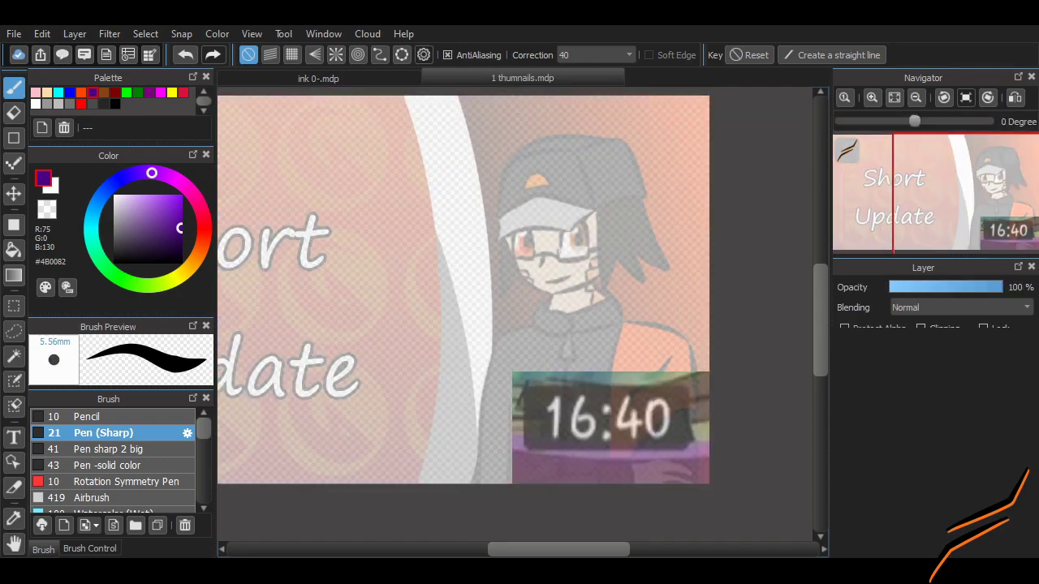
pyautogui.scroll(1, 454, 236)
pyautogui.scroll(-1, 506, 232)
pyautogui.moveTo(519, 192)
pyautogui.mouseDown()
pyautogui.moveTo(500, 231)
pyautogui.moveTo(588, 244)
pyautogui.mouseUp()
pyautogui.hotkey('ctrl', 'z')
pyautogui.hotkey('ctrl', 'z')
pyautogui.moveTo(565, 188); pyautogui.dragTo(502, 212)
pyautogui.hotkey('ctrl', 'z')
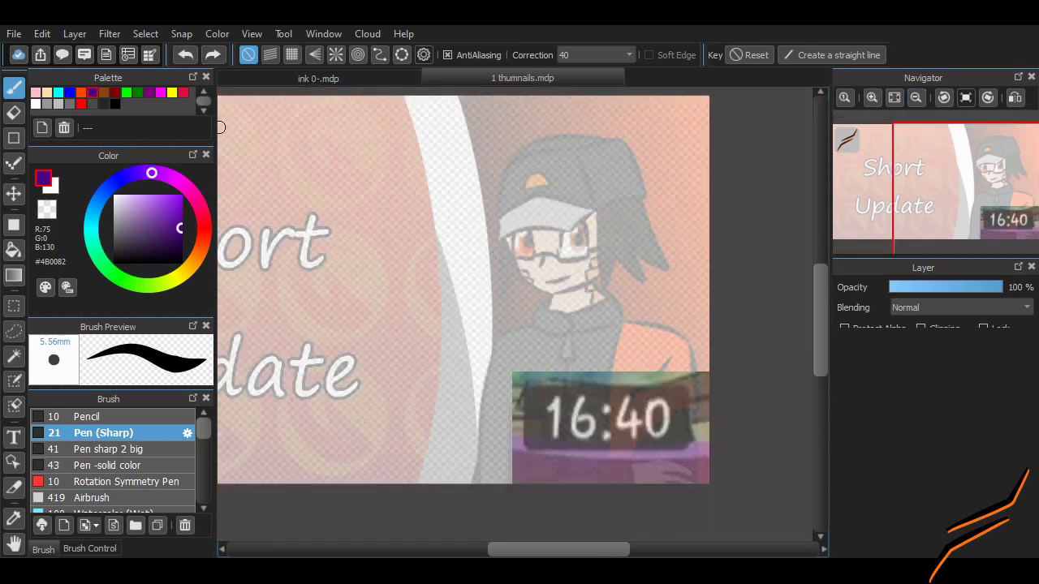
pyautogui.moveTo(565, 184)
pyautogui.mouseDown()
pyautogui.moveTo(527, 185)
pyautogui.moveTo(604, 304)
pyautogui.mouseUp()
pyautogui.hotkey('ctrl', 'z')
# - Draw a filled dark purple ellipse over the reference character's face as the new head
pyautogui.click(13, 225)
pyautogui.scroll(-1, 278, 54)
pyautogui.hotkey('ctrl', 'z')
pyautogui.moveTo(500, 202); pyautogui.dragTo(605, 311)
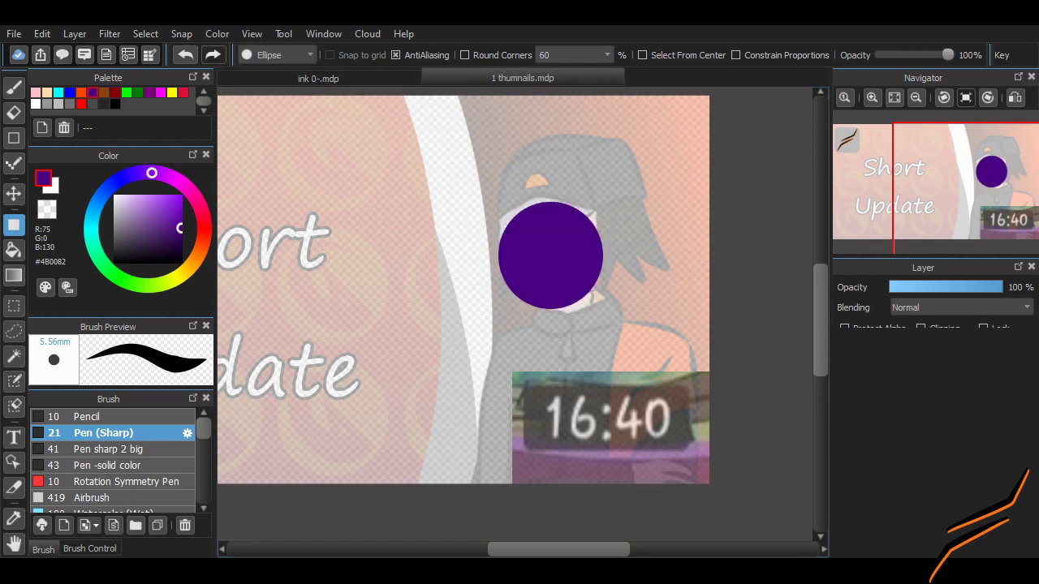
# - Add two filled cyan #00FFFF oval eyes side by side on the purple head
pyautogui.click(70, 91)
pyautogui.click(58, 91)
pyautogui.moveTo(507, 233); pyautogui.dragTo(538, 272)
pyautogui.moveTo(556, 236); pyautogui.dragTo(588, 278)
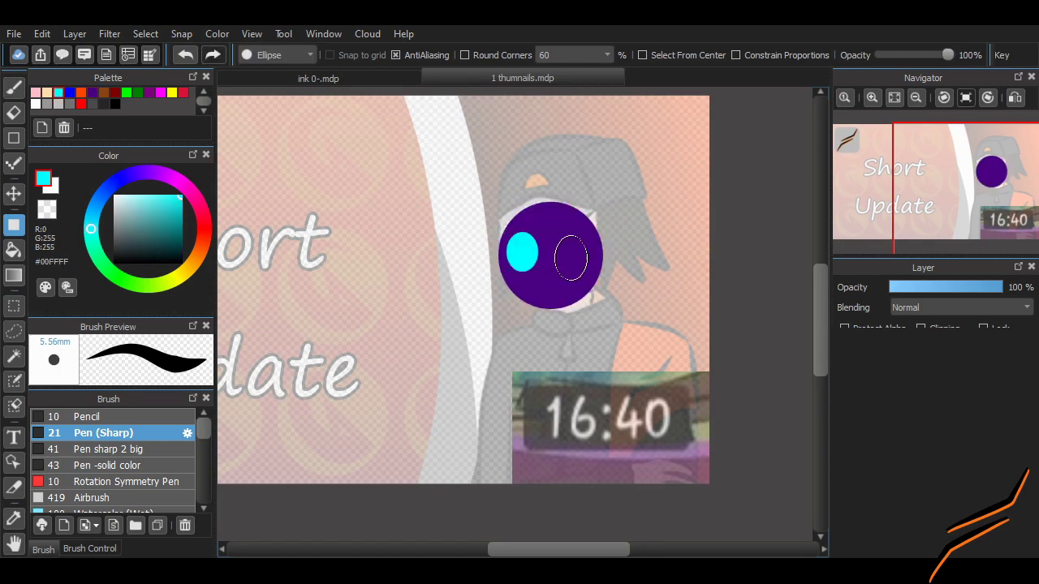
pyautogui.hotkey('ctrl', 'z')
# - Sketch a jagged cyan fringe of pointed spikes hanging below the purple head with the brush
pyautogui.press('b')
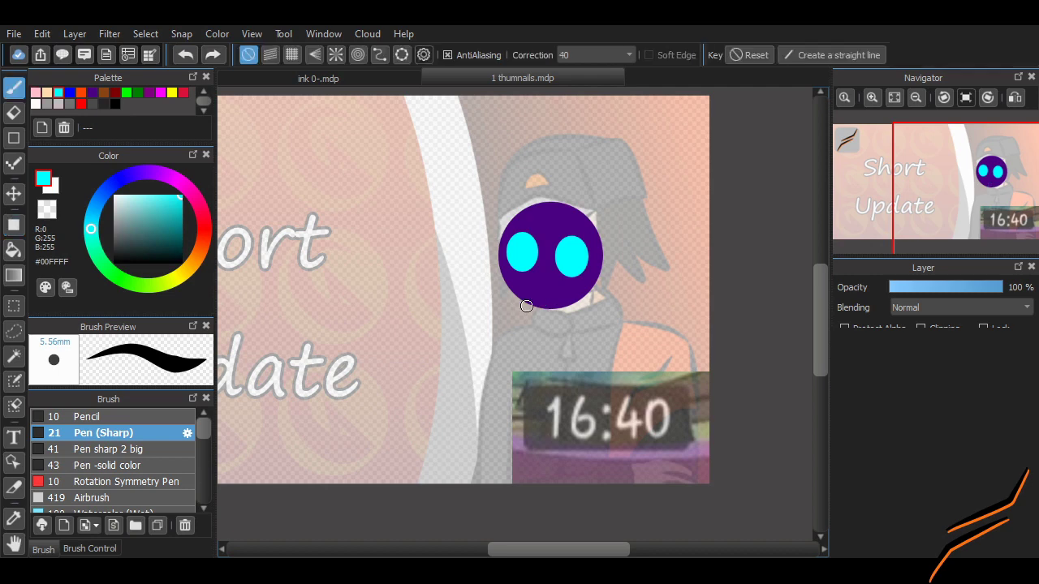
pyautogui.moveTo(534, 345); pyautogui.dragTo(561, 314)
pyautogui.hotkey('ctrl', 'z')
pyautogui.hotkey('ctrl', 'y')
pyautogui.hotkey('ctrl', 'z')
# - Sketch the cyan outline of a hood with a jagged folded tip around and above the head
pyautogui.moveTo(495, 260)
pyautogui.mouseDown()
pyautogui.moveTo(535, 180)
pyautogui.moveTo(598, 182)
pyautogui.mouseUp()
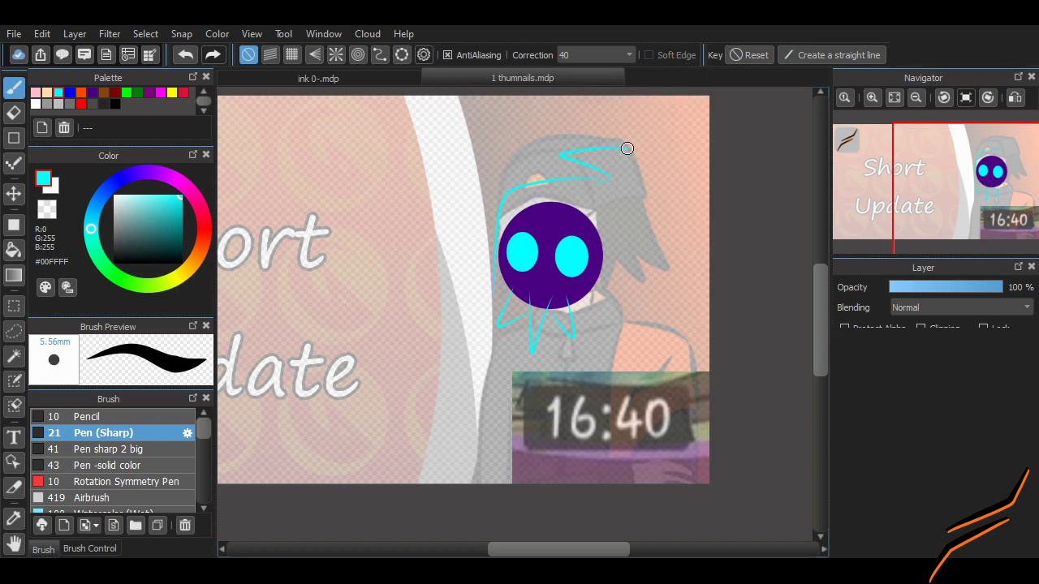
pyautogui.hotkey('ctrl', 'z')
pyautogui.hotkey('ctrl', 'y')
pyautogui.hotkey('ctrl', 'z')
pyautogui.hotkey('ctrl', 'y')
pyautogui.hotkey('ctrl', 'z')
# - Sketch a headband across the top of the purple head in green #00FF00
pyautogui.click(120, 278)
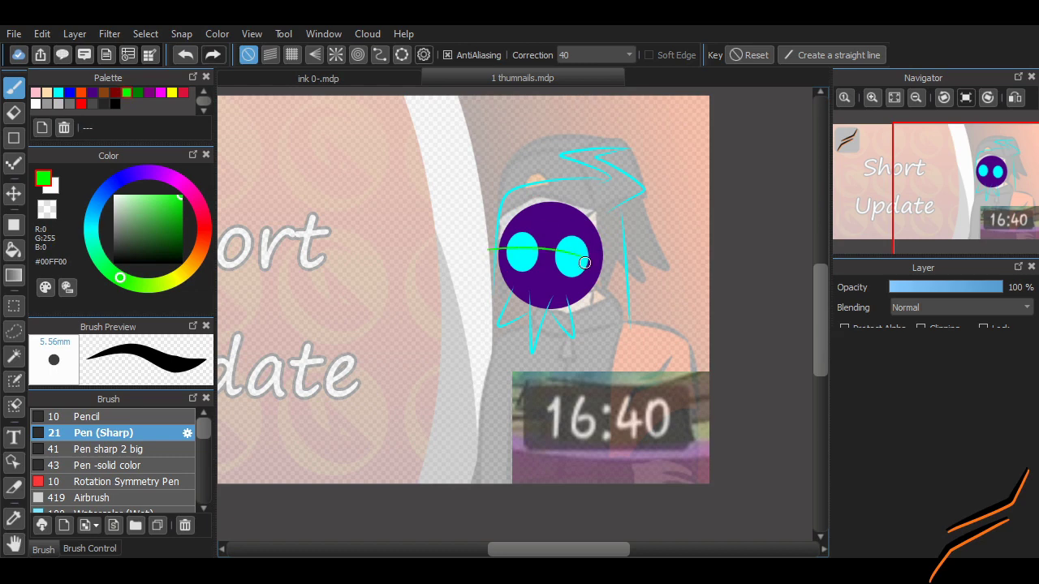
pyautogui.moveTo(495, 233); pyautogui.dragTo(601, 240)
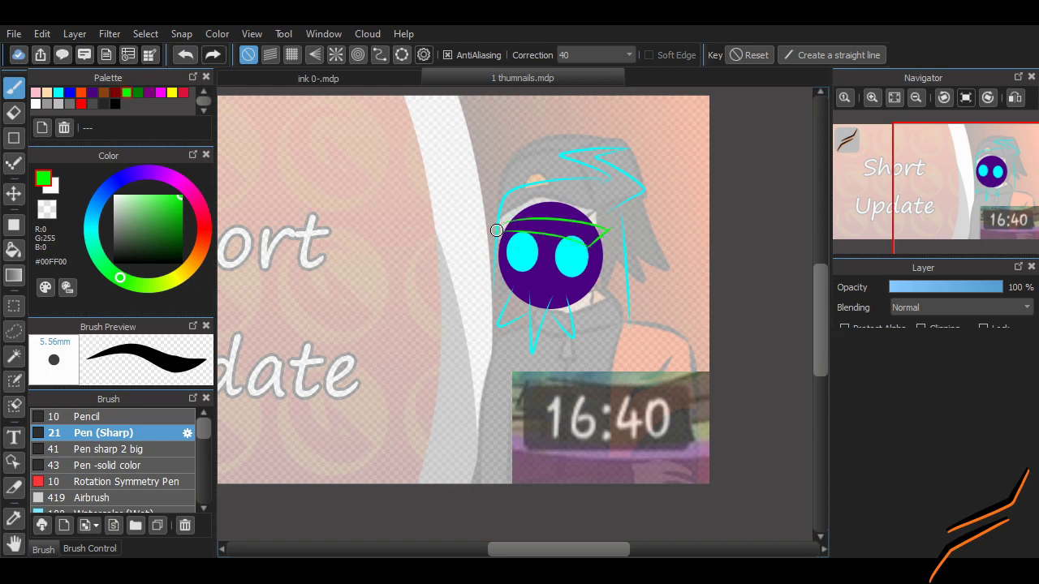
pyautogui.hotkey('ctrl', 'z')
pyautogui.moveTo(495, 232); pyautogui.dragTo(602, 218)
# - Sketch long green lines down both sides of the figure for the body's outline
pyautogui.scroll(-1, 805, 285)
pyautogui.moveTo(630, 268); pyautogui.dragTo(637, 434)
pyautogui.moveTo(494, 231); pyautogui.dragTo(512, 429)
pyautogui.hotkey('ctrl', 'z')
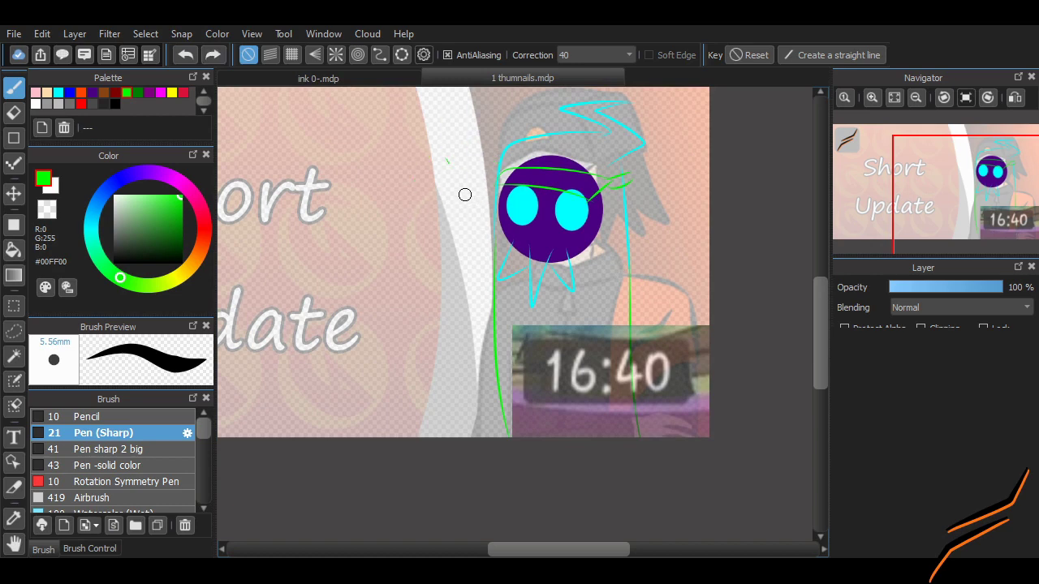
# - Sketch a raised green arm beside the head with a long pointed sleeve hanging from it
pyautogui.moveTo(447, 159); pyautogui.dragTo(492, 247)
pyautogui.moveTo(425, 146); pyautogui.dragTo(489, 315)
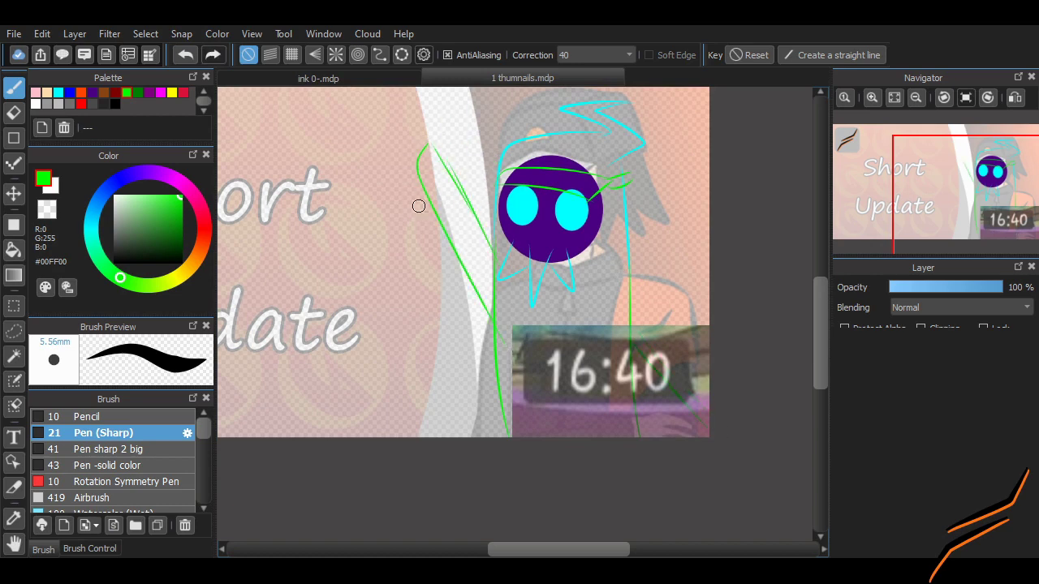
pyautogui.moveTo(418, 170); pyautogui.dragTo(445, 252)
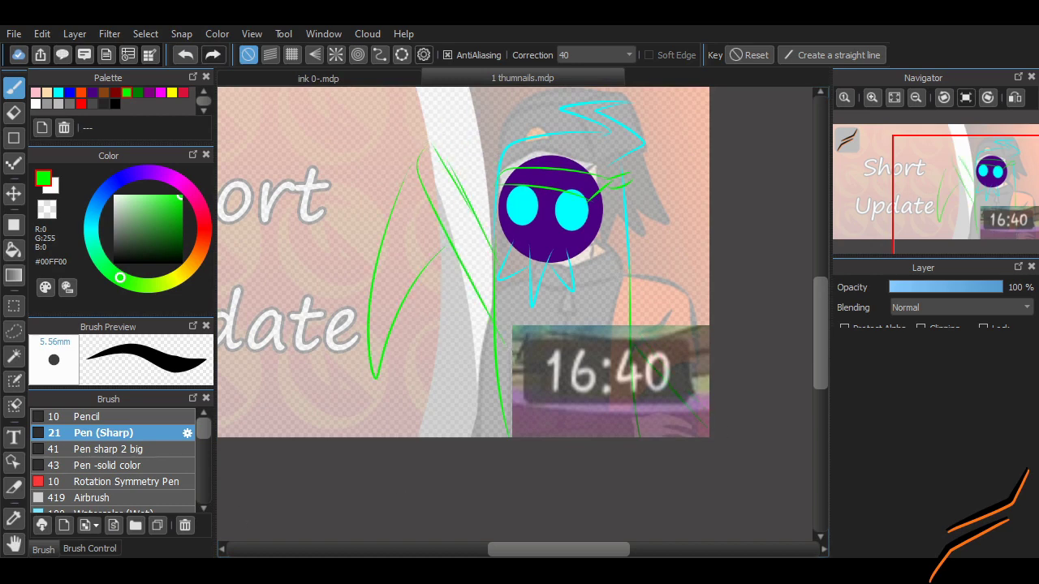
# - Add a green stroke over one of the pointed spikes beneath the head
pyautogui.scroll(1, 808, 312)
pyautogui.hotkey('ctrl', 'z')
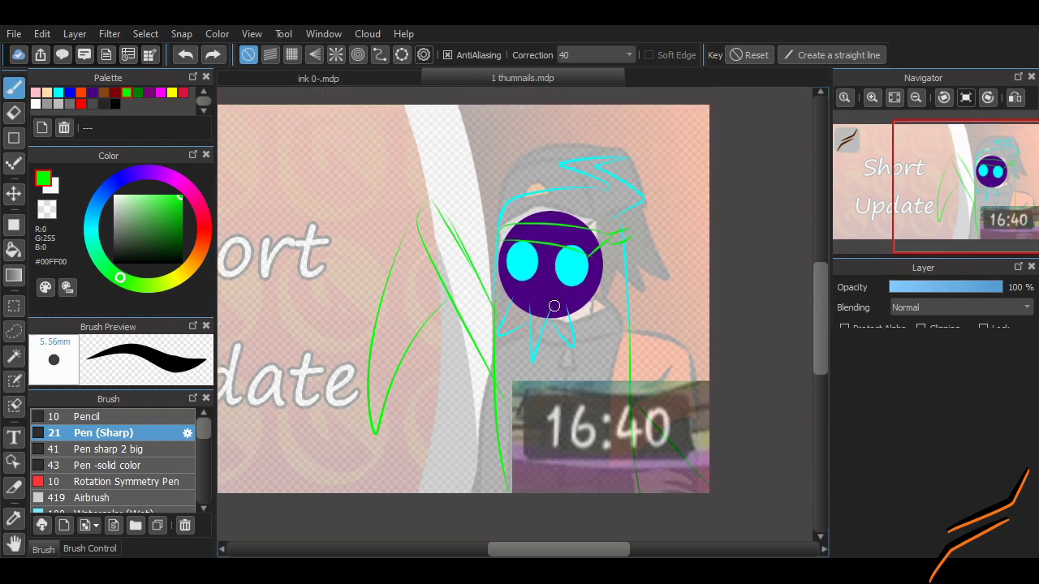
pyautogui.hotkey('ctrl', 'y')
pyautogui.hotkey('ctrl', 'z')
pyautogui.hotkey('ctrl', 'y')
# - Sketch a vertical chain of green bones with knobbed joints along the thumbnail's white curved divider
pyautogui.scroll(-1, 737, 267)
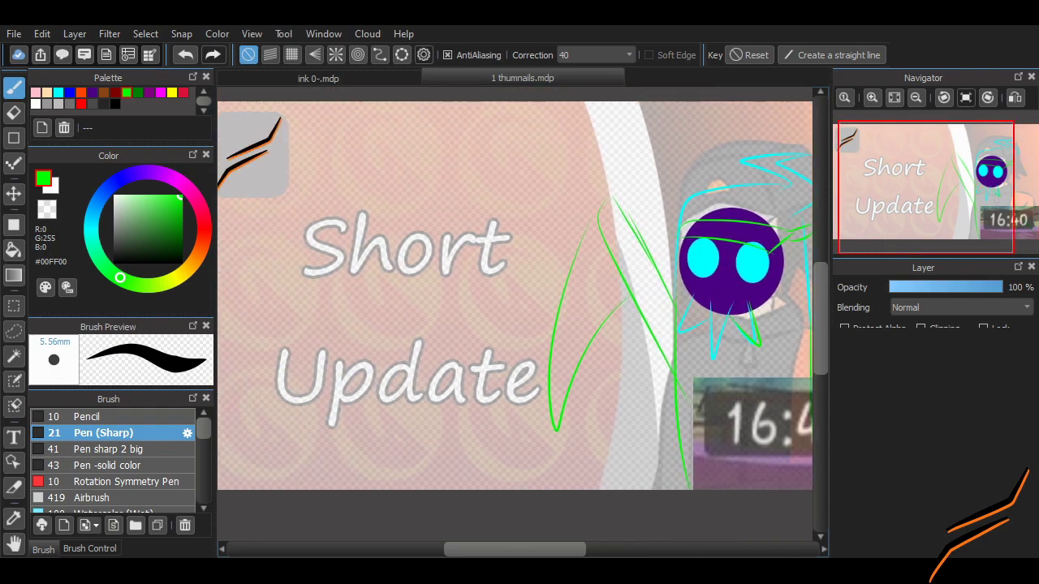
pyautogui.scroll(1, 465, 119)
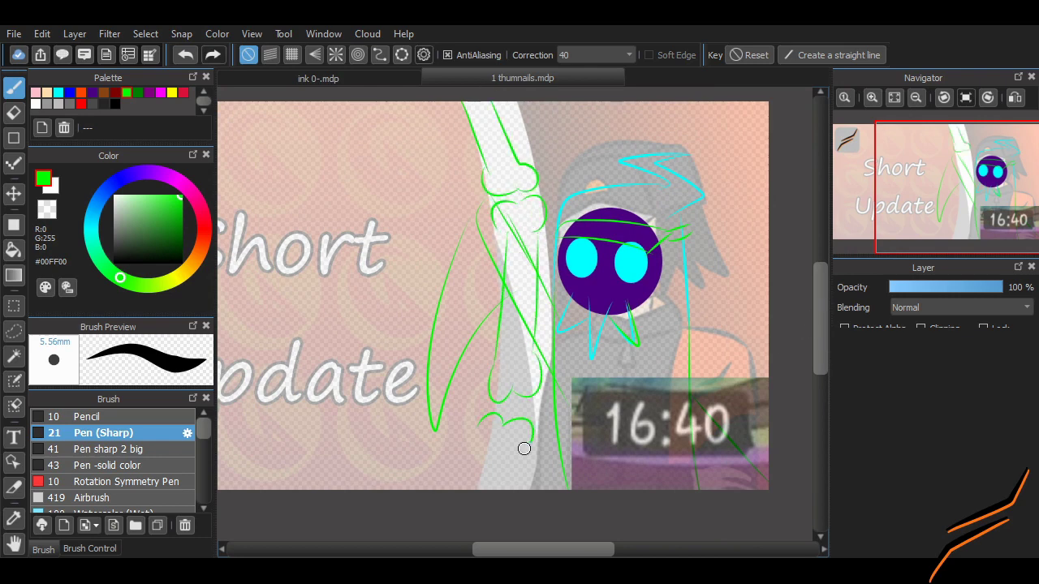
pyautogui.scroll(-2, 557, 533)
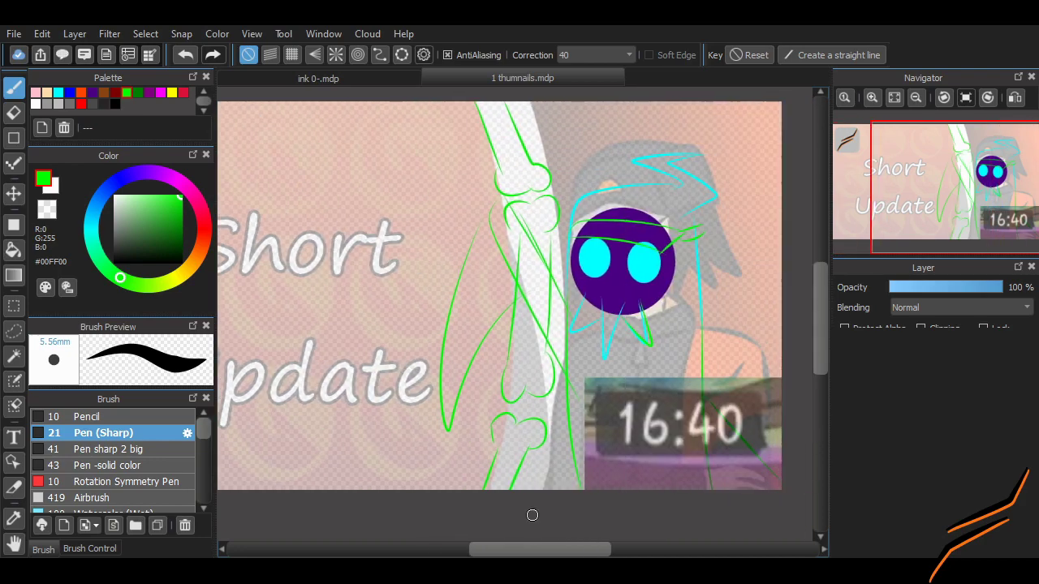
# - Add the title text "Inktober" in white with a black outline above "Short", next to the logo
pyautogui.hscroll(-2, 481, 509)
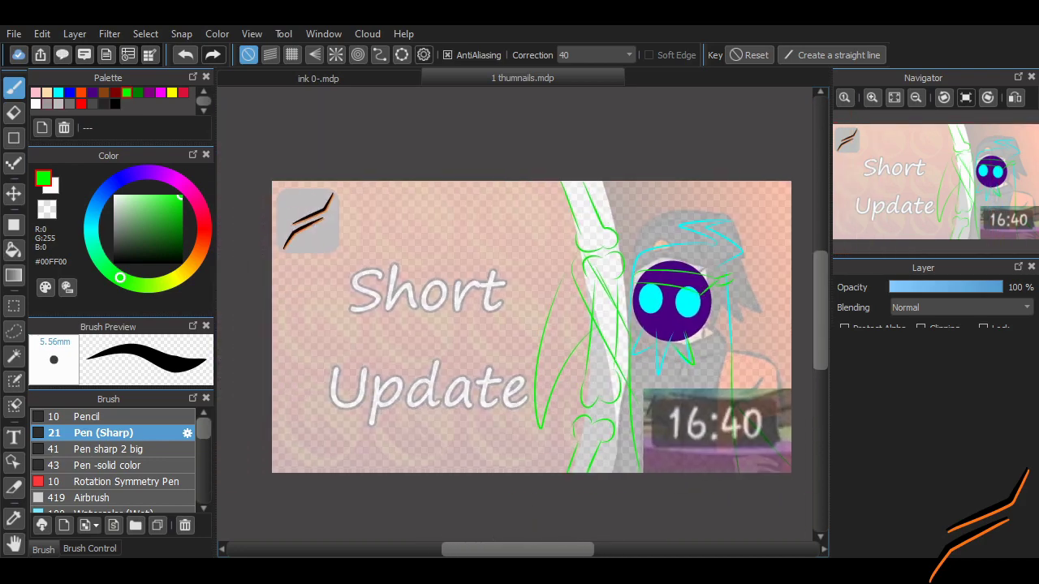
pyautogui.scroll(1, 641, 422)
pyautogui.hscroll(-1, 641, 421)
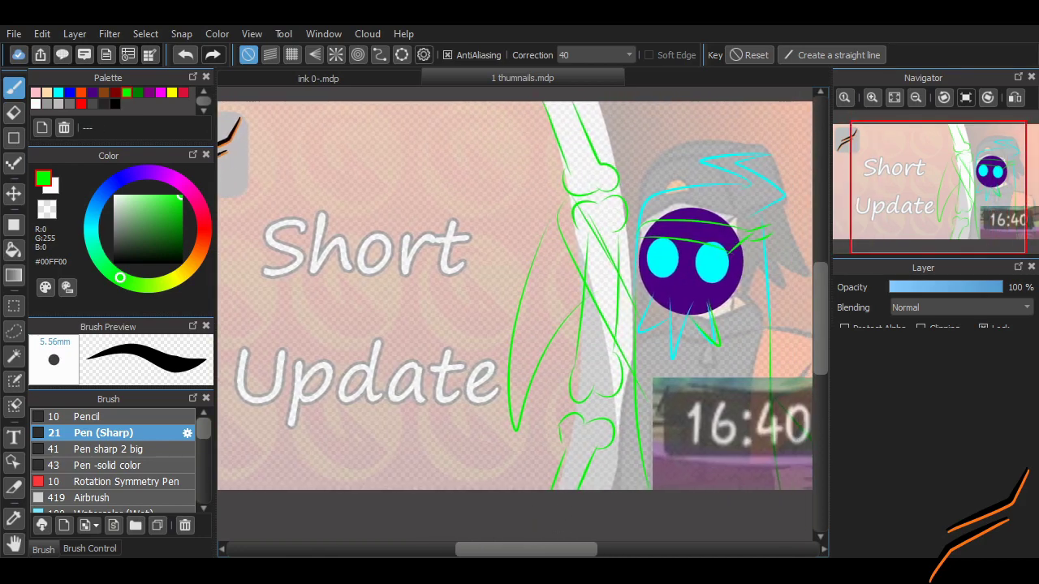
pyautogui.scroll(-1, 641, 421)
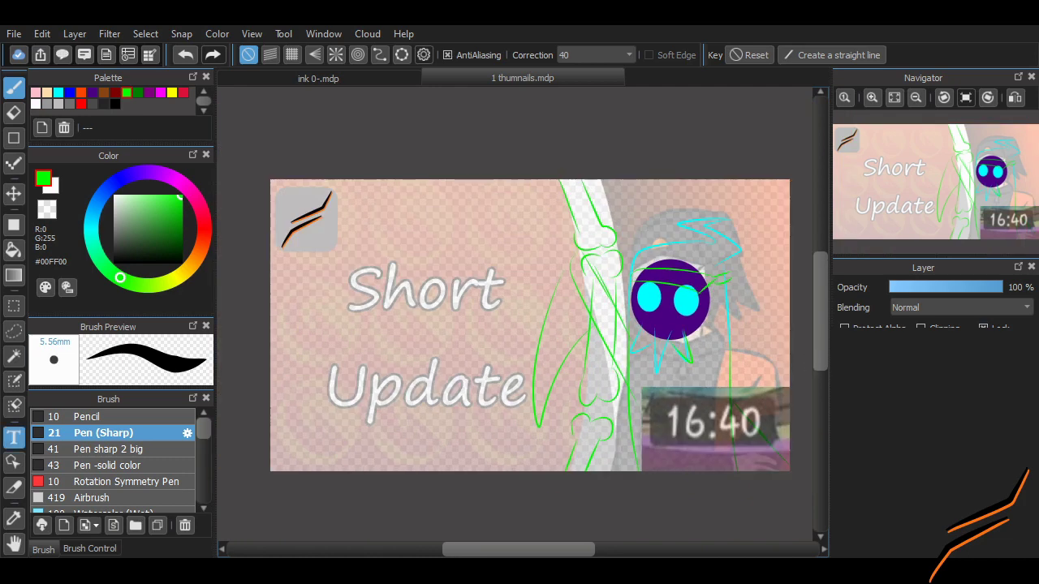
pyautogui.click(14, 437)
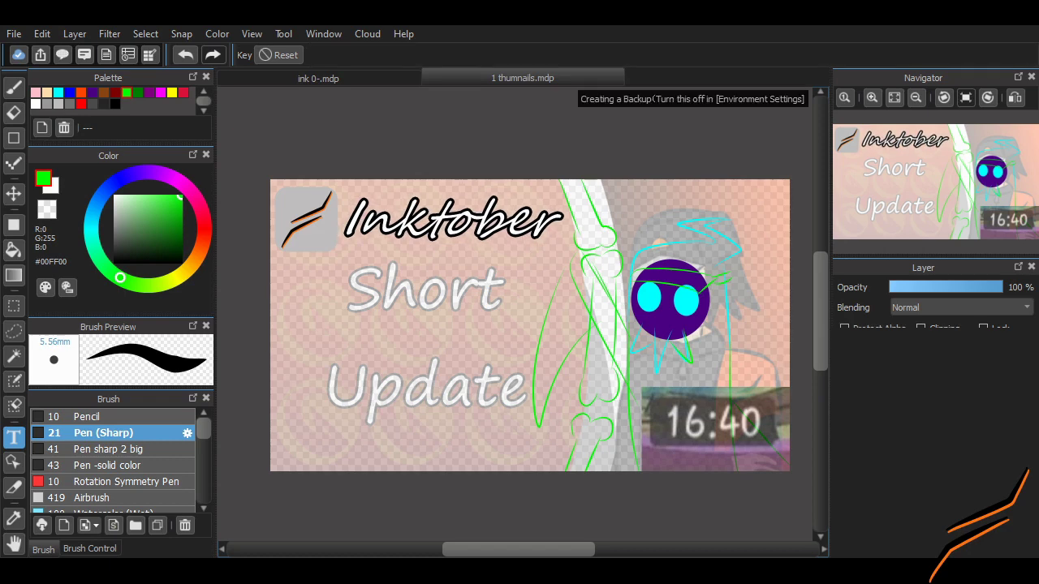
# - Switch from the text tool to black inking with the Pen sharp 2 big brush
pyautogui.press('b')
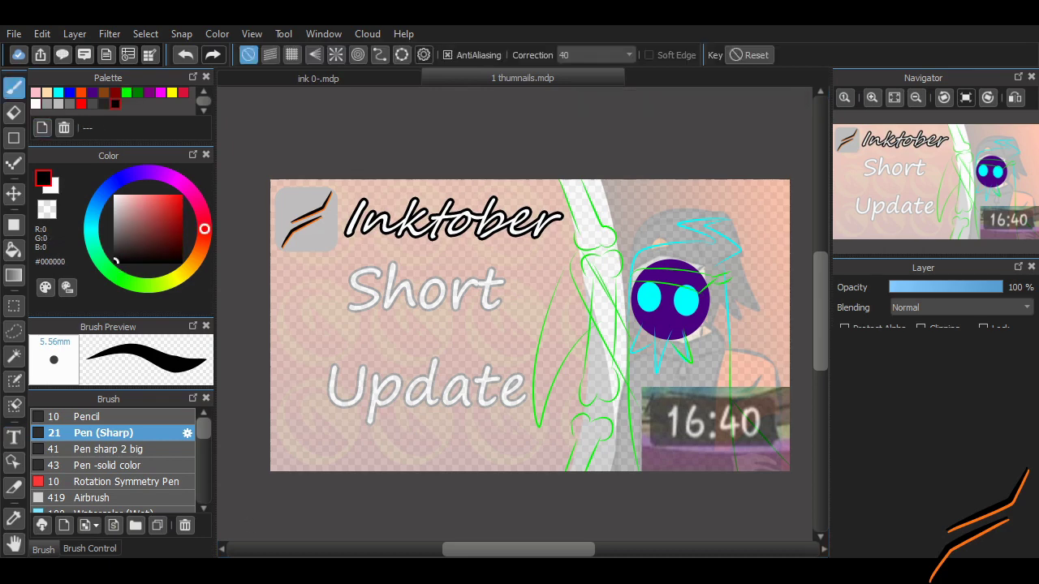
pyautogui.hotkey('ctrl', '+')
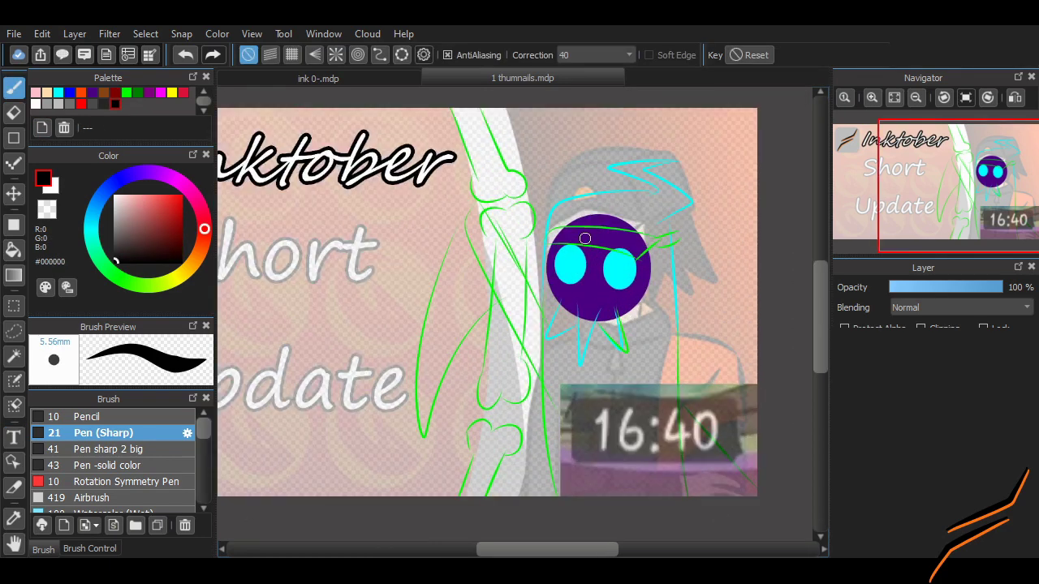
pyautogui.moveTo(585, 238); pyautogui.dragTo(731, 242)
pyautogui.hotkey('ctrl', 'z')
pyautogui.hotkey('ctrl', '+')
pyautogui.hotkey('ctrl', '+')
pyautogui.click(112, 449)
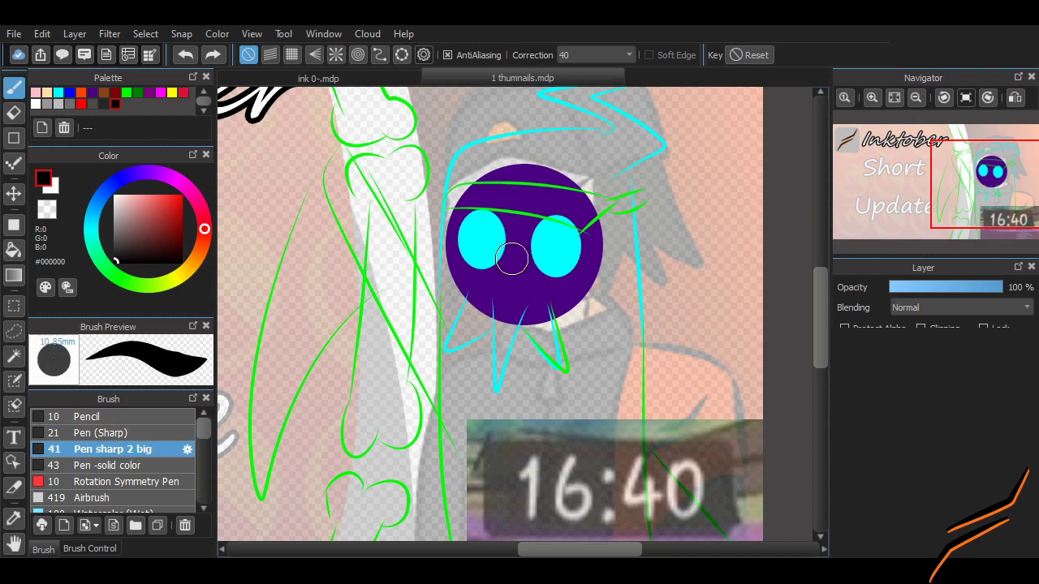
pyautogui.moveTo(511, 258); pyautogui.dragTo(691, 220)
pyautogui.hotkey('ctrl', 'z')
pyautogui.scroll(2, 690, 220)
pyautogui.moveTo(443, 288); pyautogui.dragTo(578, 293)
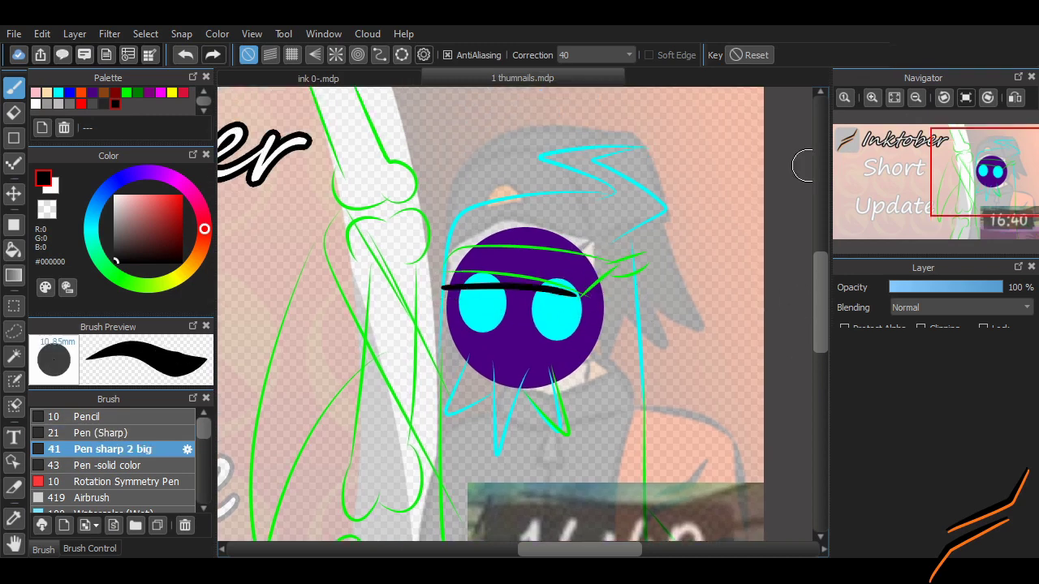
pyautogui.hotkey('ctrl', 'z')
# - Fade the coloured sketch so it can serve as a guide for inking the purple head
pyautogui.moveTo(1002, 288)
pyautogui.mouseDown()
pyautogui.moveTo(926, 287)
pyautogui.moveTo(1003, 288)
pyautogui.mouseUp()
pyautogui.click(895, 97)
pyautogui.click(872, 97)
pyautogui.click(991, 183)
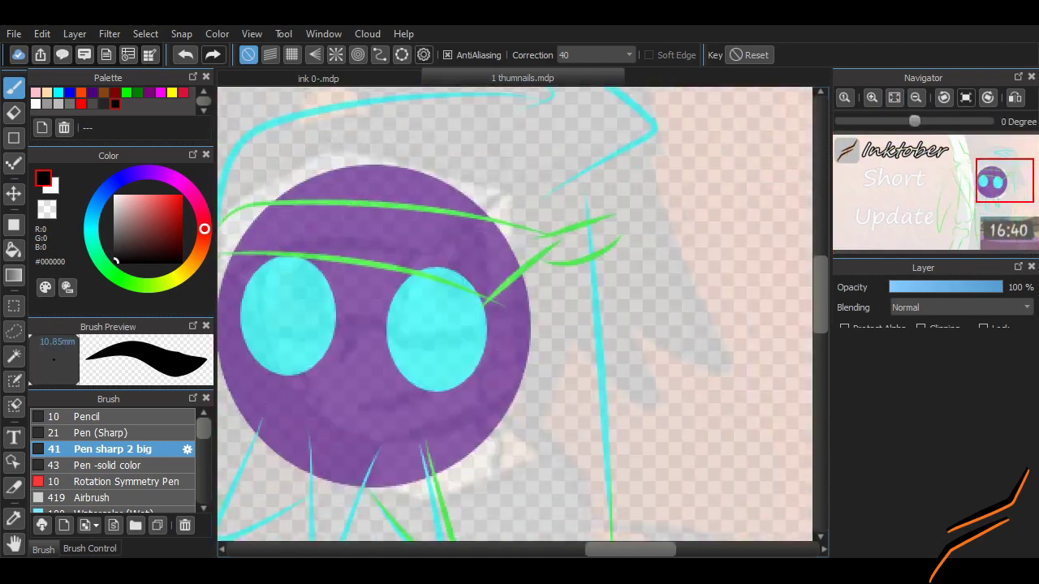
pyautogui.hotkey('ctrl', 'z')
# - Ink the headband across the purple head in black, including its side edges and small knot
pyautogui.moveTo(361, 246); pyautogui.dragTo(583, 267)
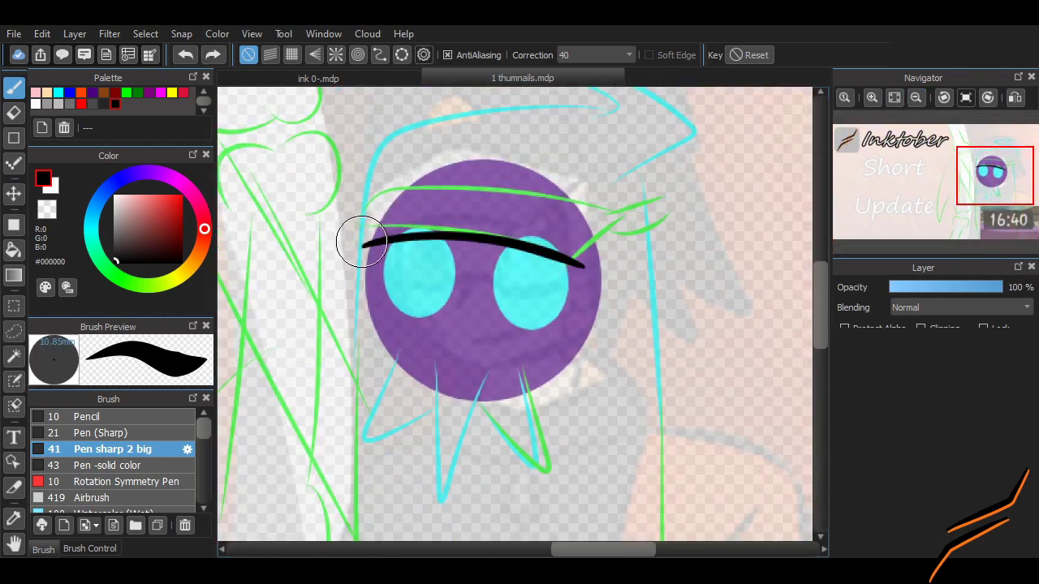
pyautogui.moveTo(361, 244)
pyautogui.mouseDown()
pyautogui.moveTo(423, 200)
pyautogui.moveTo(608, 239)
pyautogui.moveTo(622, 213)
pyautogui.mouseUp()
pyautogui.moveTo(584, 264)
pyautogui.mouseDown()
pyautogui.moveTo(625, 213)
pyautogui.moveTo(664, 211)
pyautogui.moveTo(619, 230)
pyautogui.mouseUp()
# - Ink black oval outlines around both cyan eyes below the headband
pyautogui.moveTo(505, 251)
pyautogui.mouseDown()
pyautogui.moveTo(499, 314)
pyautogui.moveTo(564, 264)
pyautogui.mouseUp()
pyautogui.moveTo(445, 241)
pyautogui.mouseDown()
pyautogui.moveTo(395, 255)
pyautogui.moveTo(406, 309)
pyautogui.moveTo(437, 286)
pyautogui.moveTo(418, 248)
pyautogui.moveTo(439, 284)
pyautogui.mouseUp()
pyautogui.hotkey('ctrl', 'z')
pyautogui.hotkey('ctrl', 'z')
pyautogui.moveTo(522, 306); pyautogui.dragTo(500, 280)
pyautogui.hotkey('ctrl', 'z')
pyautogui.moveTo(444, 243); pyautogui.dragTo(394, 279)
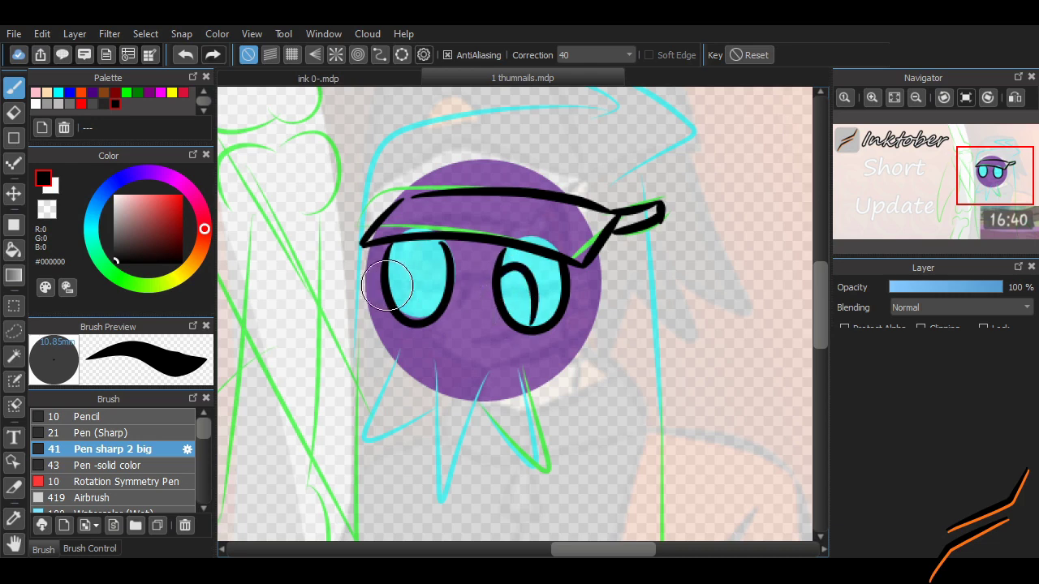
# - Ink a curved slit pupil inside each of the two cyan eyes
pyautogui.hotkey('ctrl', 'z')
pyautogui.hotkey('ctrl', 'z')
pyautogui.moveTo(433, 235)
pyautogui.mouseDown()
pyautogui.moveTo(397, 243)
pyautogui.moveTo(406, 318)
pyautogui.mouseUp()
pyautogui.hotkey('ctrl', 'z')
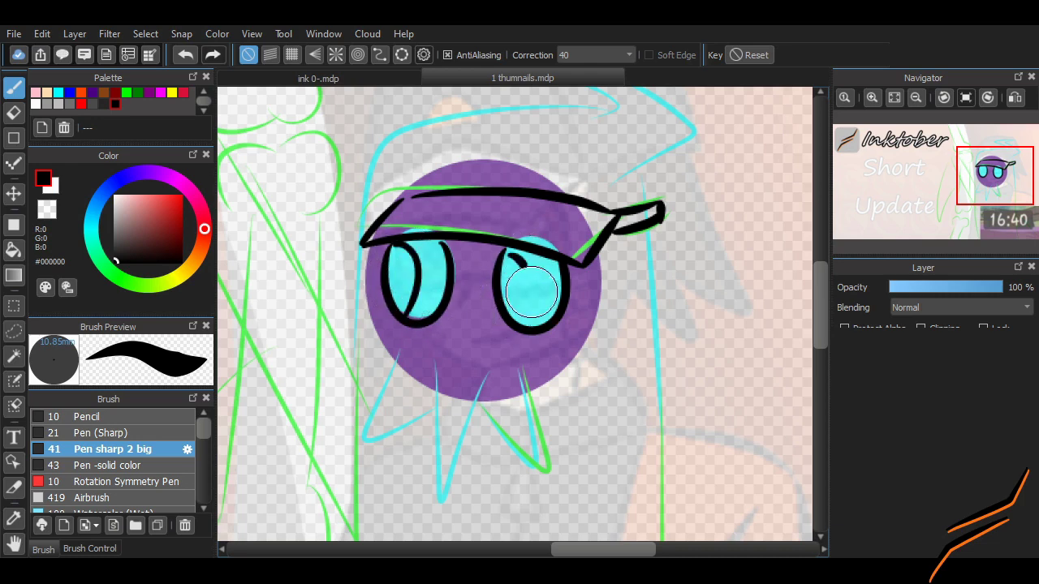
pyautogui.moveTo(528, 260); pyautogui.dragTo(532, 321)
pyautogui.moveTo(520, 309)
pyautogui.mouseDown()
pyautogui.moveTo(592, 308)
pyautogui.moveTo(573, 308)
pyautogui.mouseUp()
pyautogui.hotkey('ctrl', 'z')
pyautogui.moveTo(455, 244); pyautogui.dragTo(451, 324)
pyautogui.moveTo(568, 250)
pyautogui.mouseDown()
pyautogui.moveTo(558, 274)
pyautogui.moveTo(586, 320)
pyautogui.mouseUp()
pyautogui.hotkey('ctrl', 'z')
# - Ink the pointed spikes beneath the head and the curved sides of the head's outline
pyautogui.scroll(-2, 801, 305)
pyautogui.moveTo(482, 291)
pyautogui.mouseDown()
pyautogui.moveTo(476, 412)
pyautogui.moveTo(542, 302)
pyautogui.mouseUp()
pyautogui.moveTo(511, 345); pyautogui.dragTo(573, 308)
pyautogui.hotkey('ctrl', 'z')
pyautogui.moveTo(454, 286); pyautogui.dragTo(479, 329)
pyautogui.moveTo(568, 325); pyautogui.dragTo(645, 203)
pyautogui.moveTo(422, 174); pyautogui.dragTo(455, 324)
pyautogui.hotkey('ctrl', 'z')
pyautogui.hotkey('ctrl', 'z')
# - Ink the rounded top of the purple head above the headband, undoing unsatisfactory strokes
pyautogui.scroll(2, 798, 298)
pyautogui.moveTo(439, 232)
pyautogui.mouseDown()
pyautogui.moveTo(487, 220)
pyautogui.moveTo(615, 231)
pyautogui.moveTo(608, 226)
pyautogui.mouseUp()
pyautogui.hotkey('ctrl', 'z')
pyautogui.hotkey('ctrl', 'z')
pyautogui.hotkey('ctrl', 'z')
pyautogui.hotkey('ctrl', 'z')
pyautogui.hotkey('ctrl', 'z')
pyautogui.hotkey('ctrl', 'z')
pyautogui.hotkey('ctrl', 'z')
pyautogui.hotkey('ctrl', 'z')
# - Ink the hood's curled, pointed tip above the head in black
pyautogui.scroll(-1, 551, 208)
pyautogui.scroll(-3, 515, 314)
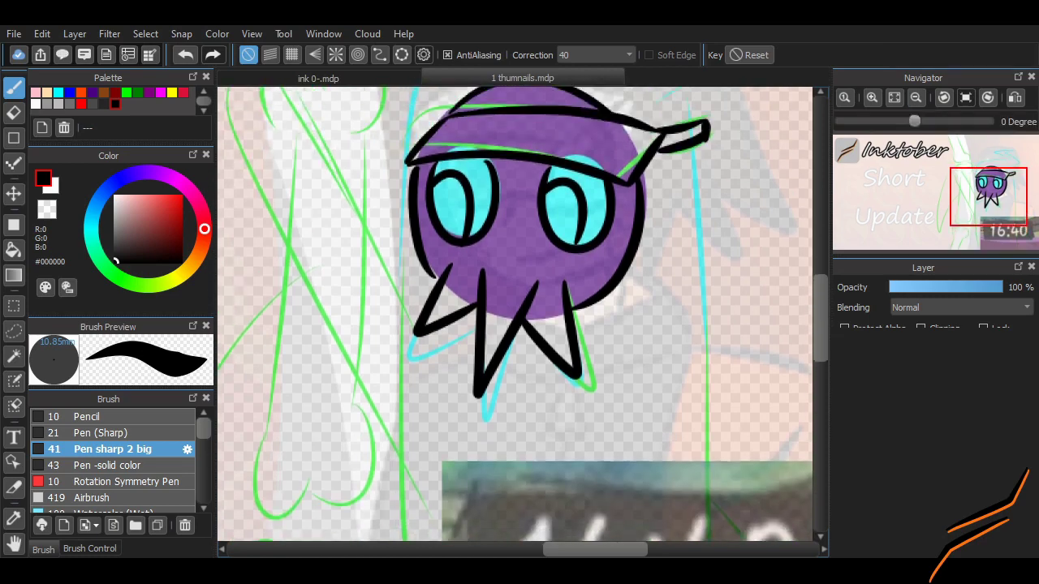
pyautogui.scroll(-2, 515, 313)
pyautogui.scroll(3, 515, 313)
pyautogui.scroll(2, 534, 522)
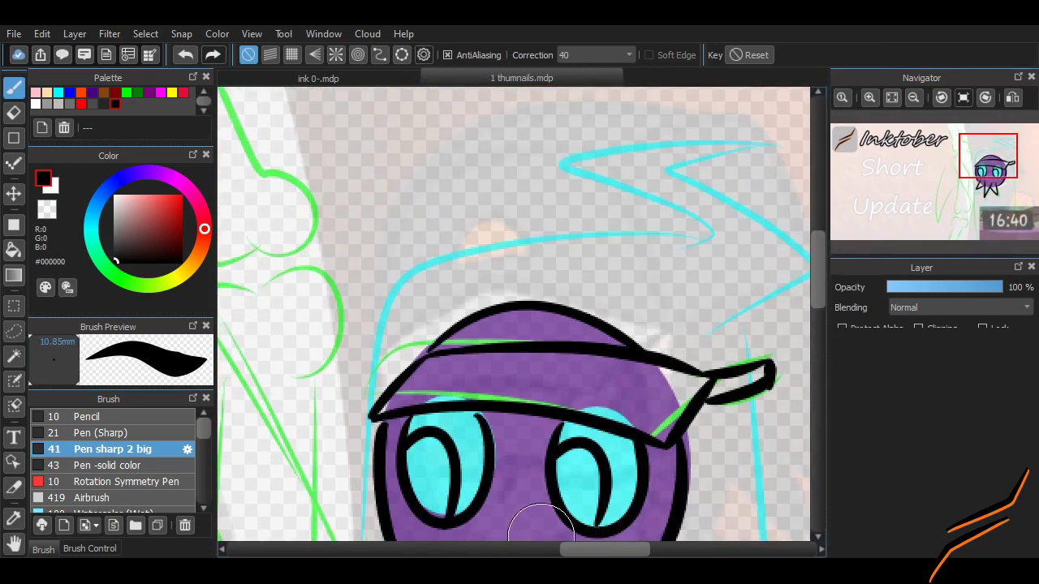
pyautogui.scroll(1, 533, 522)
pyautogui.scroll(-2, 568, 325)
pyautogui.moveTo(563, 331)
pyautogui.mouseDown()
pyautogui.moveTo(642, 285)
pyautogui.moveTo(649, 175)
pyautogui.mouseUp()
pyautogui.moveTo(535, 277); pyautogui.dragTo(630, 203)
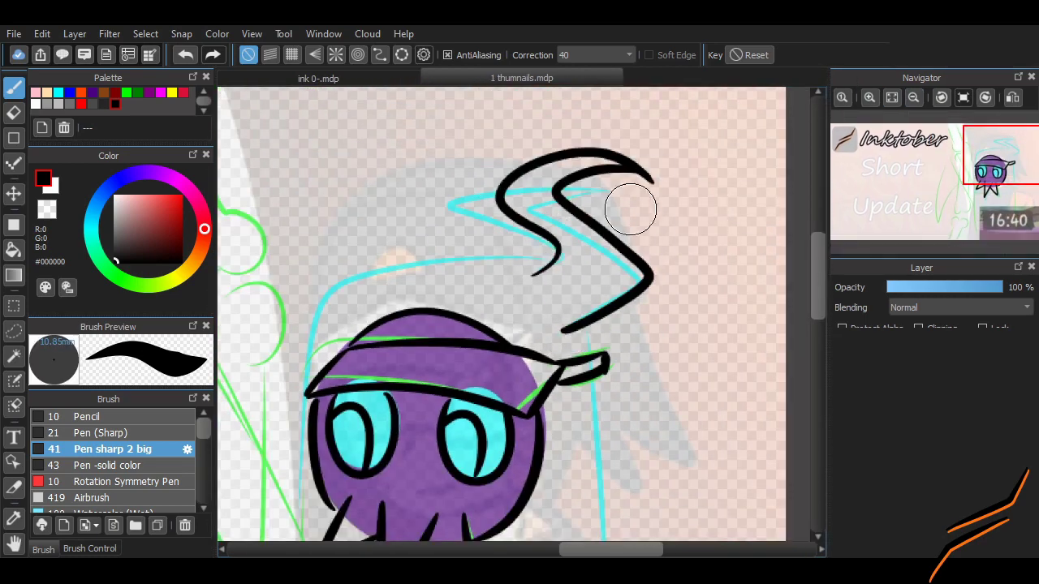
# - Ink the hood's curved outer edge from the headband's corner up to the curled tip, redrawing it once
pyautogui.hscroll(-3, 631, 204)
pyautogui.moveTo(755, 258); pyautogui.dragTo(487, 390)
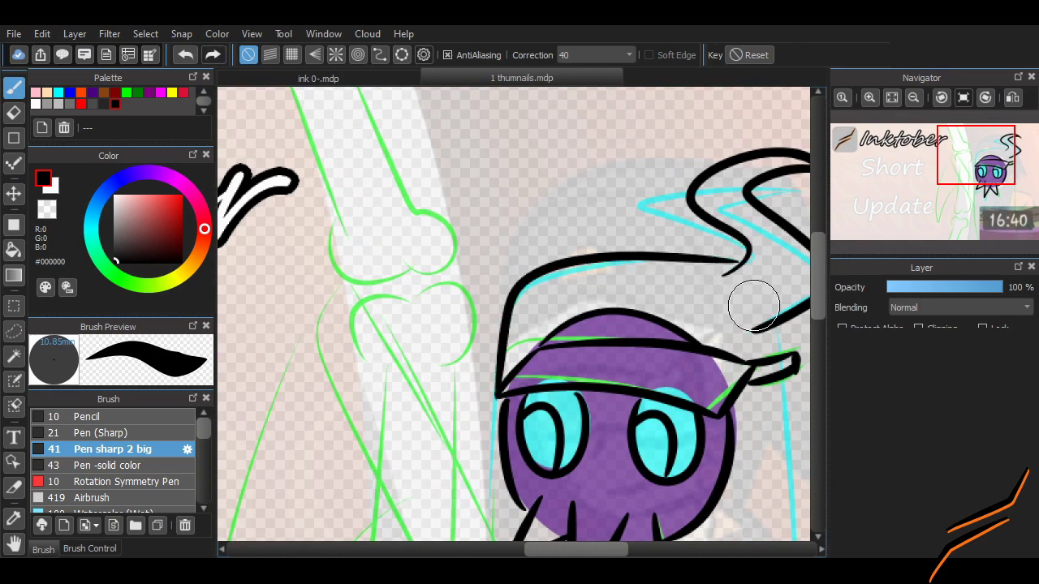
pyautogui.scroll(-3, 715, 243)
pyautogui.hotkey('ctrl', 'z')
pyautogui.scroll(1, 406, 232)
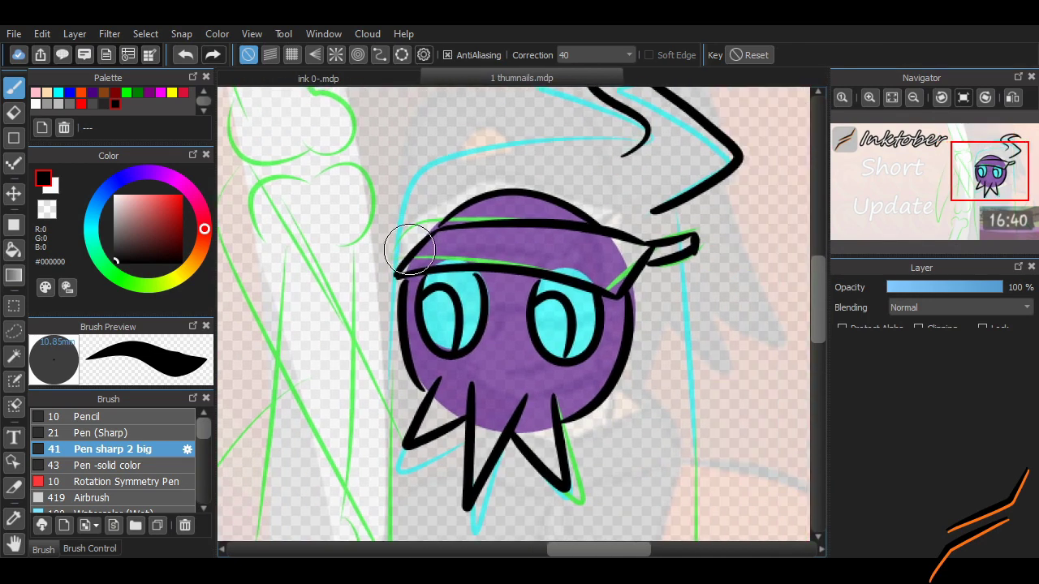
pyautogui.moveTo(406, 232); pyautogui.dragTo(691, 225)
# - Ink the body's long edge beside the bones, from the spikes down to the canvas's lower edge
pyautogui.scroll(-1, 755, 292)
pyautogui.scroll(-3, 387, 156)
pyautogui.moveTo(400, 278); pyautogui.dragTo(402, 443)
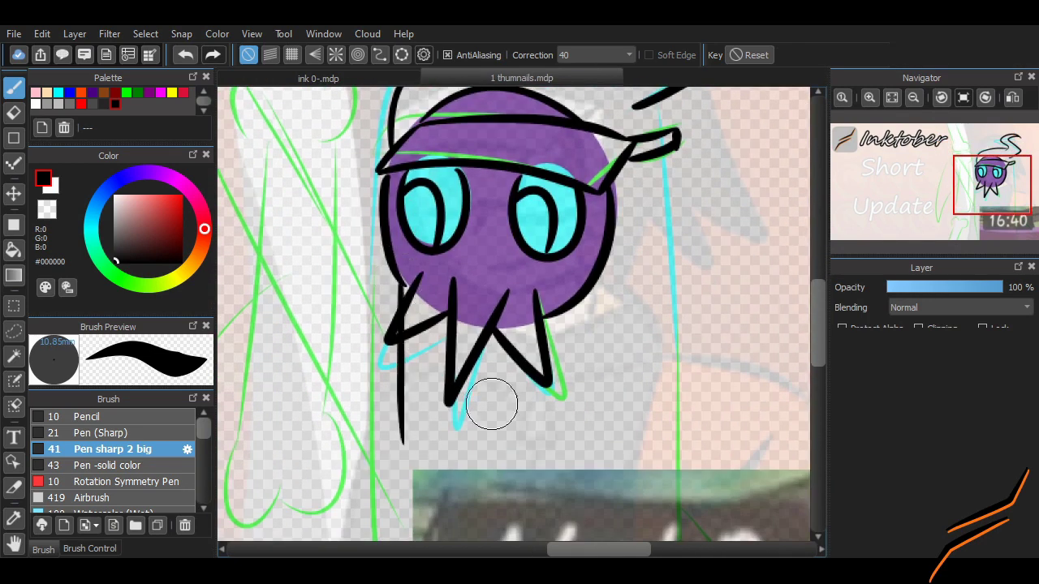
pyautogui.scroll(-3, 490, 401)
pyautogui.scroll(-2, 511, 353)
pyautogui.moveTo(436, 213); pyautogui.dragTo(436, 382)
pyautogui.hotkey('ctrl', 'z')
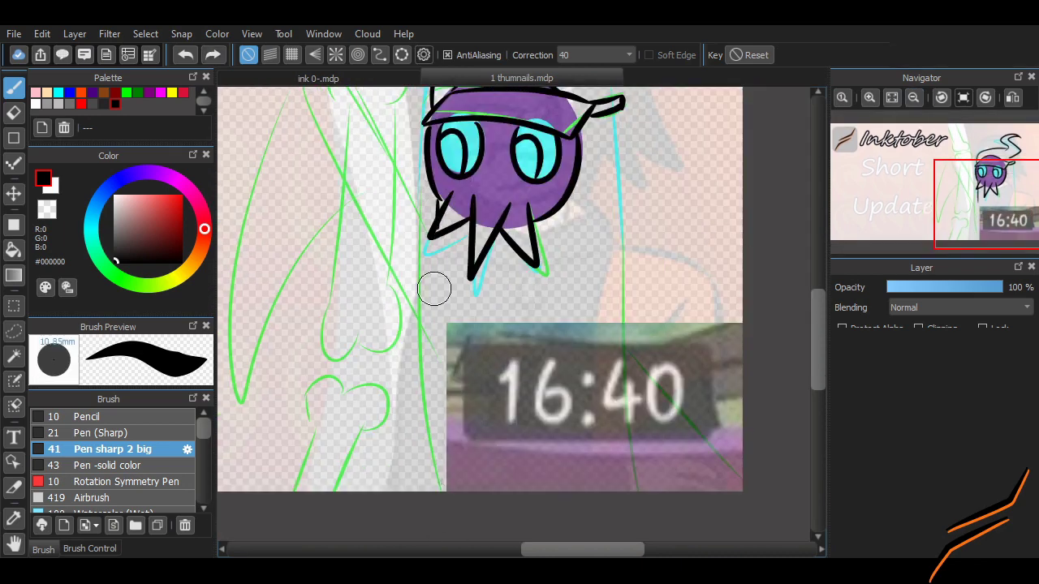
pyautogui.moveTo(437, 243); pyautogui.dragTo(451, 490)
# - Ink the body's opposite long edge from below the hood tip down past the headband knot
pyautogui.scroll(1, 451, 487)
pyautogui.moveTo(615, 115); pyautogui.dragTo(607, 502)
pyautogui.hotkey('ctrl', 'z')
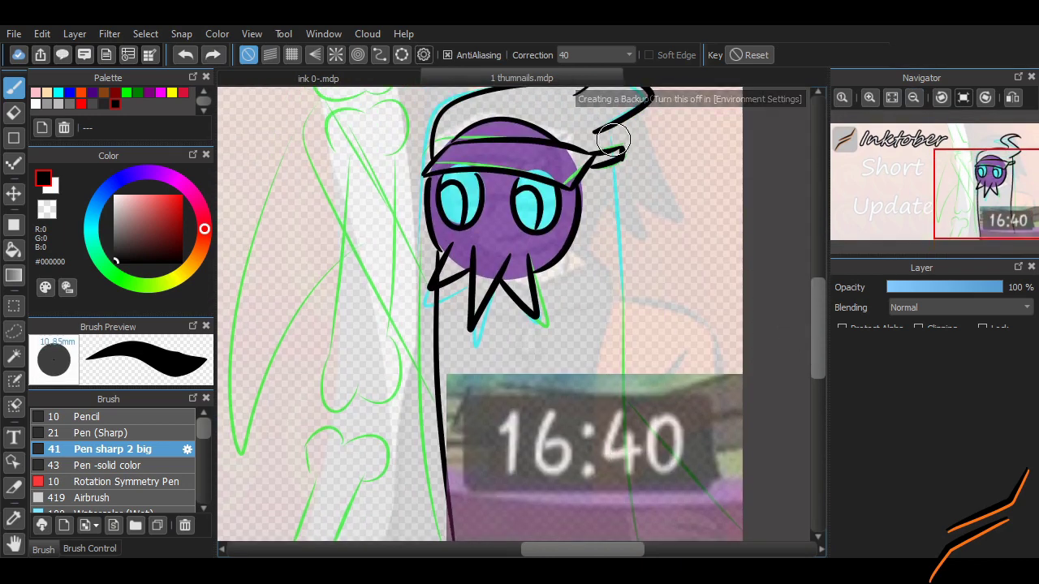
pyautogui.hotkey('ctrl', 'z')
pyautogui.moveTo(611, 163)
pyautogui.mouseDown()
pyautogui.moveTo(625, 255)
pyautogui.moveTo(615, 443)
pyautogui.moveTo(645, 540)
pyautogui.mouseUp()
pyautogui.hotkey('ctrl', 'z')
pyautogui.scroll(4, 795, 385)
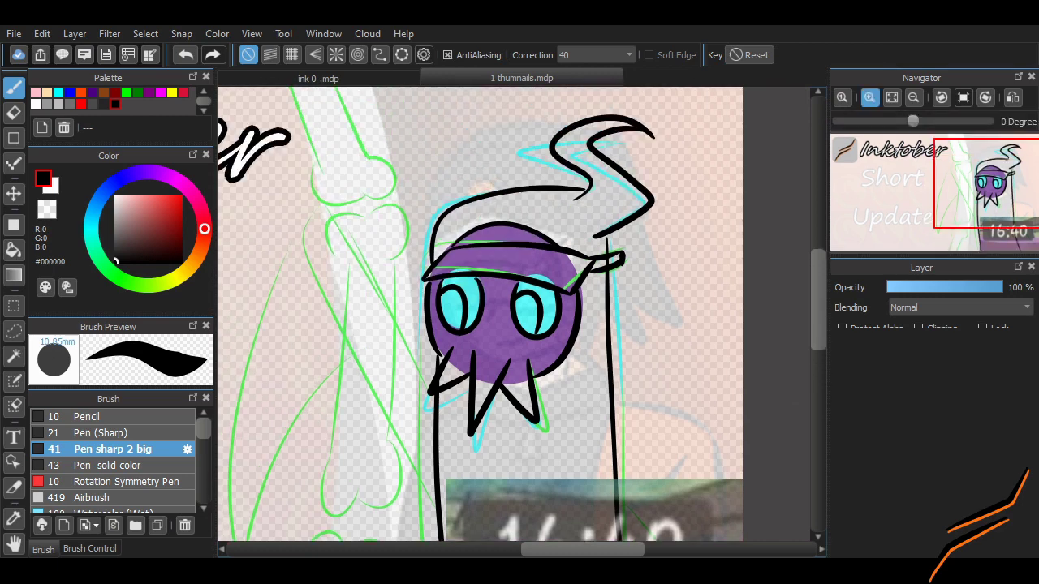
# - Erase the part of the body line that crosses inside the headband's knot
pyautogui.press('e')
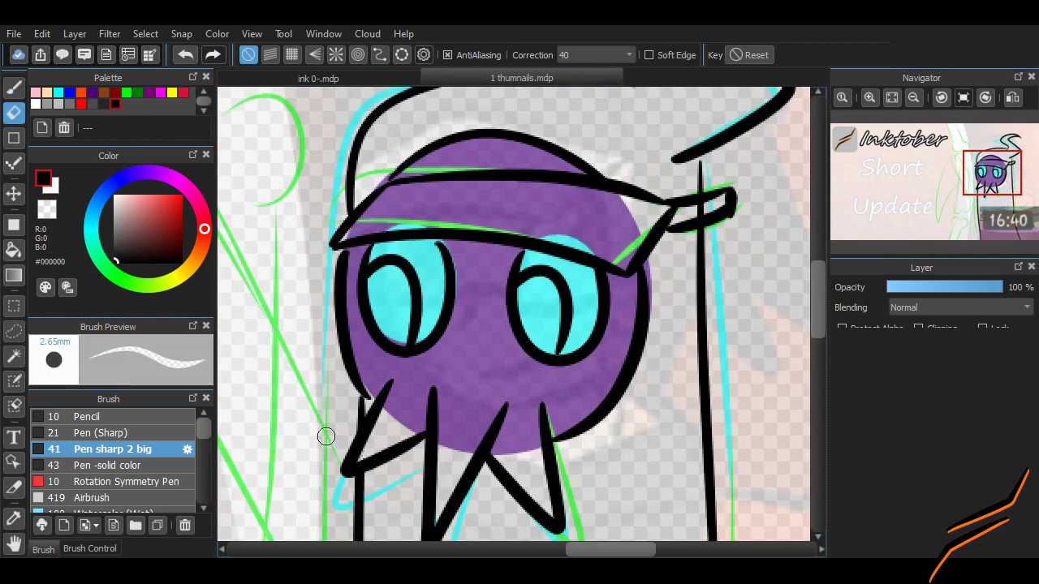
pyautogui.click(105, 465)
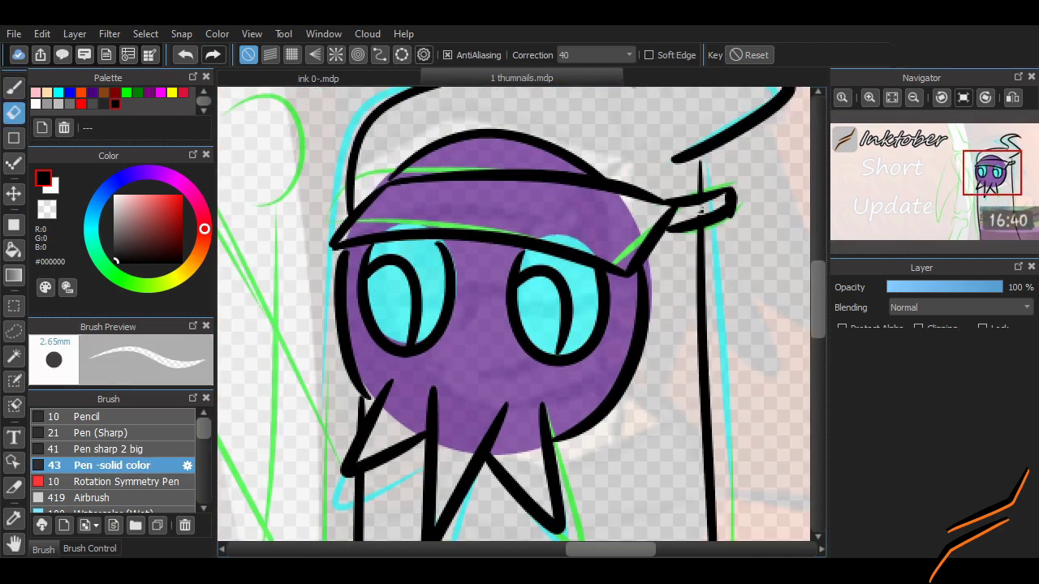
pyautogui.press('e')
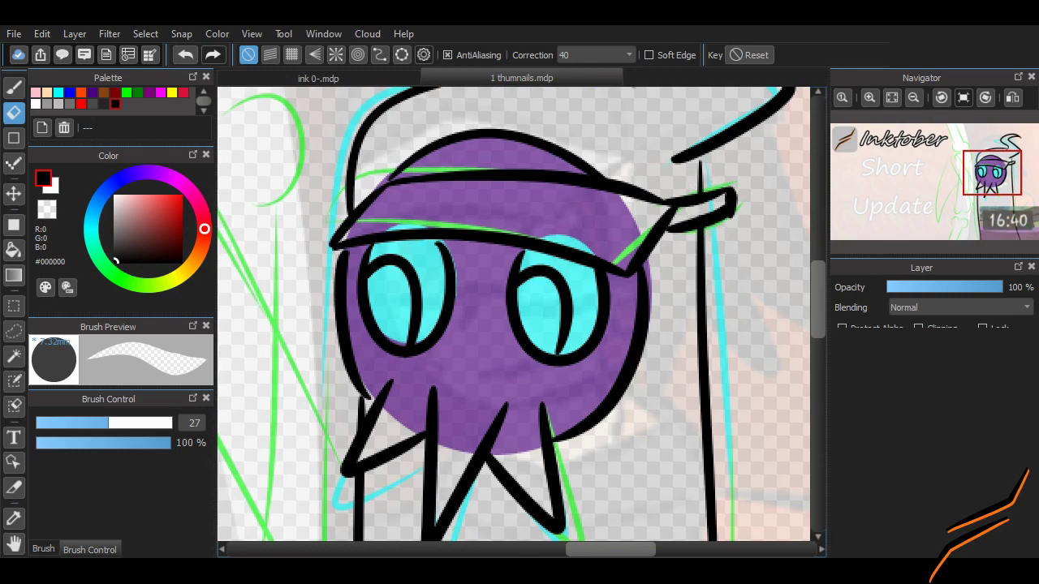
pyautogui.press('b')
pyautogui.scroll(-2, 786, 488)
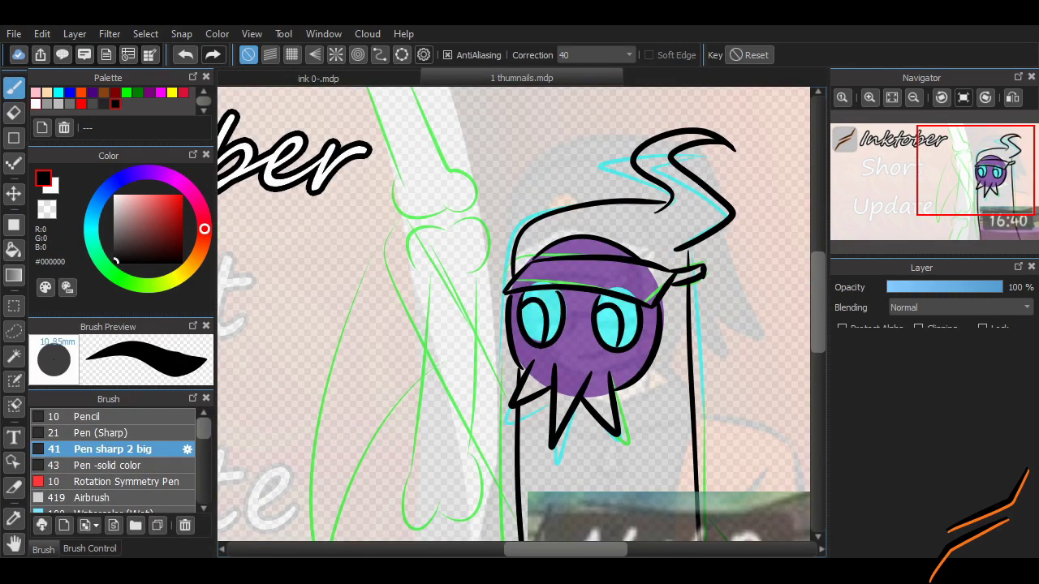
# - Ink a triangular pencil tip just below the end of the "Inktober" title
pyautogui.scroll(2, 389, 292)
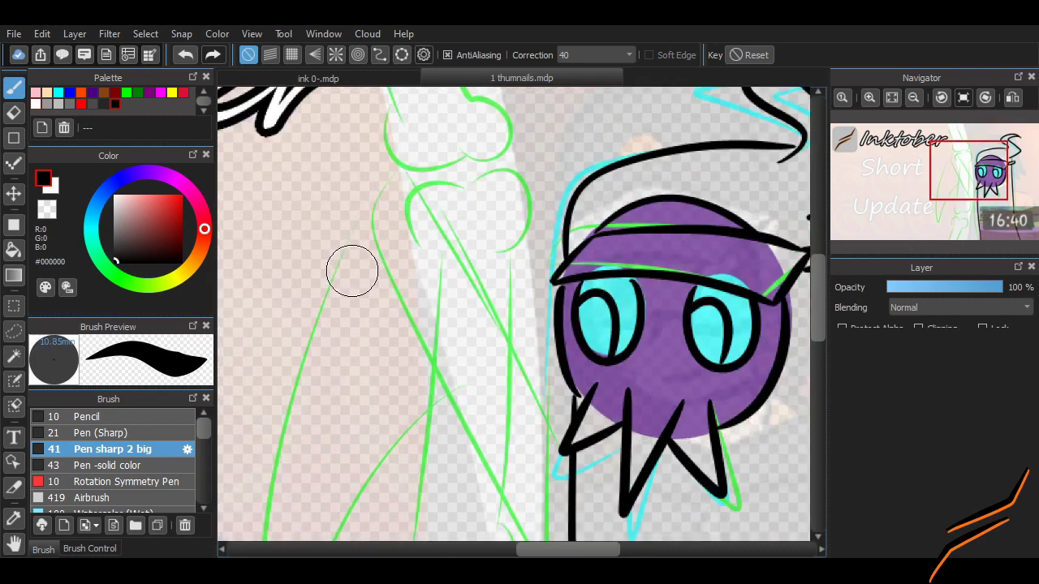
pyautogui.moveTo(364, 209)
pyautogui.mouseDown()
pyautogui.moveTo(351, 169)
pyautogui.moveTo(411, 175)
pyautogui.moveTo(341, 130)
pyautogui.moveTo(400, 167)
pyautogui.moveTo(362, 222)
pyautogui.moveTo(358, 203)
pyautogui.moveTo(413, 178)
pyautogui.mouseUp()
pyautogui.hotkey('ctrl', 'z')
pyautogui.hotkey('ctrl', 'z')
pyautogui.scroll(-4, 413, 179)
pyautogui.scroll(4, 413, 179)
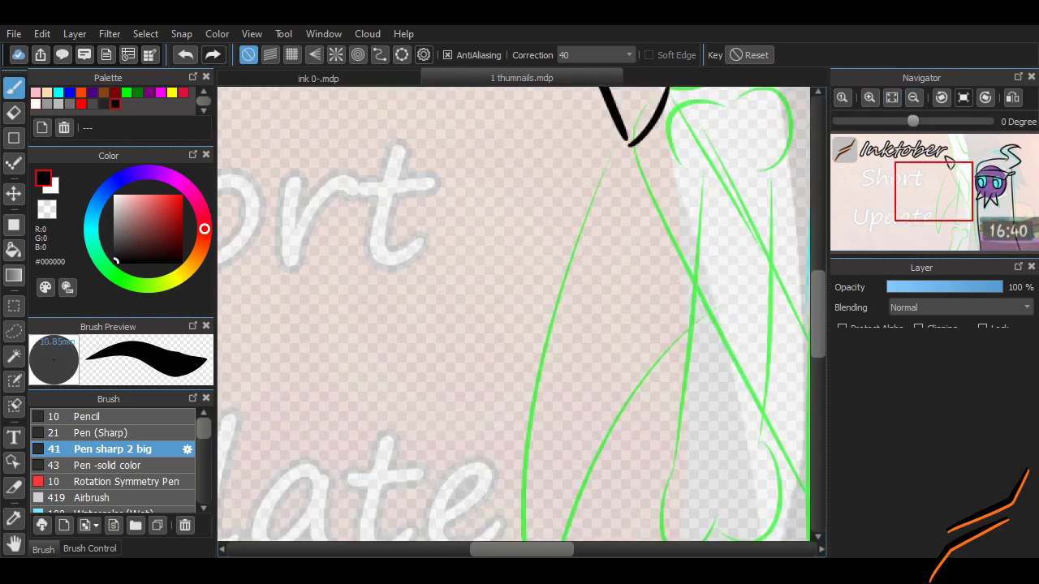
# - Rotate the canvas, switch to the Pencil brush and align a parallel snap guide with the diagonal shaft sketch
pyautogui.scroll(-2, 514, 314)
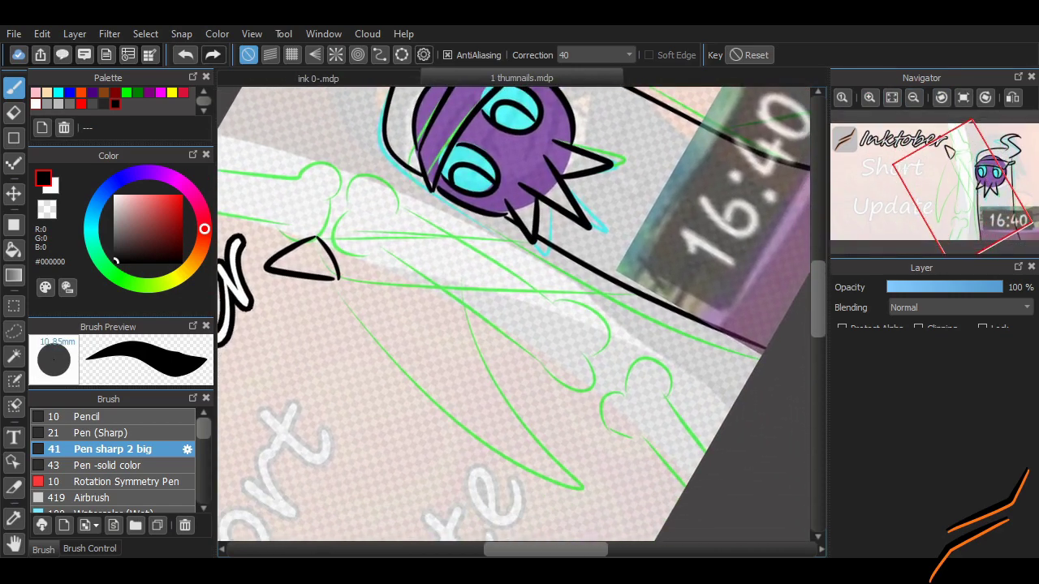
pyautogui.press('b')
pyautogui.moveTo(341, 287); pyautogui.dragTo(366, 287)
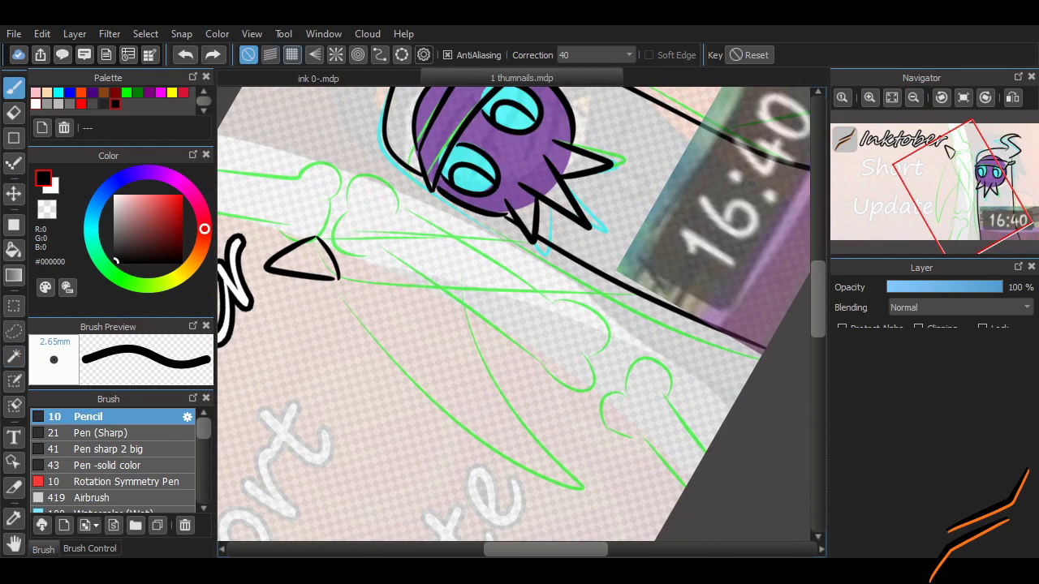
pyautogui.click(336, 55)
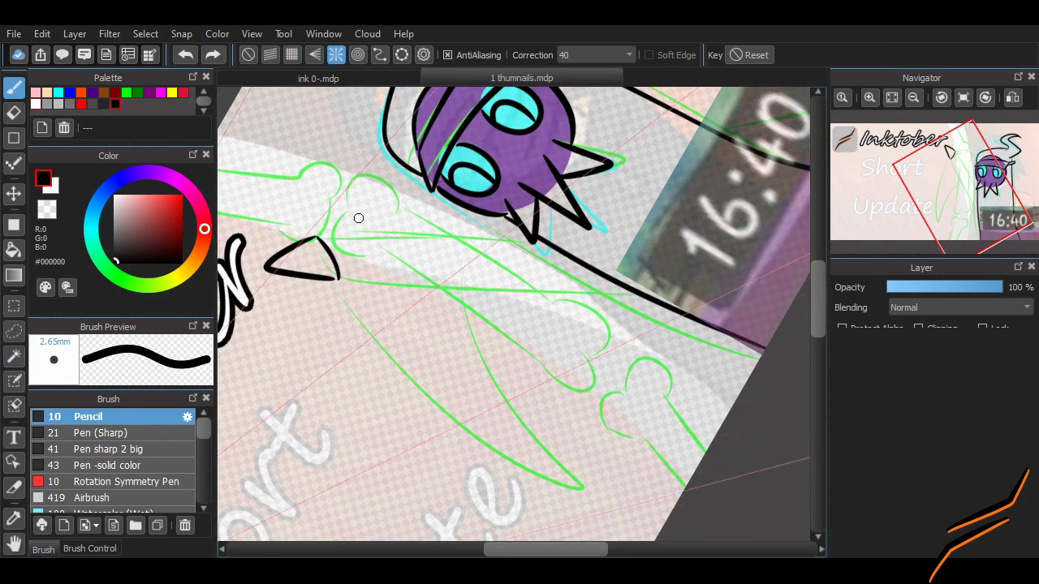
pyautogui.click(270, 55)
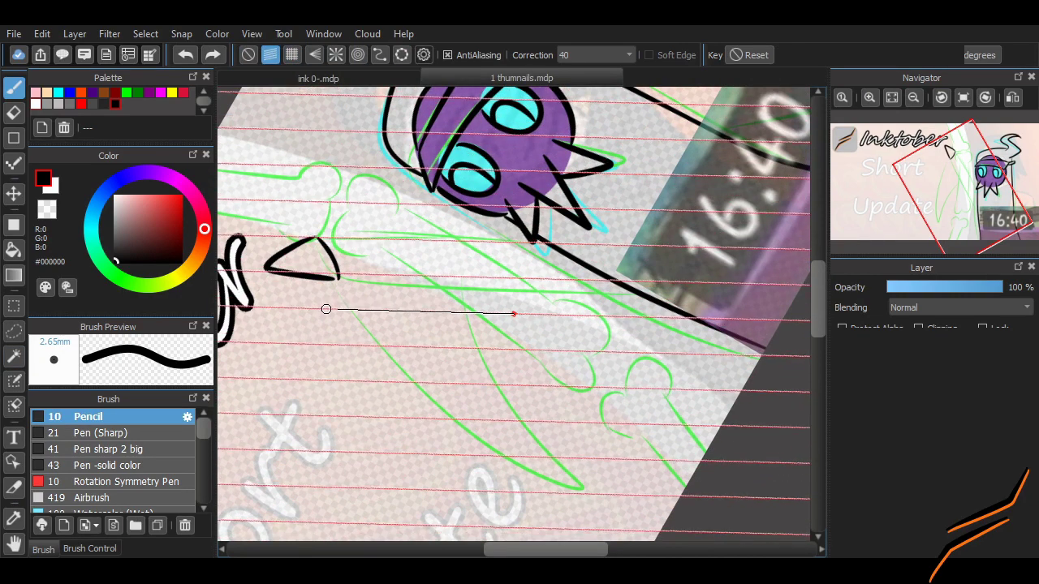
pyautogui.moveTo(317, 243); pyautogui.dragTo(561, 240)
pyautogui.hotkey('ctrl', 'z')
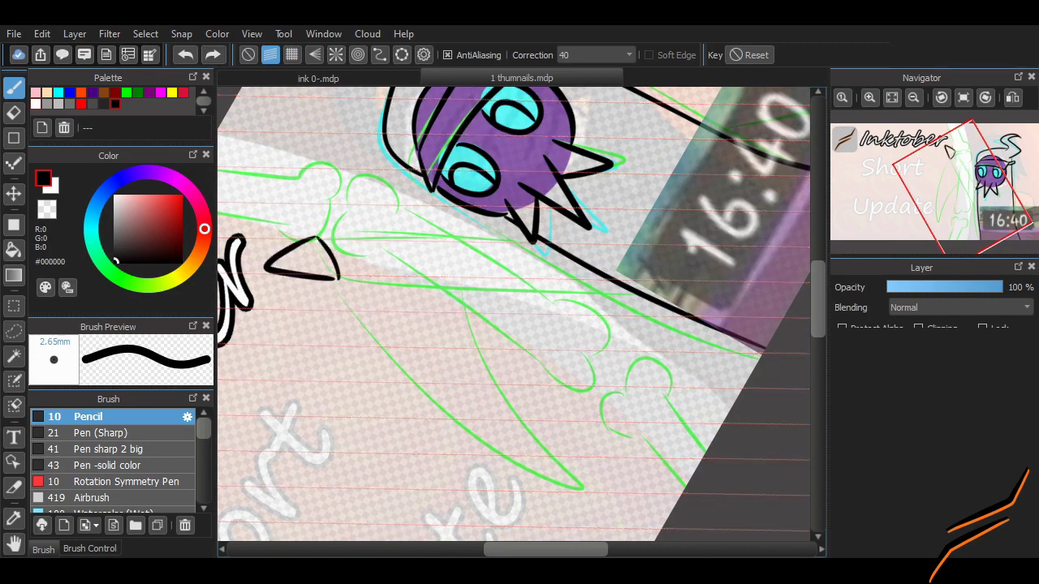
pyautogui.moveTo(364, 241); pyautogui.dragTo(641, 247)
pyautogui.hotkey('ctrl', 'z')
# - Draw the pencil shaft's two straight parallel edges at brush size 6.7, then turn snapping off
pyautogui.click(89, 549)
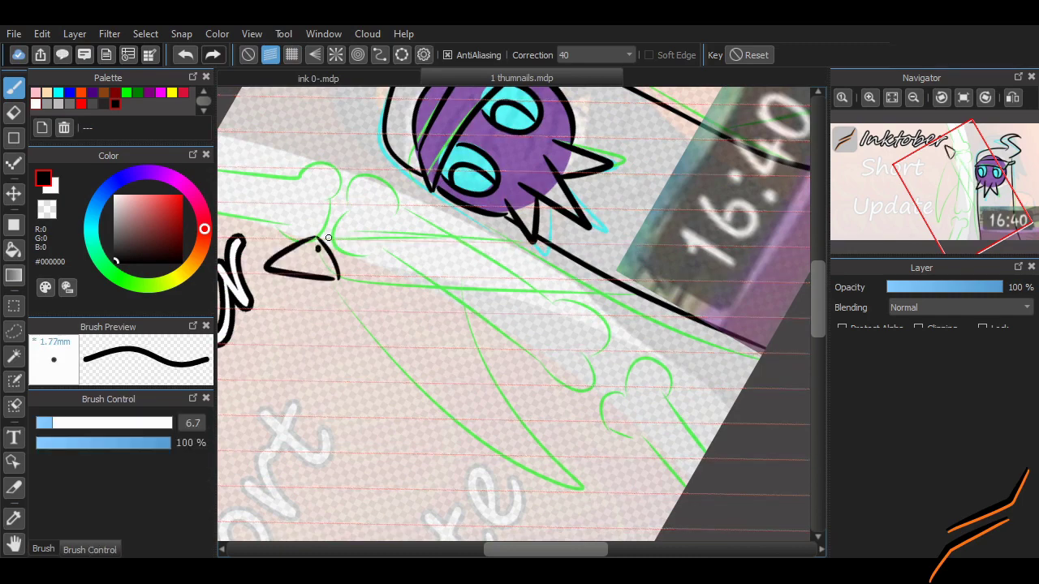
pyautogui.moveTo(329, 238); pyautogui.dragTo(620, 243)
pyautogui.hotkey('ctrl', 'z')
pyautogui.moveTo(336, 280); pyautogui.dragTo(696, 286)
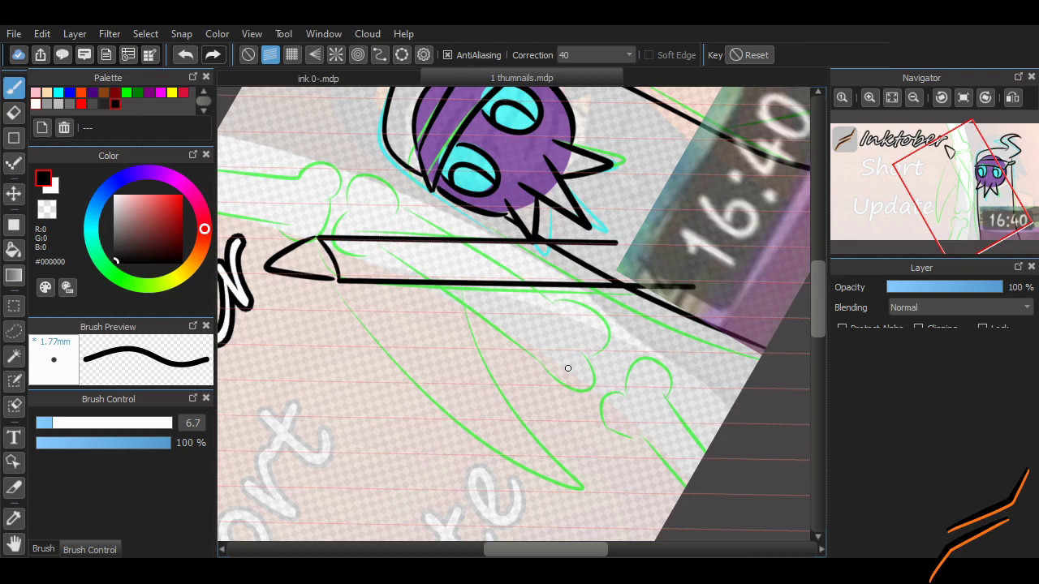
pyautogui.click(249, 55)
# - Erase the ends of the shaft lines that run past the body's inked edge
pyautogui.scroll(3, 681, 387)
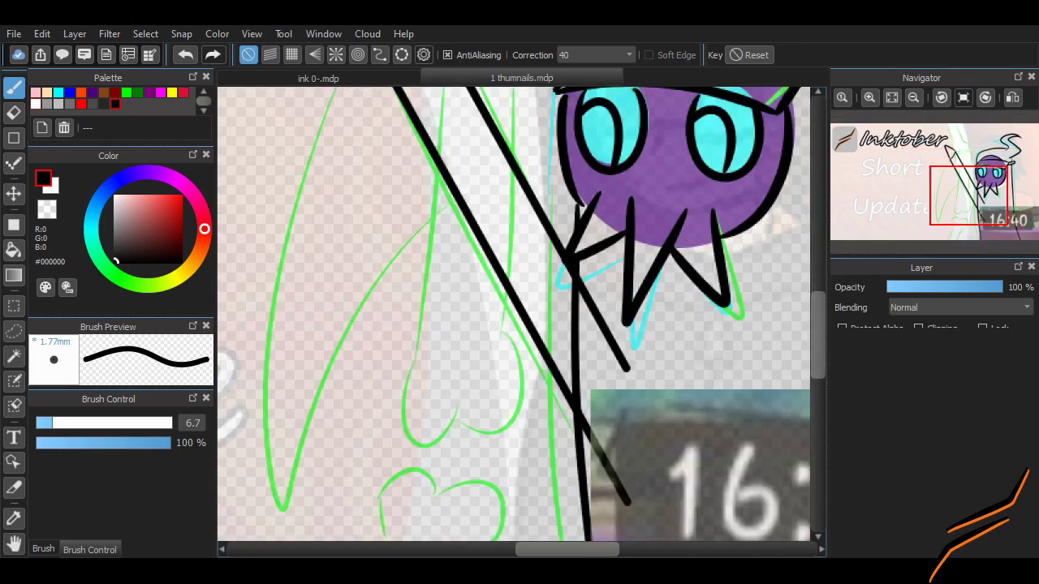
pyautogui.press('e')
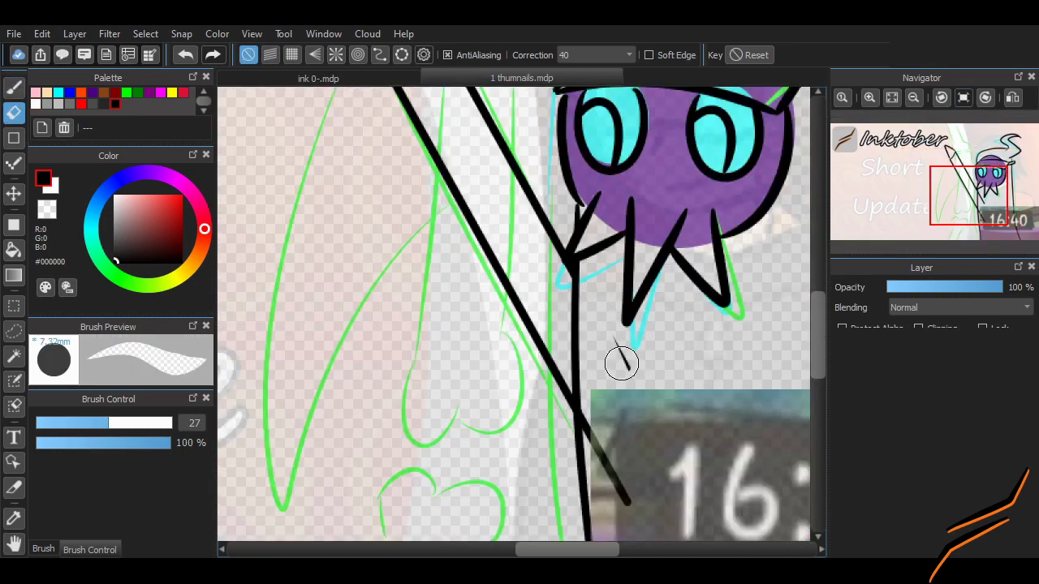
pyautogui.scroll(-2, 800, 337)
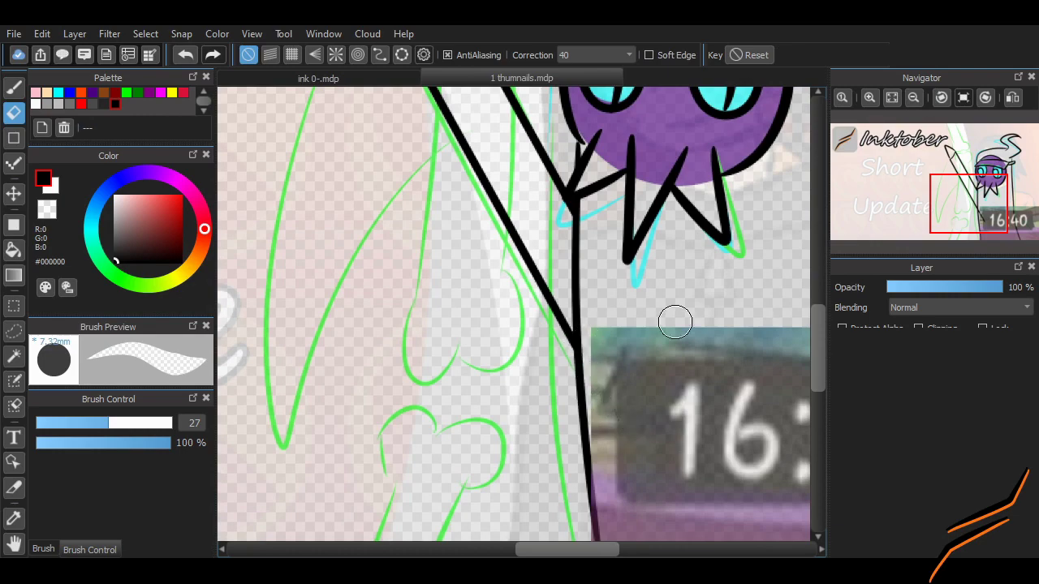
pyautogui.scroll(2, 675, 322)
pyautogui.scroll(-3, 675, 322)
# - Ink the short lead line inside the pencil's tip and return to the Pen sharp 2 big brush
pyautogui.press('b')
pyautogui.scroll(3, 262, 214)
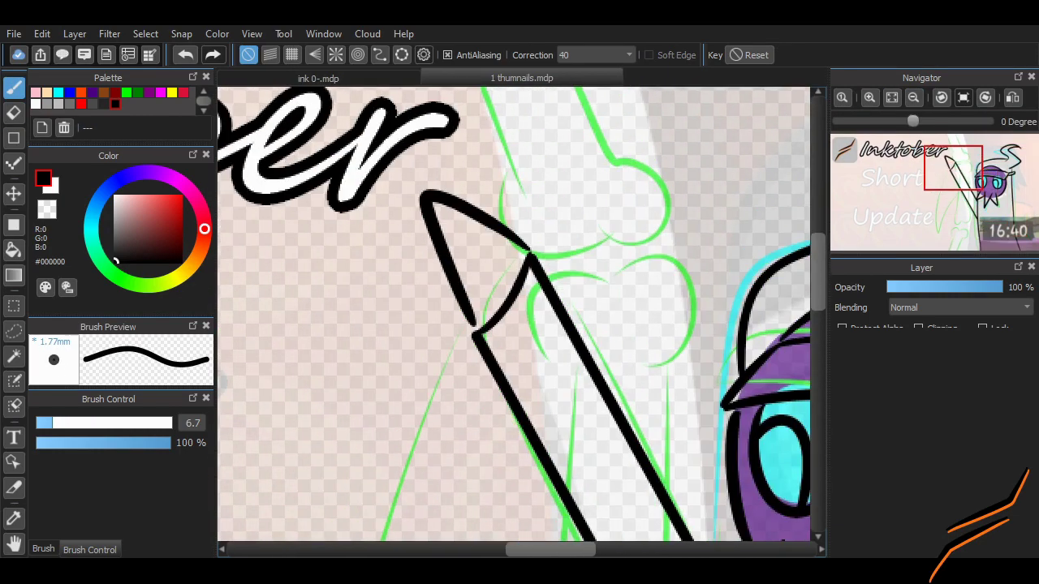
pyautogui.moveTo(443, 232)
pyautogui.mouseDown()
pyautogui.moveTo(474, 206)
pyautogui.moveTo(453, 259)
pyautogui.mouseUp()
pyautogui.click(43, 550)
pyautogui.click(112, 449)
pyautogui.scroll(-1, 520, 308)
pyautogui.scroll(-2, 476, 186)
pyautogui.scroll(-1, 476, 186)
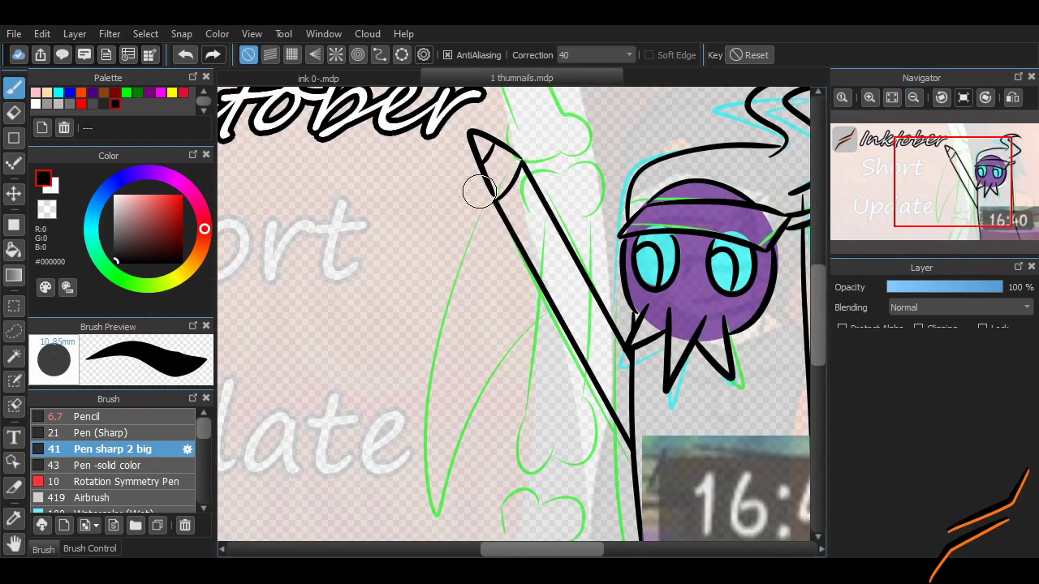
# - Ink the outer and inner edges of the long curved scythe blade below the pencil's tip, meeting in a point
pyautogui.moveTo(487, 202)
pyautogui.mouseDown()
pyautogui.moveTo(416, 408)
pyautogui.moveTo(555, 315)
pyautogui.moveTo(418, 486)
pyautogui.mouseUp()
pyautogui.hotkey('ctrl', 'z')
pyautogui.moveTo(487, 202); pyautogui.dragTo(421, 516)
pyautogui.moveTo(533, 310); pyautogui.dragTo(425, 516)
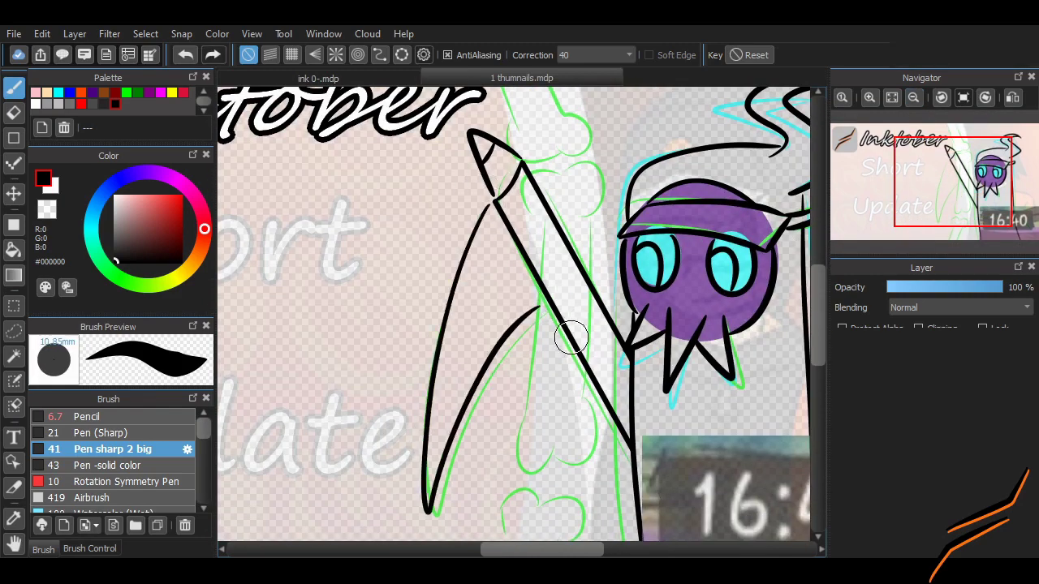
# - Ink a zigzag of facet lines between the blade's two edges, from its lower point up to the pencil shaft
pyautogui.scroll(2, 520, 341)
pyautogui.scroll(1, 382, 505)
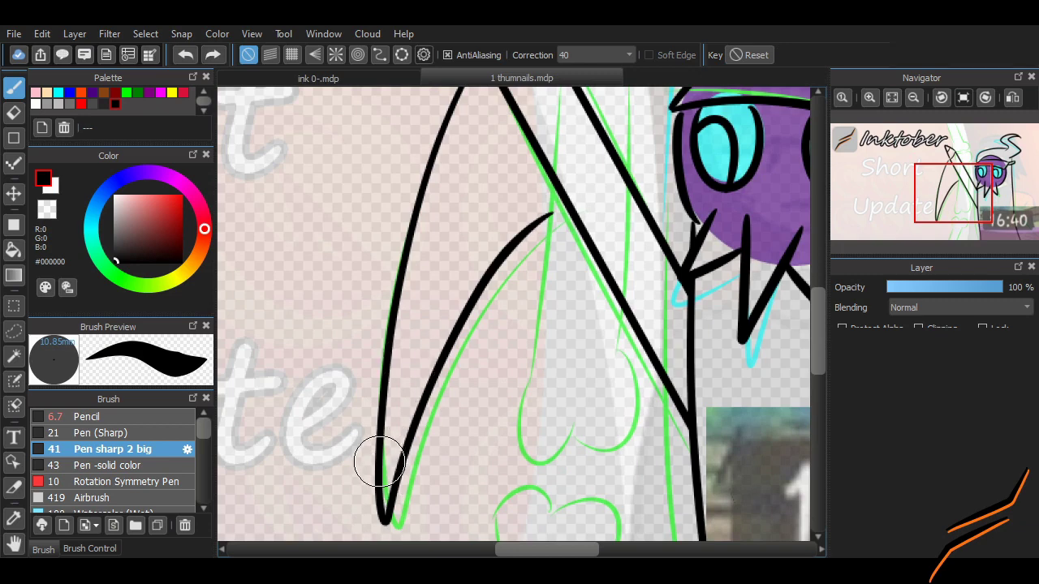
pyautogui.moveTo(378, 455)
pyautogui.mouseDown()
pyautogui.moveTo(423, 403)
pyautogui.moveTo(414, 411)
pyautogui.moveTo(412, 296)
pyautogui.mouseUp()
pyautogui.hotkey('ctrl', 'z')
pyautogui.hotkey('ctrl', 'z')
pyautogui.moveTo(417, 411)
pyautogui.mouseDown()
pyautogui.moveTo(389, 313)
pyautogui.moveTo(484, 276)
pyautogui.mouseUp()
pyautogui.scroll(3, 692, 256)
pyautogui.moveTo(482, 382)
pyautogui.mouseDown()
pyautogui.moveTo(448, 247)
pyautogui.moveTo(447, 256)
pyautogui.moveTo(513, 233)
pyautogui.mouseUp()
pyautogui.moveTo(487, 383); pyautogui.dragTo(514, 236)
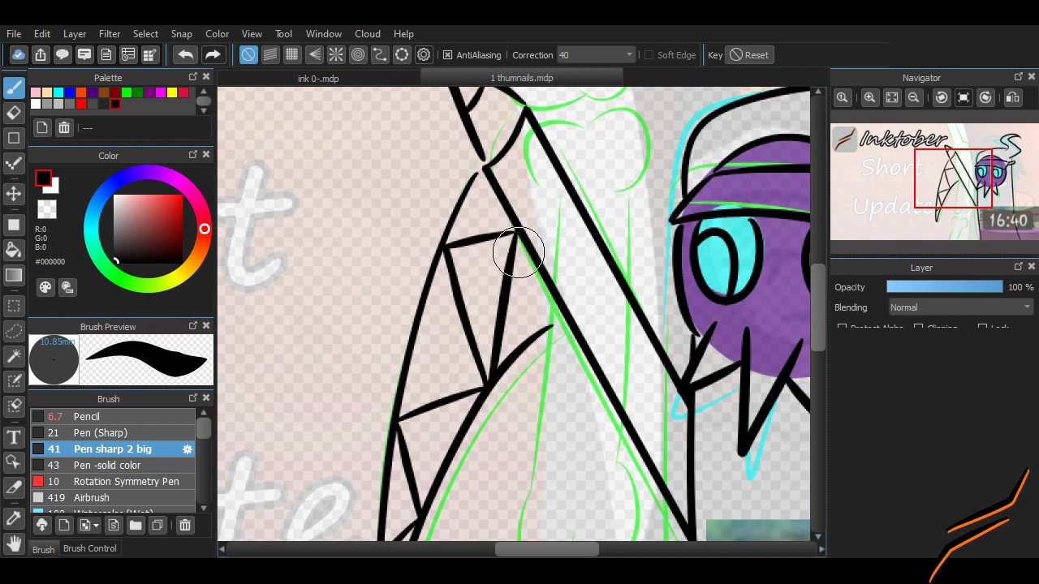
# - Add a short curve inside the blade's upper facet and extend the inner edge to and across the pencil shaft
pyautogui.moveTo(449, 247); pyautogui.dragTo(512, 284)
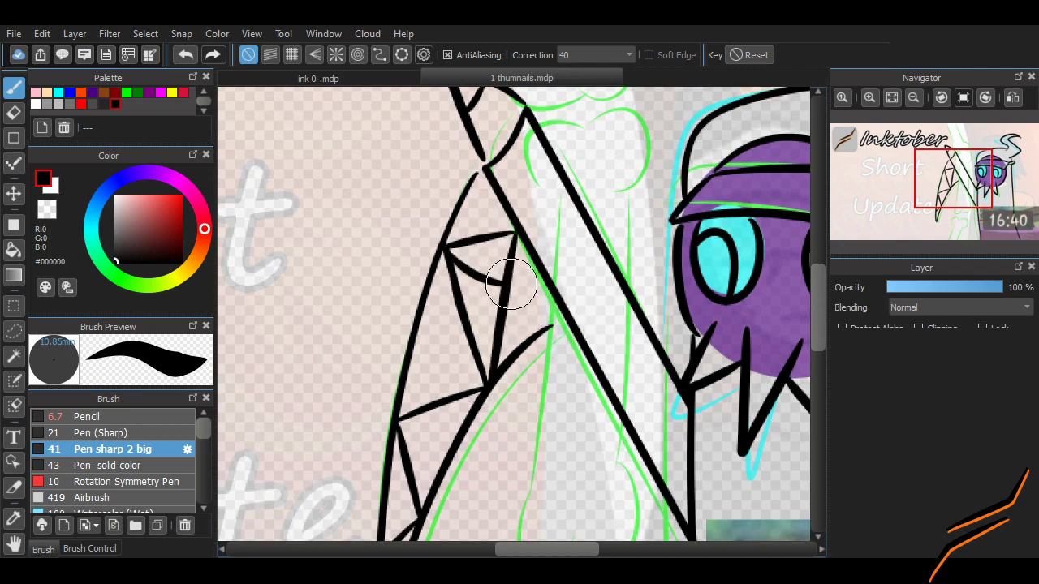
pyautogui.moveTo(552, 325); pyautogui.dragTo(570, 318)
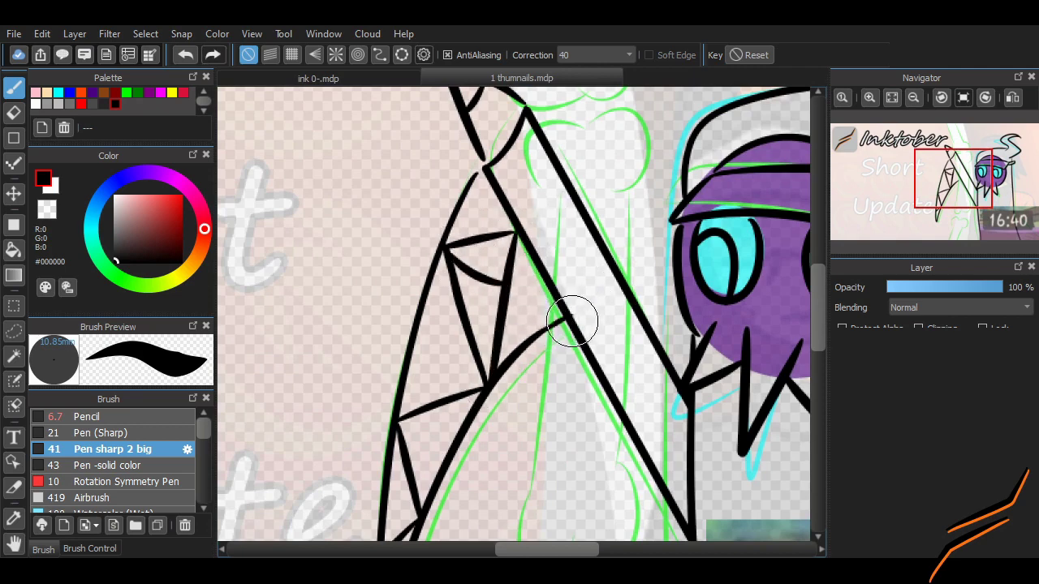
pyautogui.scroll(-2, 753, 328)
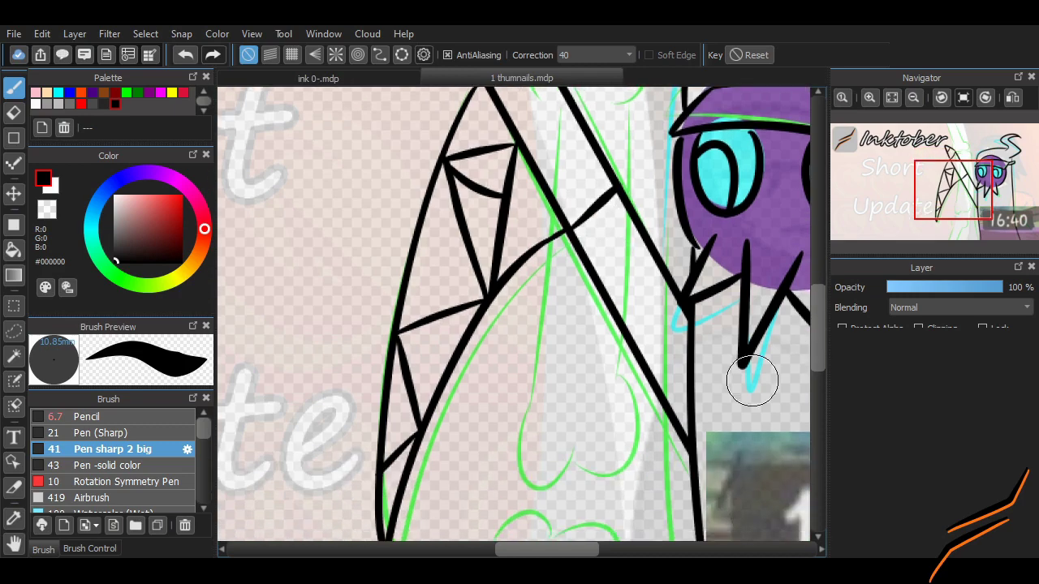
# - Hide the faded old thumbnail and the character's line art, leaving the coloured sketches as a guide
pyautogui.scroll(-3, 752, 380)
pyautogui.scroll(-1, 547, 362)
pyautogui.scroll(4, 548, 362)
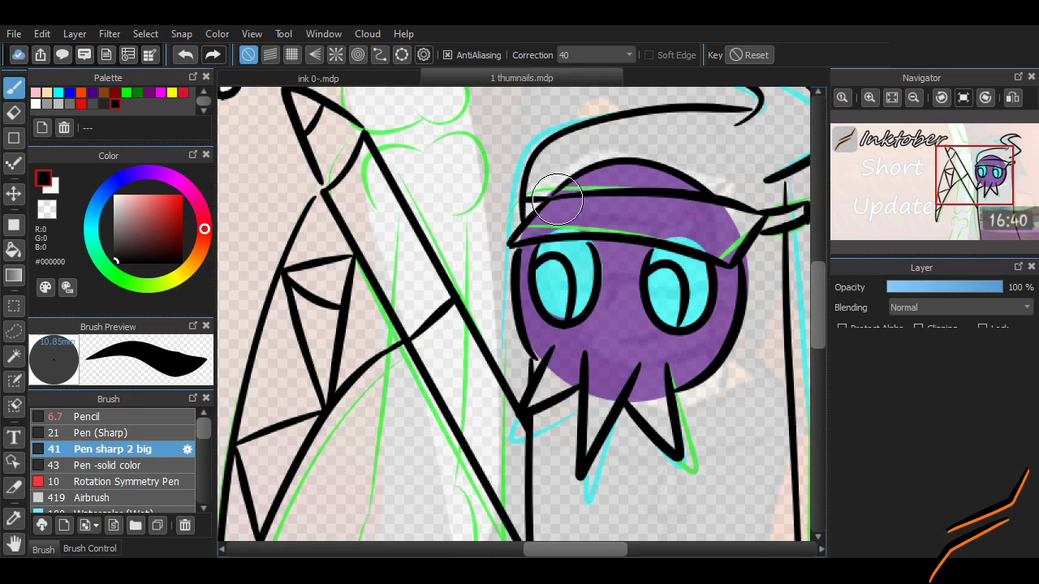
pyautogui.hscroll(2, 568, 427)
pyautogui.scroll(-3, 576, 392)
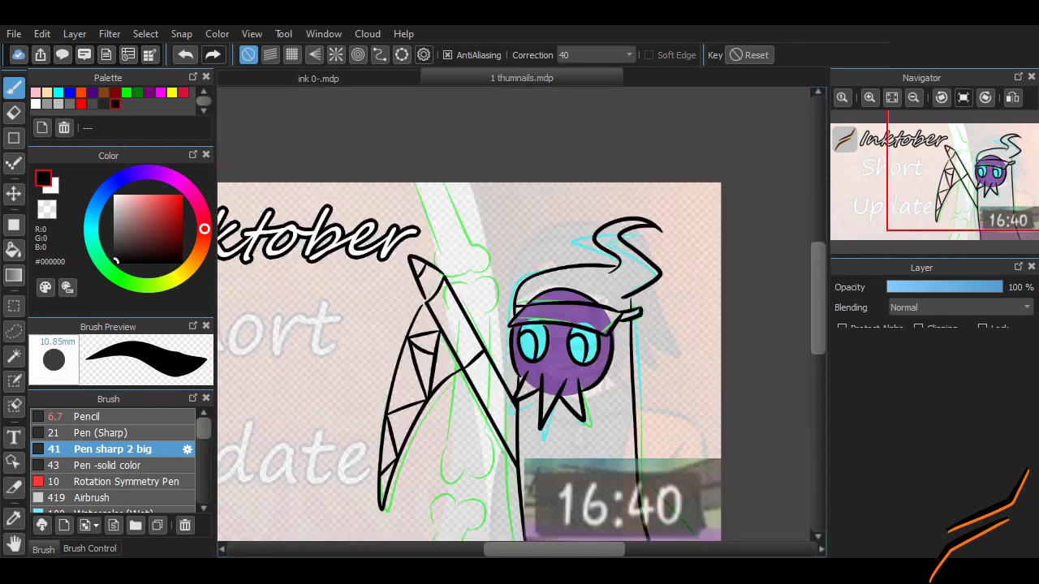
pyautogui.hscroll(-2, 577, 392)
pyautogui.press('Delete')
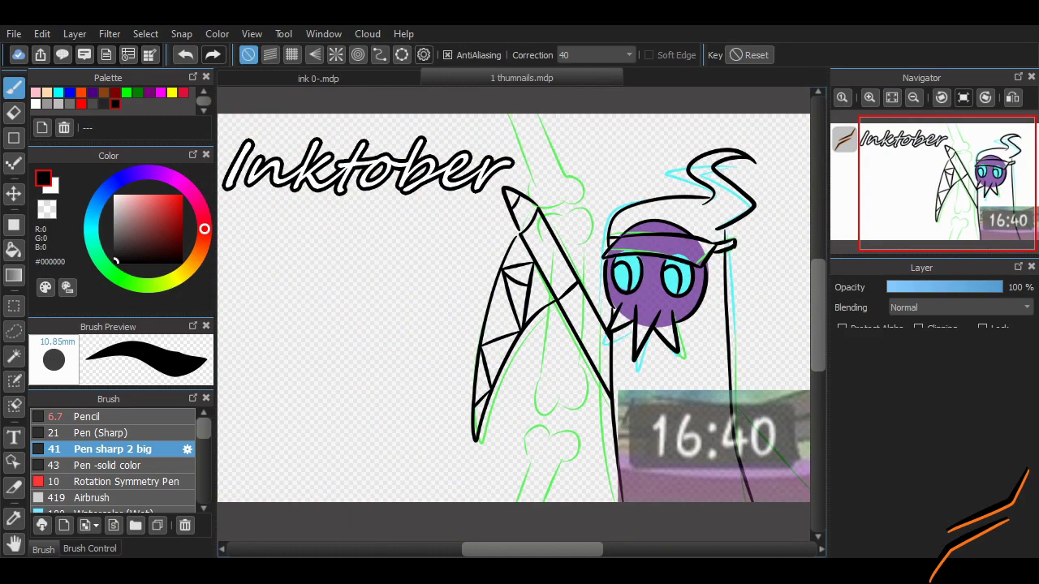
pyautogui.press('Delete')
pyautogui.scroll(3, 555, 195)
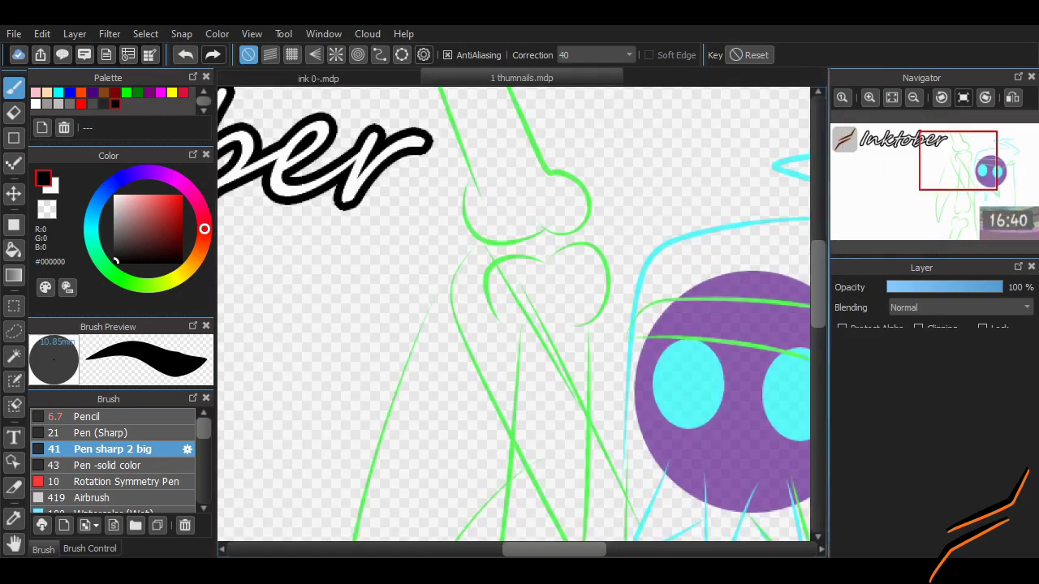
# - Ink the two rounded lobes at the upper end of the middle bone in black
pyautogui.scroll(-2, 640, 322)
pyautogui.scroll(2, 489, 313)
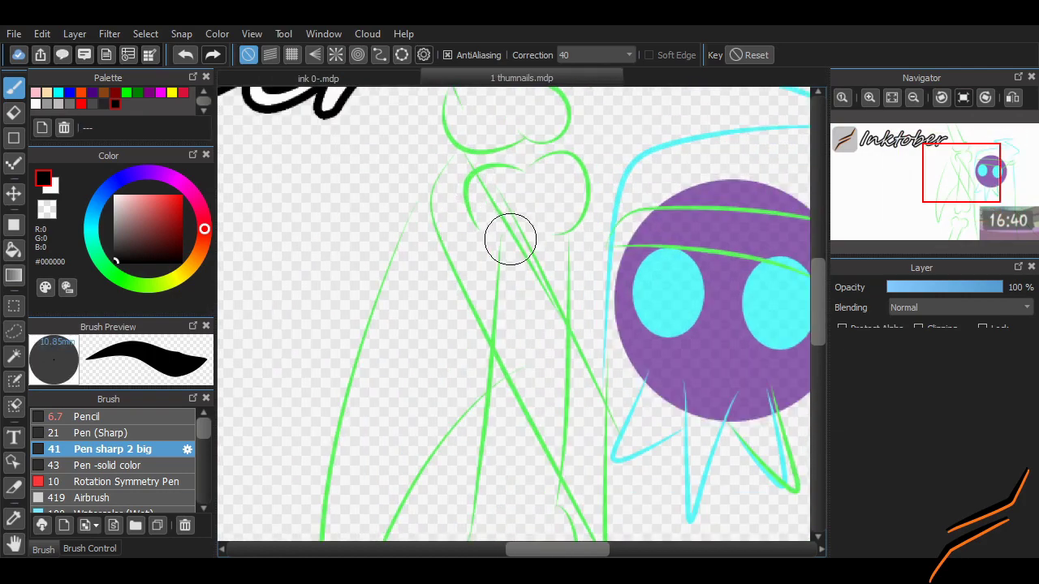
pyautogui.moveTo(531, 180)
pyautogui.mouseDown()
pyautogui.moveTo(497, 242)
pyautogui.moveTo(494, 162)
pyautogui.moveTo(499, 243)
pyautogui.mouseUp()
pyautogui.hotkey('ctrl', 'z')
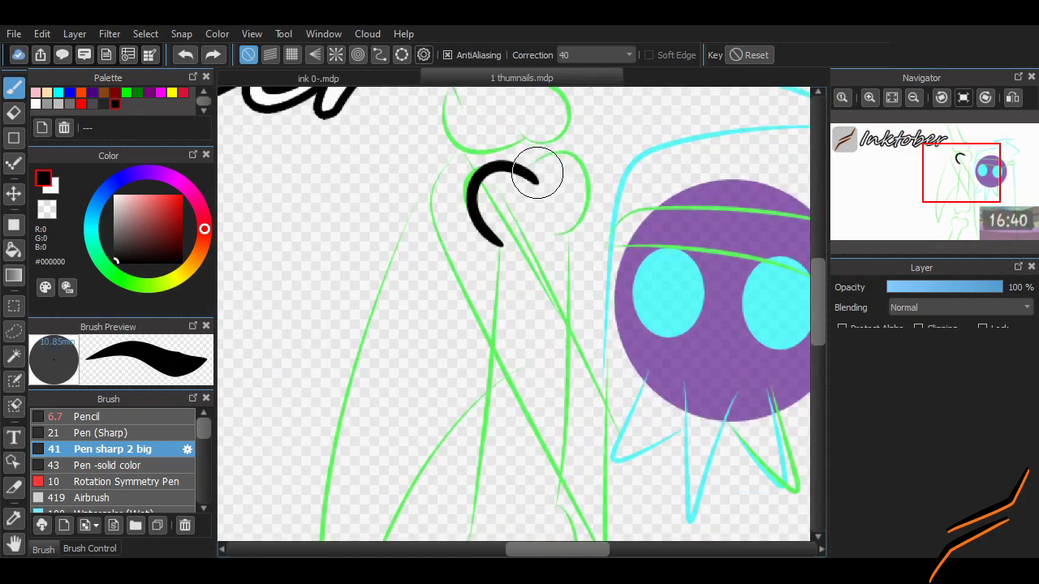
pyautogui.moveTo(535, 181); pyautogui.dragTo(564, 242)
pyautogui.scroll(-2, 532, 211)
pyautogui.scroll(3, 501, 390)
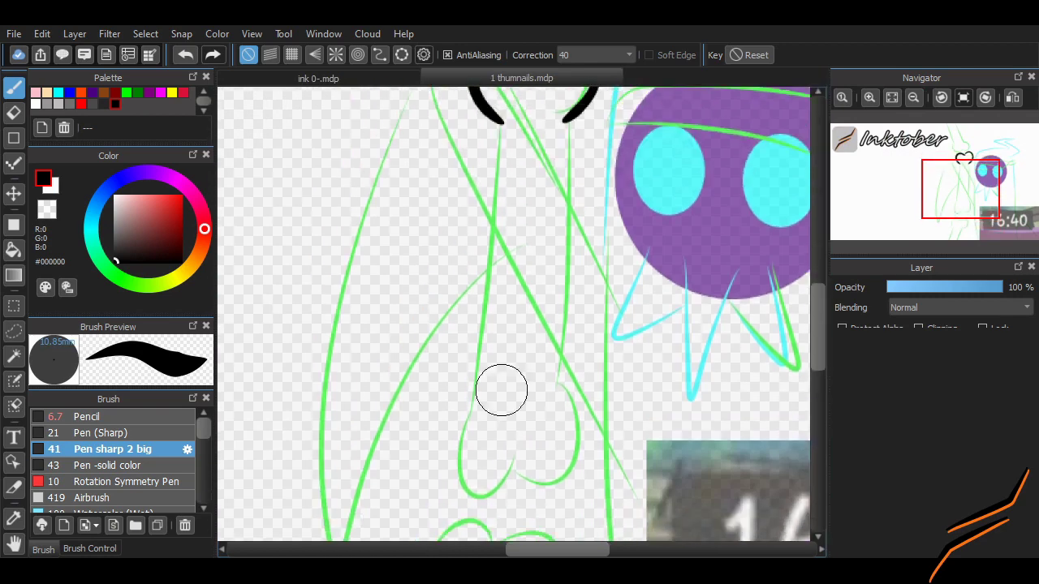
# - Draw the middle bone's two straight shaft sides with the Pencil brush at size 6.7
pyautogui.press('p')
pyautogui.moveTo(572, 457); pyautogui.dragTo(571, 454)
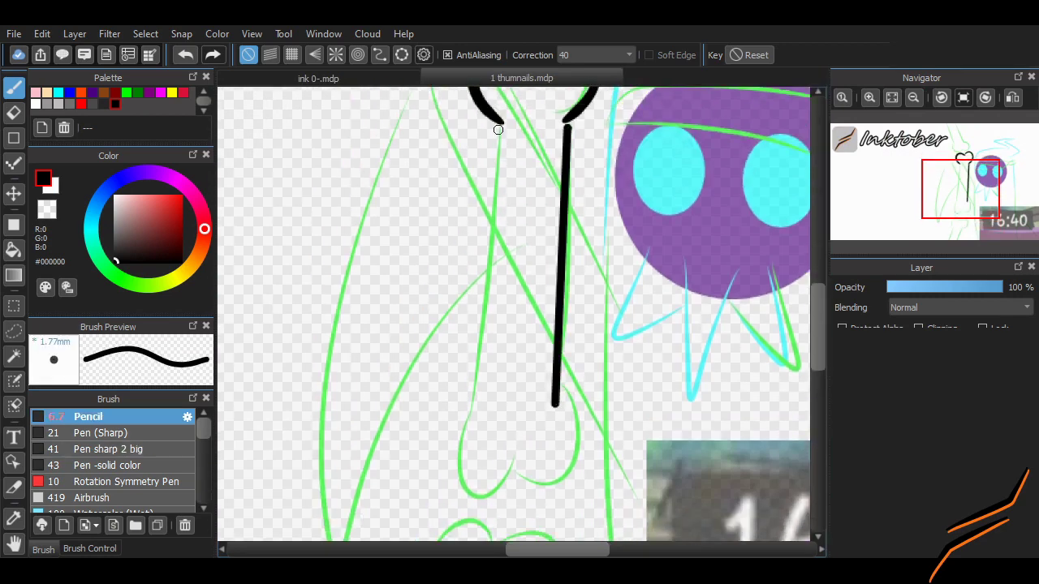
pyautogui.moveTo(500, 130)
pyautogui.mouseDown()
pyautogui.moveTo(477, 416)
pyautogui.moveTo(452, 464)
pyautogui.moveTo(523, 464)
pyautogui.moveTo(581, 442)
pyautogui.mouseUp()
# - Ink the two rounded lobes at the middle bone's lower end with the Pen sharp 2 big brush
pyautogui.press('p')
pyautogui.scroll(-1, 592, 341)
pyautogui.hotkey('ctrl', 'z')
pyautogui.moveTo(476, 404)
pyautogui.mouseDown()
pyautogui.moveTo(520, 457)
pyautogui.moveTo(505, 487)
pyautogui.moveTo(519, 467)
pyautogui.mouseUp()
pyautogui.hotkey('ctrl', 'z')
pyautogui.scroll(-4, 617, 331)
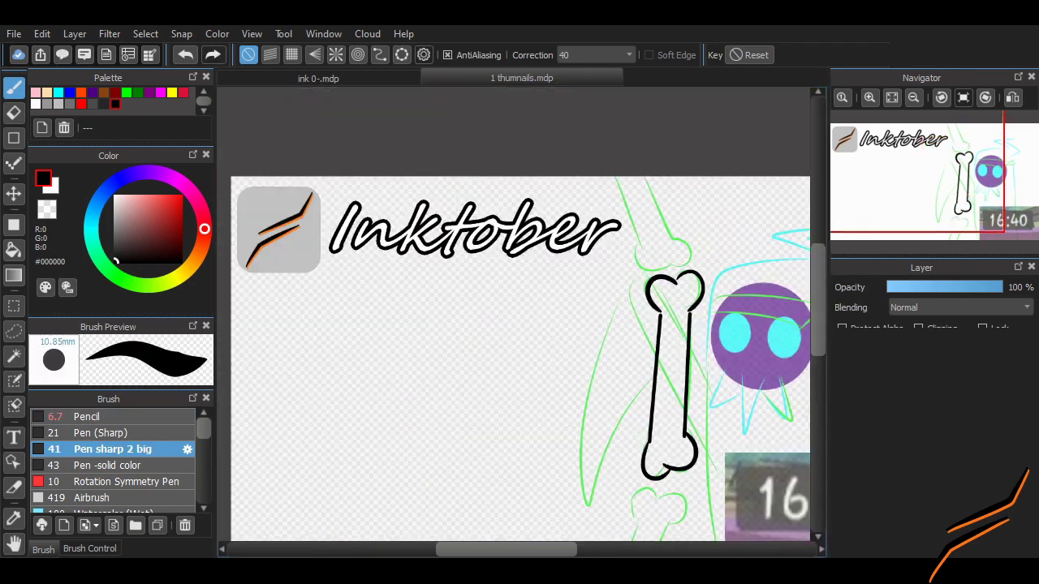
# - Fill the background with magenta (#FF00FF) using the Bucket tool
pyautogui.scroll(2, 617, 331)
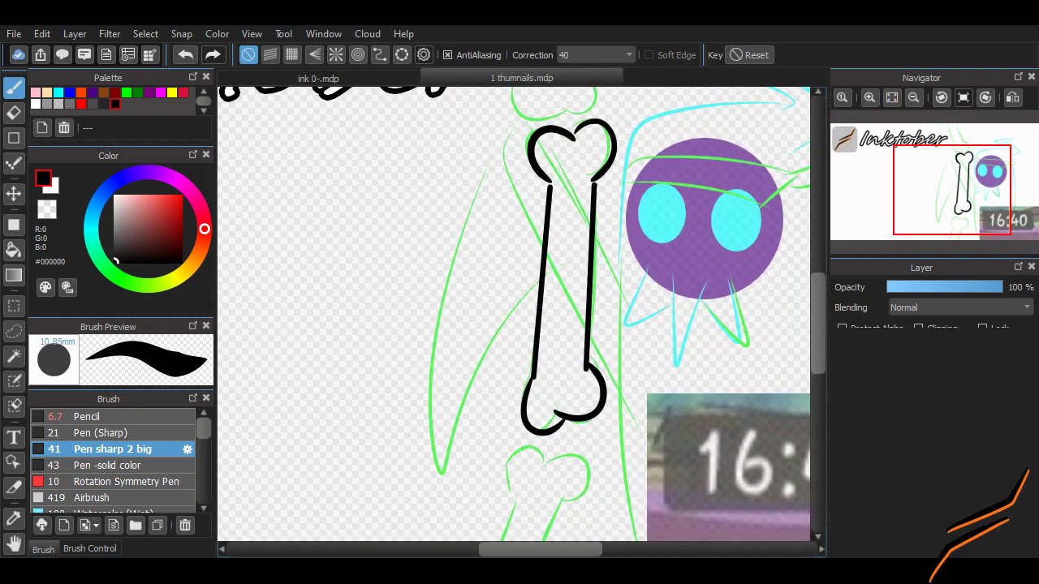
pyautogui.click(14, 250)
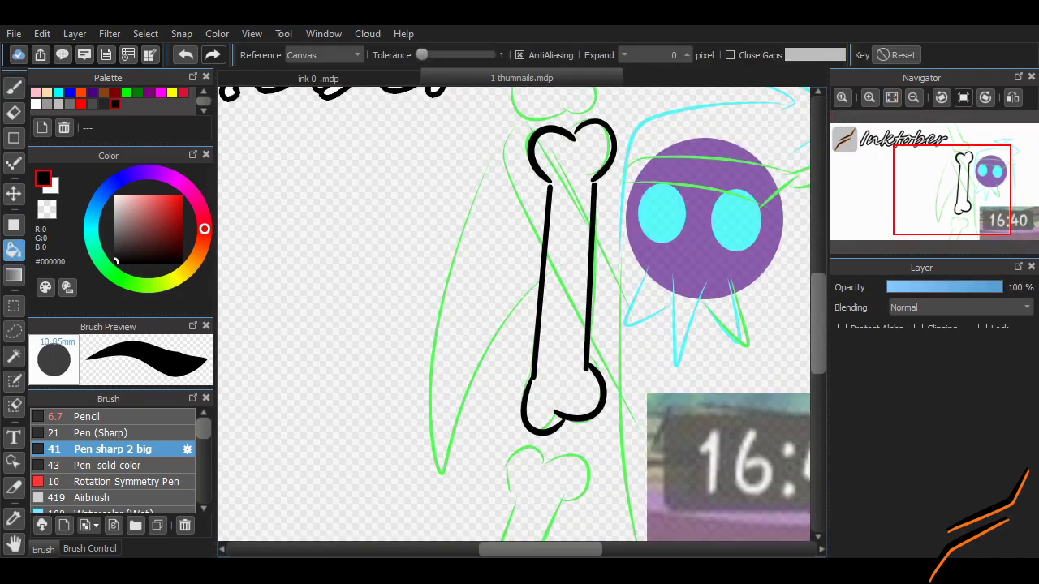
pyautogui.click(161, 92)
pyautogui.scroll(-2, 487, 325)
pyautogui.click(341, 268)
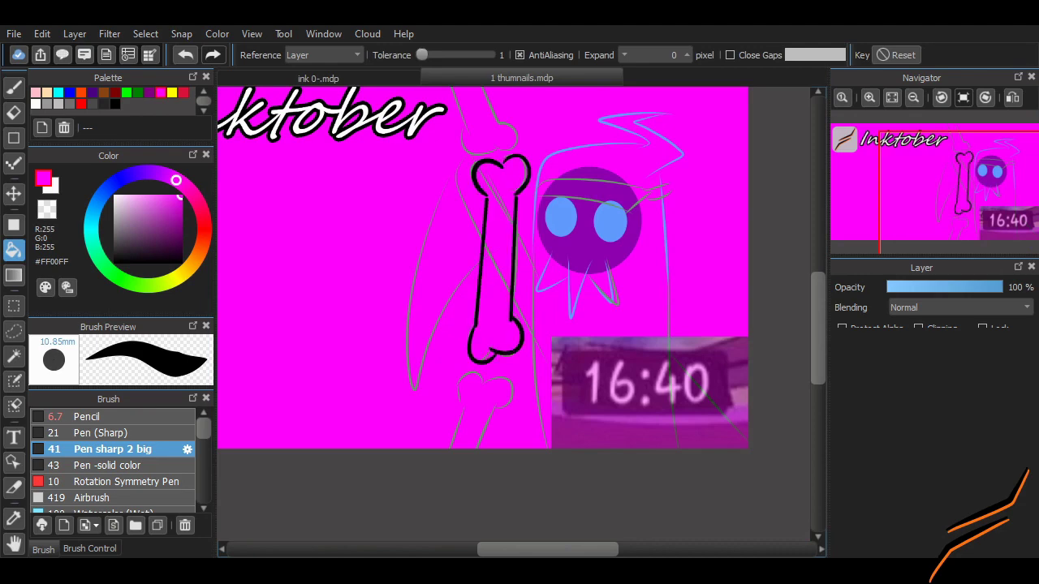
# - Paint the inside of the bone's upper end white with the Pen -solid color brush at size 11.5
pyautogui.press('b')
pyautogui.press('x')
pyautogui.scroll(5, 520, 268)
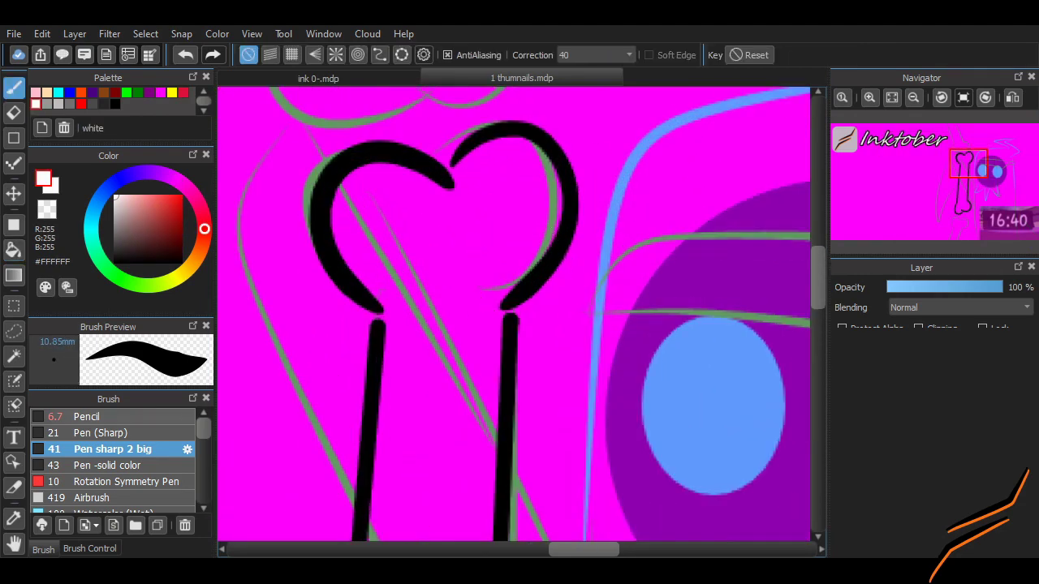
pyautogui.click(106, 466)
pyautogui.click(90, 548)
pyautogui.moveTo(345, 215)
pyautogui.mouseDown()
pyautogui.moveTo(428, 184)
pyautogui.moveTo(445, 195)
pyautogui.moveTo(514, 155)
pyautogui.moveTo(520, 176)
pyautogui.moveTo(494, 151)
pyautogui.moveTo(544, 221)
pyautogui.moveTo(502, 283)
pyautogui.moveTo(518, 242)
pyautogui.moveTo(488, 206)
pyautogui.moveTo(326, 226)
pyautogui.moveTo(347, 211)
pyautogui.moveTo(378, 231)
pyautogui.moveTo(390, 308)
pyautogui.moveTo(406, 272)
pyautogui.moveTo(458, 228)
pyautogui.moveTo(453, 219)
pyautogui.moveTo(502, 248)
pyautogui.moveTo(487, 344)
pyautogui.moveTo(470, 243)
pyautogui.moveTo(427, 285)
pyautogui.moveTo(418, 326)
pyautogui.moveTo(476, 361)
pyautogui.mouseUp()
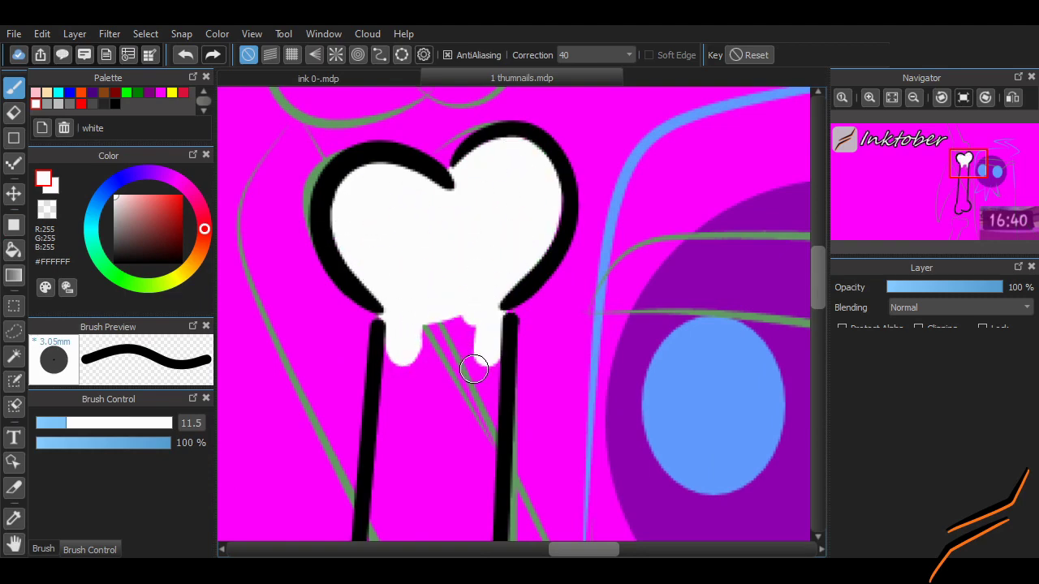
# - Paint the inside of the bone's shaft white down towards its lower end
pyautogui.scroll(-3, 795, 298)
pyautogui.moveTo(475, 146)
pyautogui.mouseDown()
pyautogui.moveTo(478, 253)
pyautogui.moveTo(490, 251)
pyautogui.moveTo(461, 126)
pyautogui.moveTo(410, 197)
pyautogui.moveTo(400, 183)
pyautogui.moveTo(483, 381)
pyautogui.moveTo(375, 283)
pyautogui.moveTo(485, 398)
pyautogui.mouseUp()
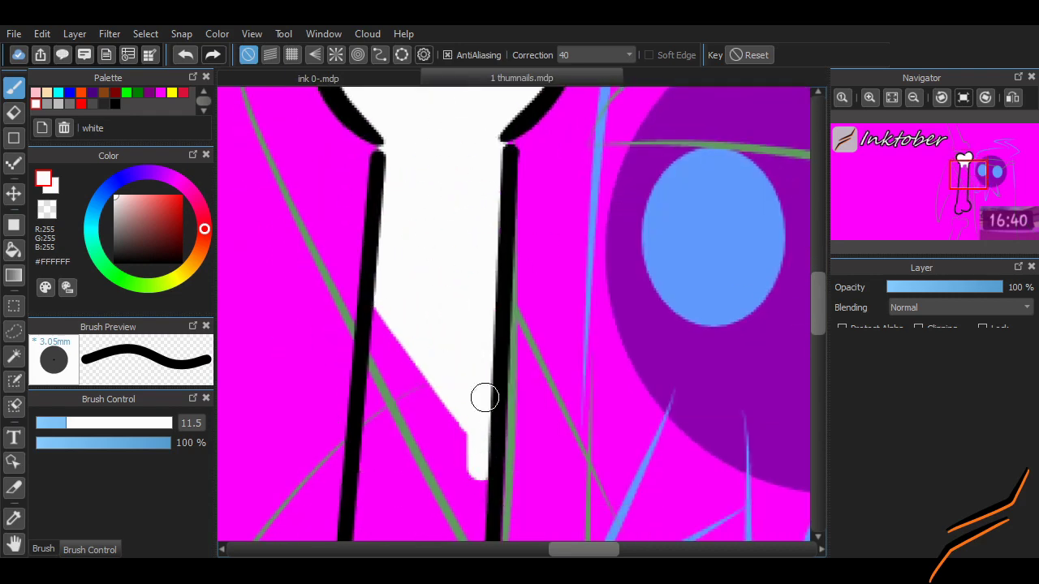
pyautogui.scroll(-3, 802, 305)
pyautogui.scroll(-2, 802, 305)
pyautogui.moveTo(422, 213)
pyautogui.mouseDown()
pyautogui.moveTo(419, 330)
pyautogui.moveTo(443, 260)
pyautogui.moveTo(469, 273)
pyautogui.moveTo(482, 399)
pyautogui.mouseUp()
# - Paint white along the inner edges of the bone's lower lobes and up the lower shaft's side
pyautogui.scroll(-3, 795, 309)
pyautogui.moveTo(495, 333)
pyautogui.mouseDown()
pyautogui.moveTo(501, 286)
pyautogui.moveTo(493, 364)
pyautogui.mouseUp()
pyautogui.moveTo(425, 401)
pyautogui.mouseDown()
pyautogui.moveTo(388, 362)
pyautogui.moveTo(398, 371)
pyautogui.moveTo(404, 317)
pyautogui.mouseUp()
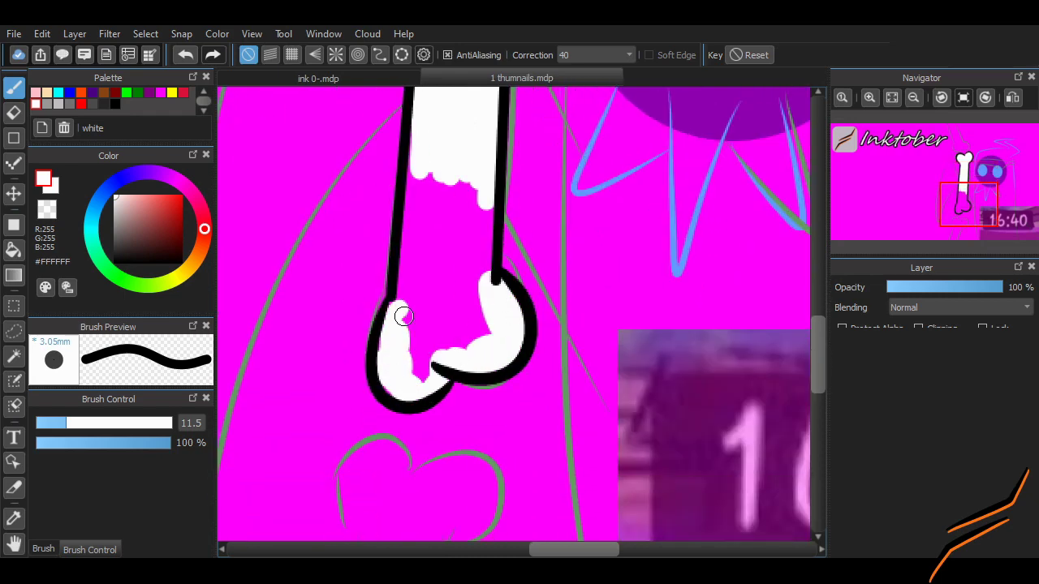
pyautogui.moveTo(395, 376); pyautogui.dragTo(417, 209)
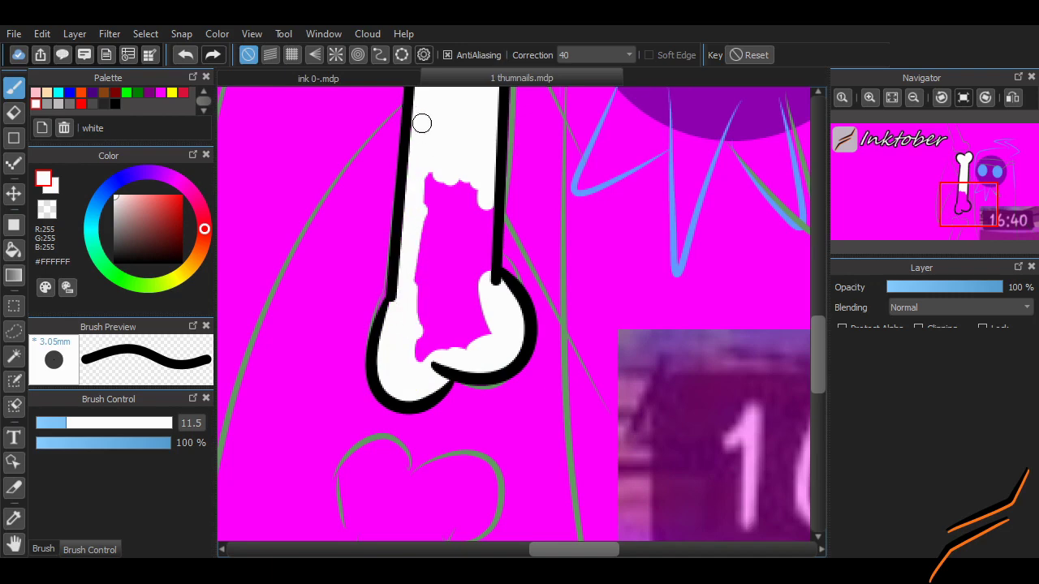
# - Enlarge the brush to 29 and paint the remaining gaps in the bone's lower part white
pyautogui.press(']')
pyautogui.press(']')
pyautogui.press(']')
pyautogui.moveTo(455, 367)
pyautogui.mouseDown()
pyautogui.moveTo(430, 353)
pyautogui.moveTo(471, 186)
pyautogui.moveTo(436, 321)
pyautogui.mouseUp()
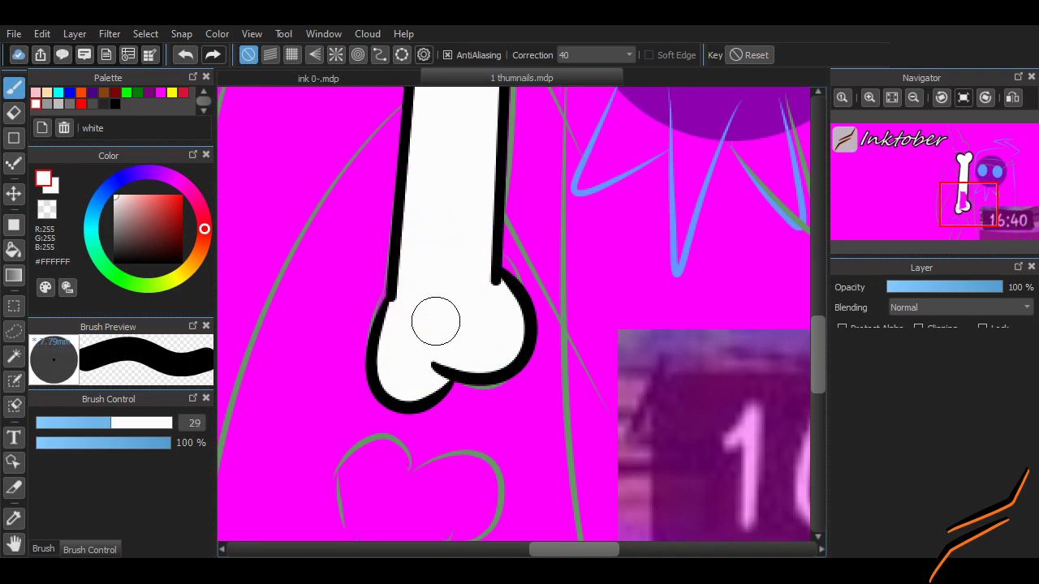
pyautogui.click(43, 549)
pyautogui.scroll(-3, 712, 270)
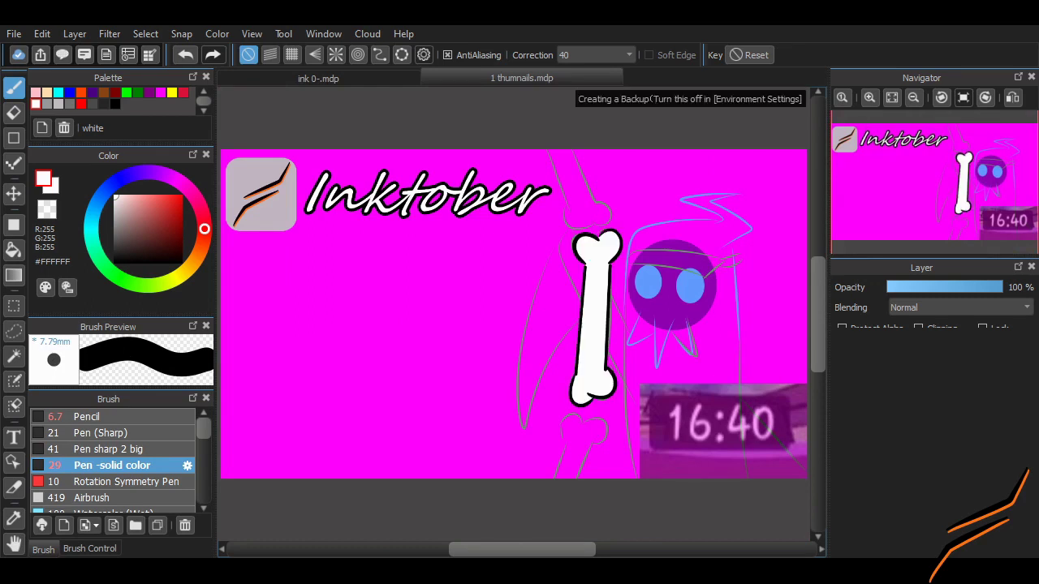
# - Duplicate the finished bone and place the copy tilted above it, following the upper bone sketch
pyautogui.hscroll(2, 595, 475)
pyautogui.hotkey('ctrl', 'c')
pyautogui.hotkey('ctrl', 'v')
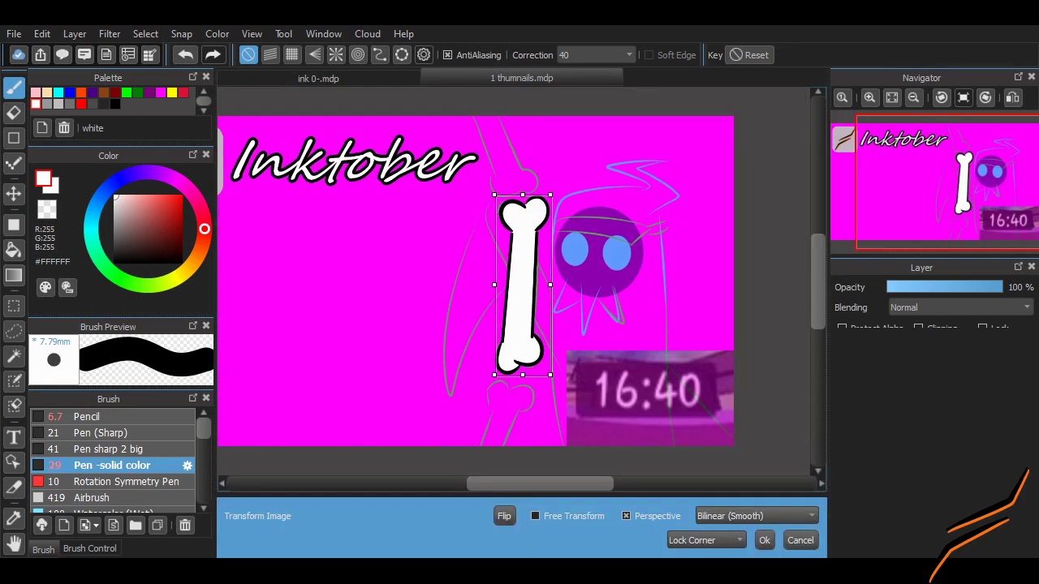
pyautogui.moveTo(520, 308); pyautogui.dragTo(491, 150)
pyautogui.press('Return')
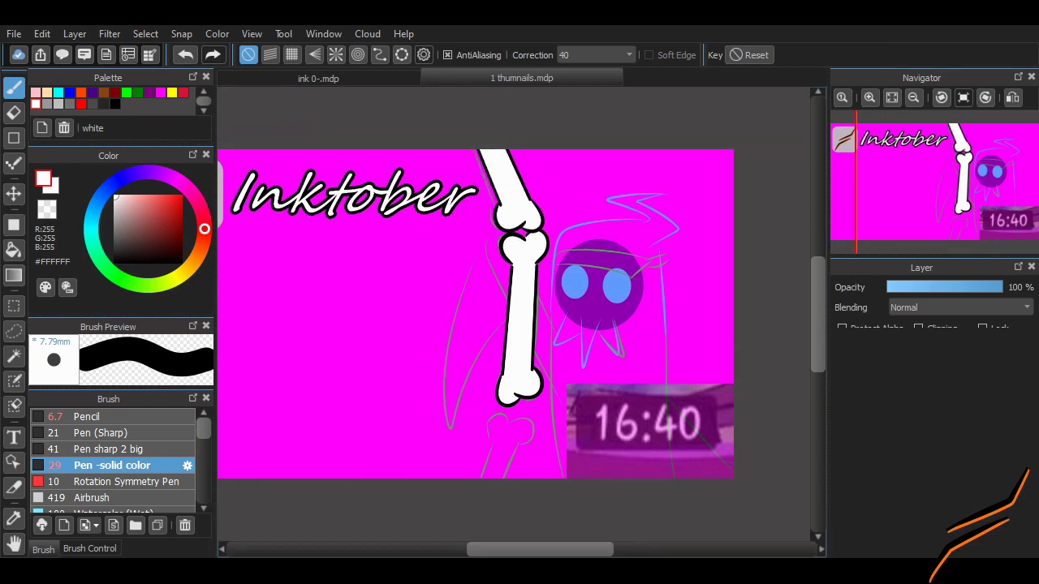
# - Duplicate the bone again and place the copy tilted below it, running off the canvas's lower edge
pyautogui.hotkey('ctrl', 'c')
pyautogui.hotkey('ctrl', 'v')
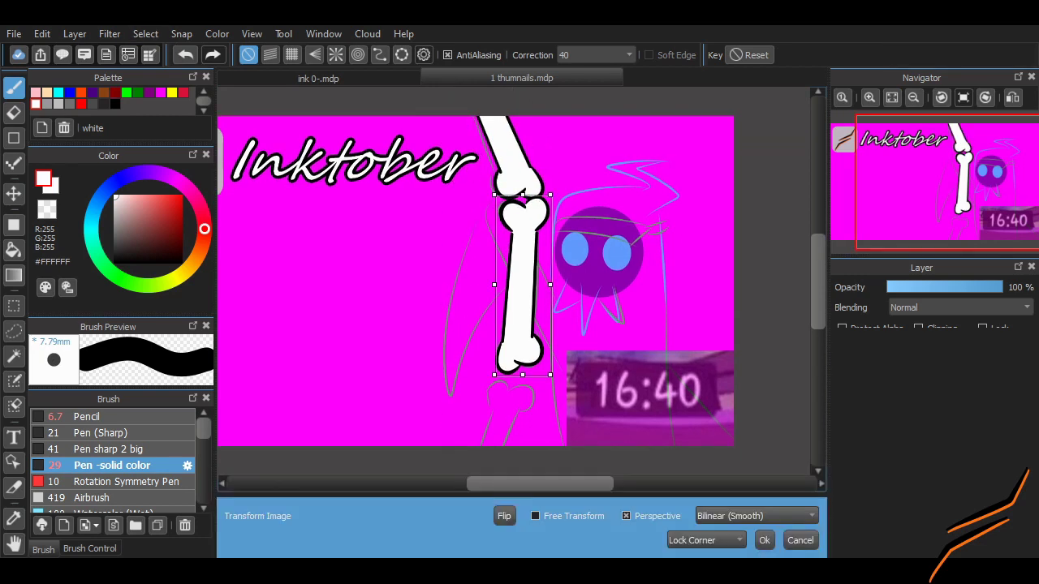
pyautogui.moveTo(523, 284); pyautogui.dragTo(528, 483)
pyautogui.click(764, 540)
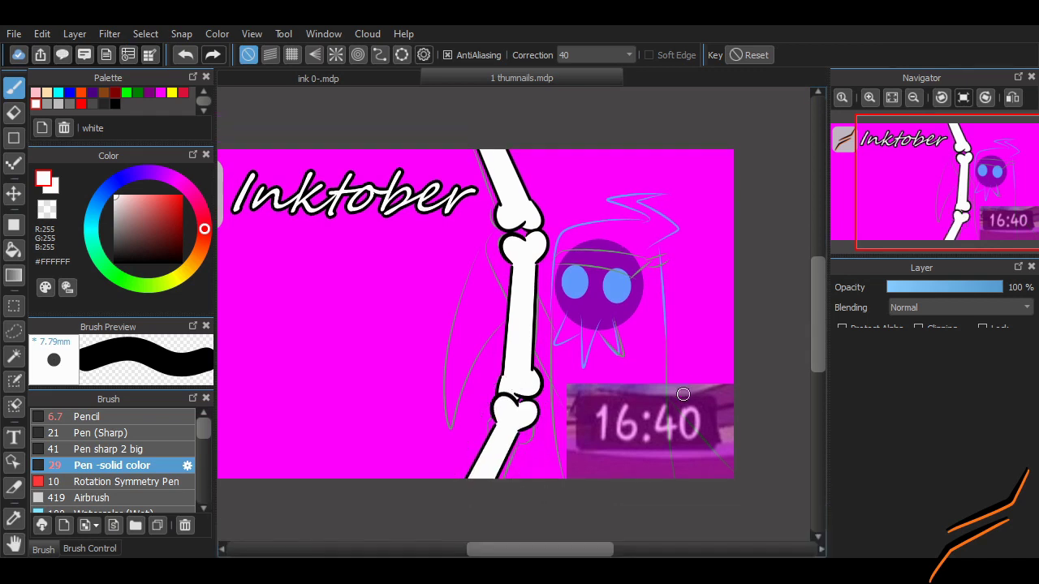
# - Show the character's line art again over the bone divider
pyautogui.press('v')
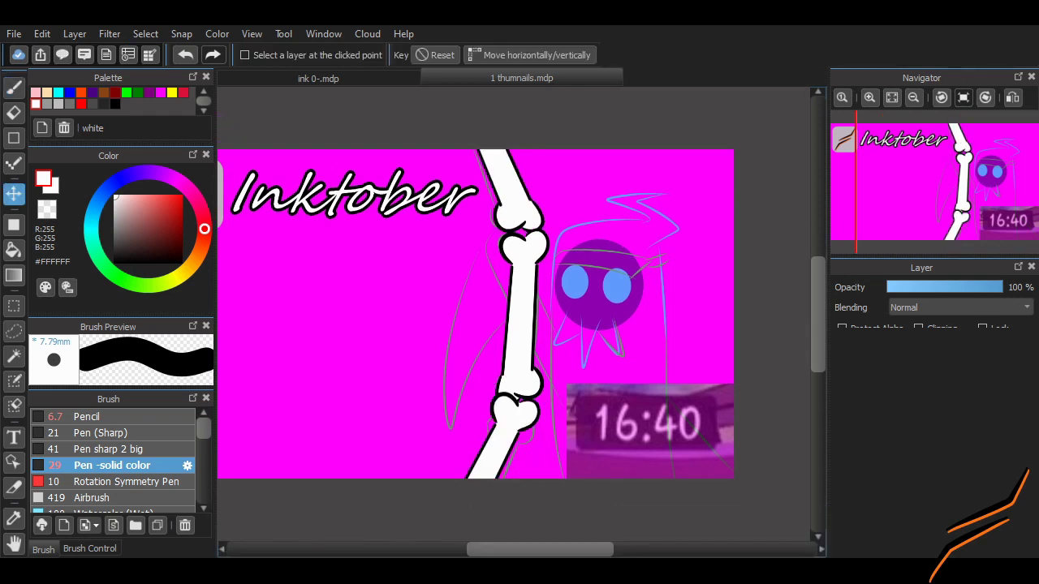
pyautogui.hotkey('ctrl', 'z')
pyautogui.hotkey('ctrl', 'y')
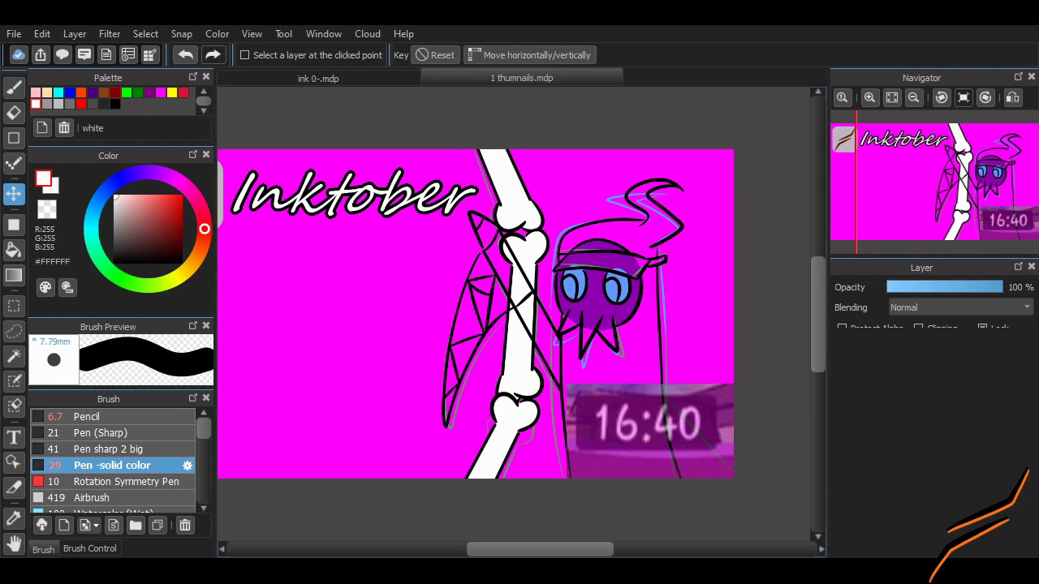
# - Try an orange (#FF4500) fill behind the character's line art
pyautogui.click(81, 91)
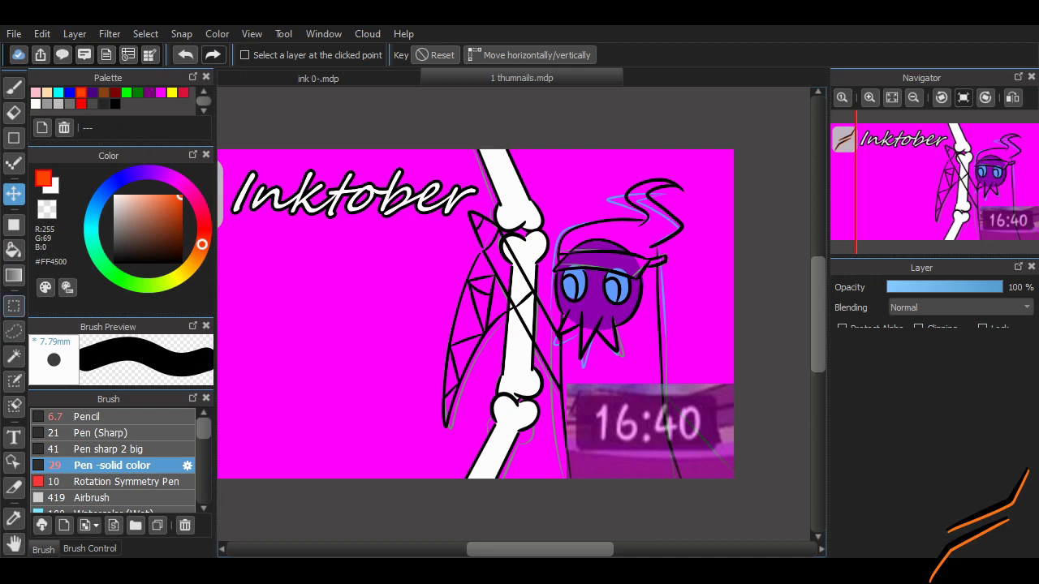
pyautogui.press('g')
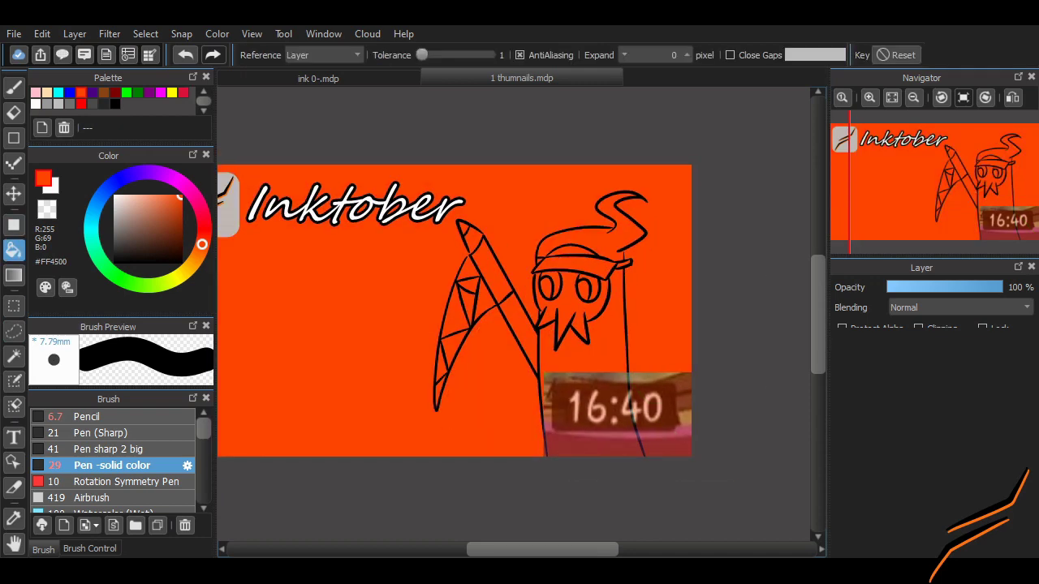
pyautogui.hscroll(-2, 454, 311)
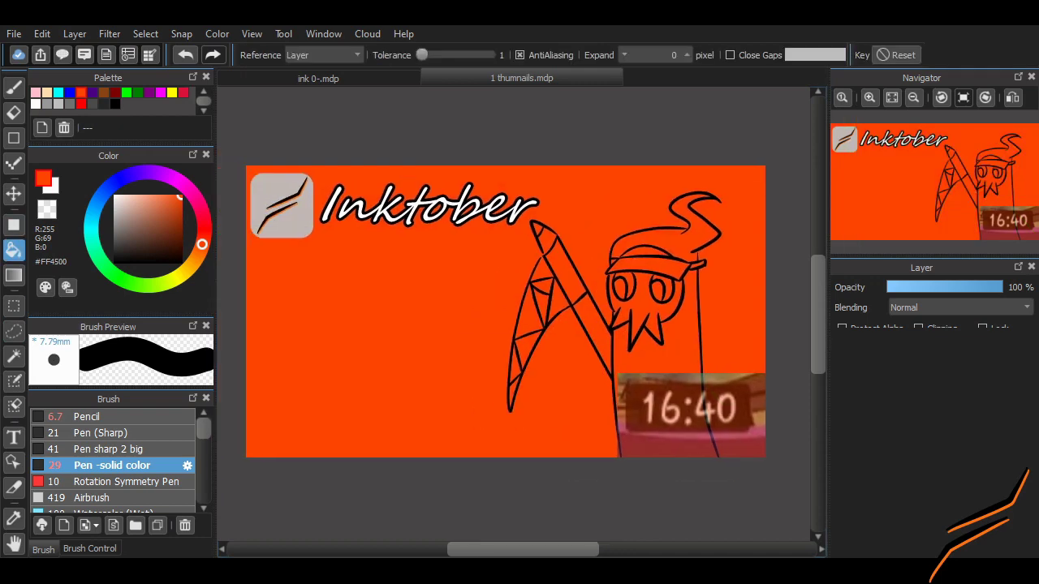
pyautogui.scroll(2, 503, 280)
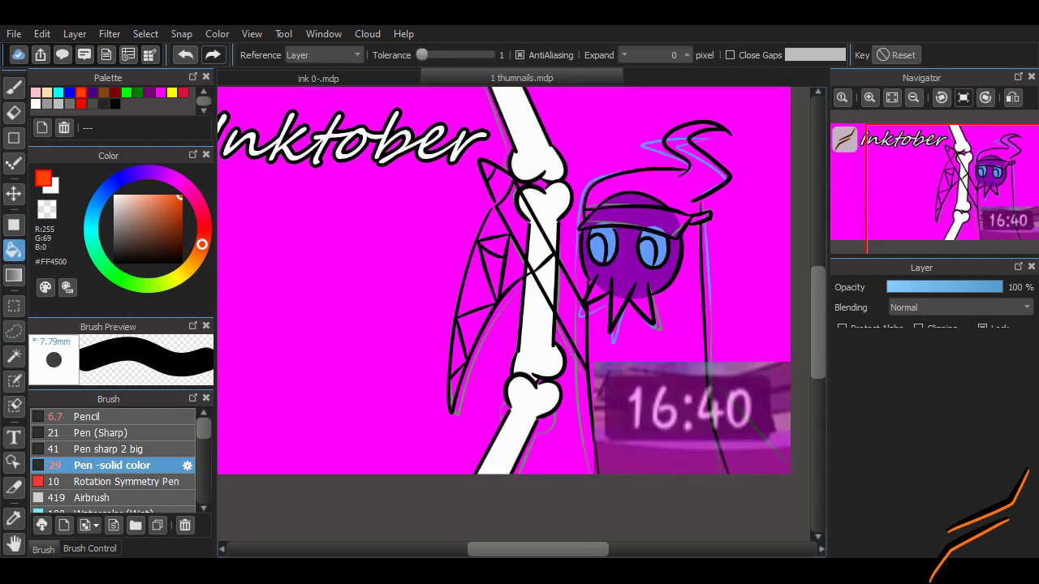
# - Select the background area on the character's side of the bone divider and fill it with orange (#FF4500)
pyautogui.press('w')
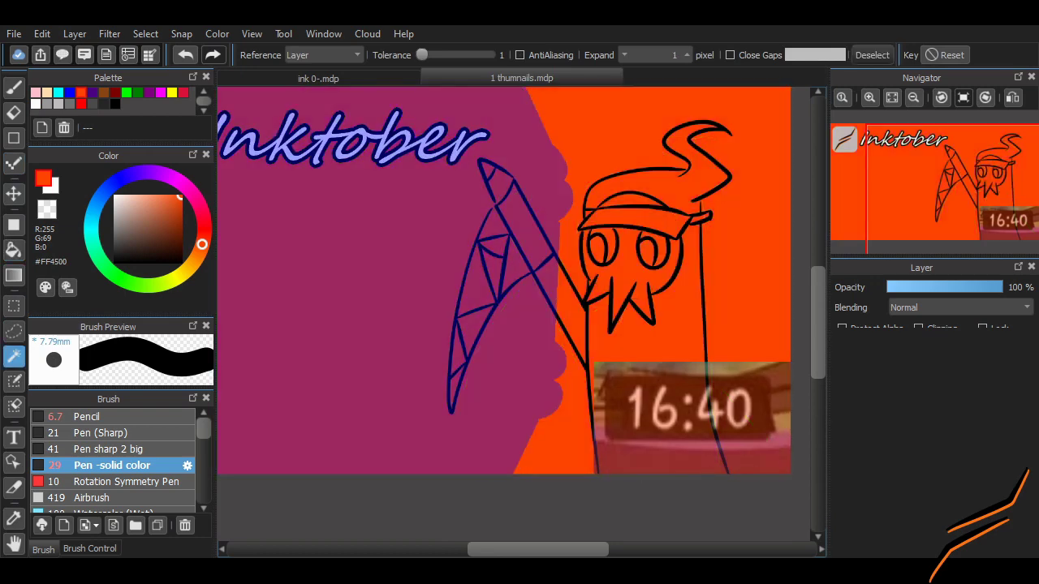
pyautogui.press('m')
pyautogui.press('v')
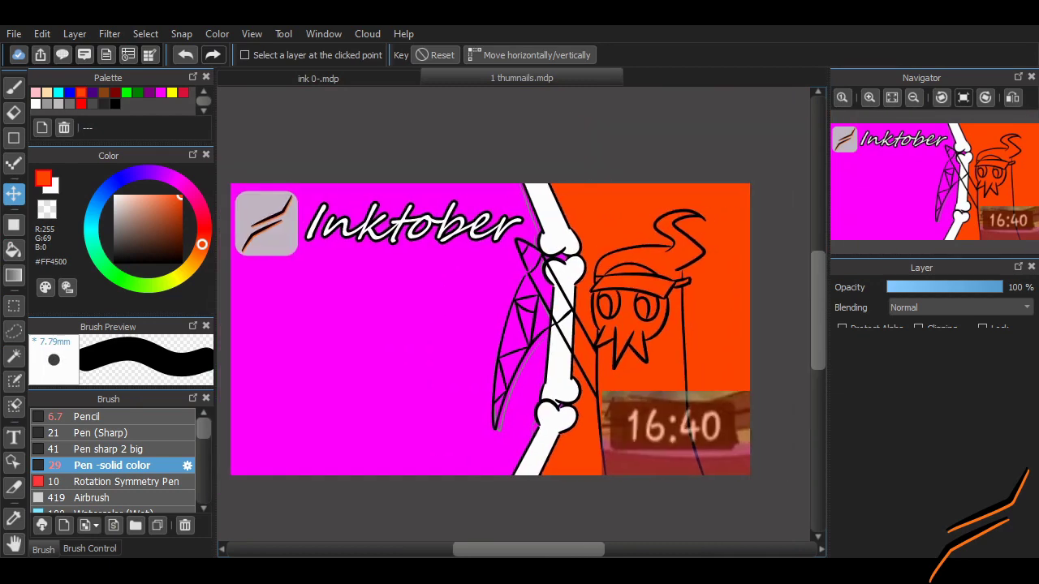
pyautogui.hotkey('ctrl', '+')
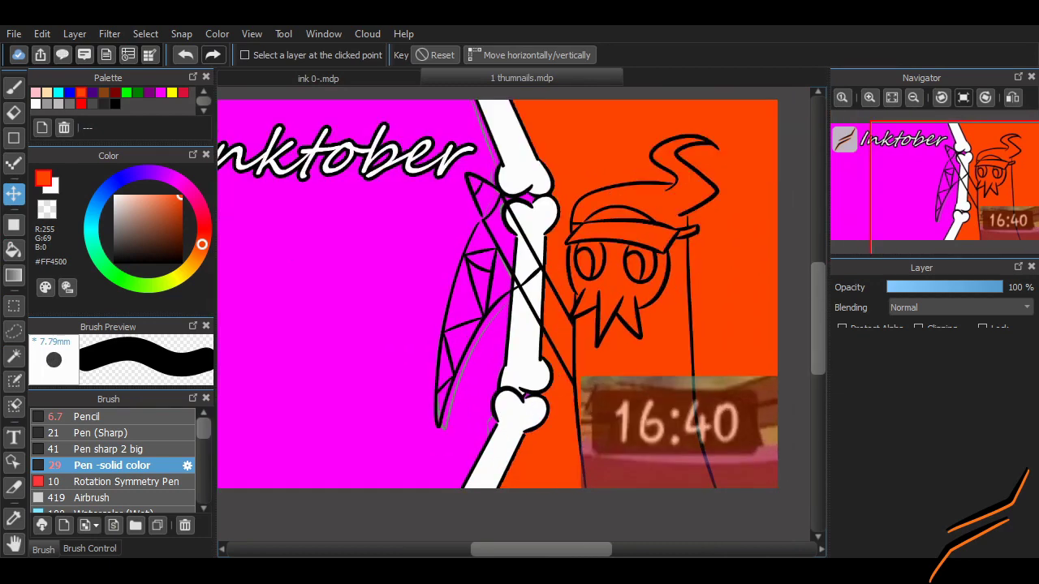
# - Hide the 16:40 reference image and start painting dark grey (#262626) under the line art around the character's lower face
pyautogui.press('b')
pyautogui.hotkey('ctrl', '-')
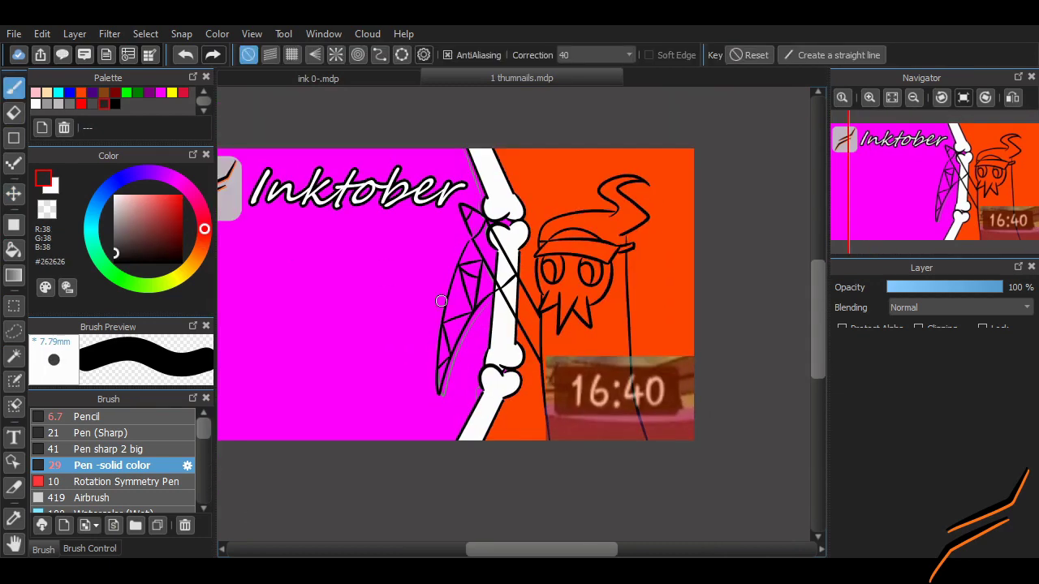
pyautogui.hotkey('ctrl', '+')
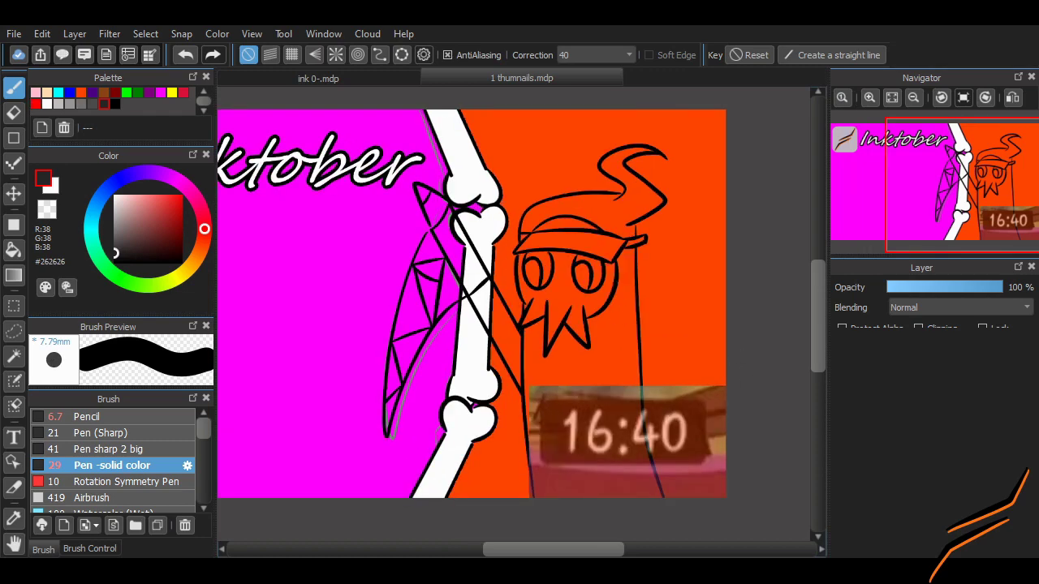
pyautogui.hotkey('ctrl', 'z')
pyautogui.hotkey('ctrl', 'y')
pyautogui.scroll(2, 544, 310)
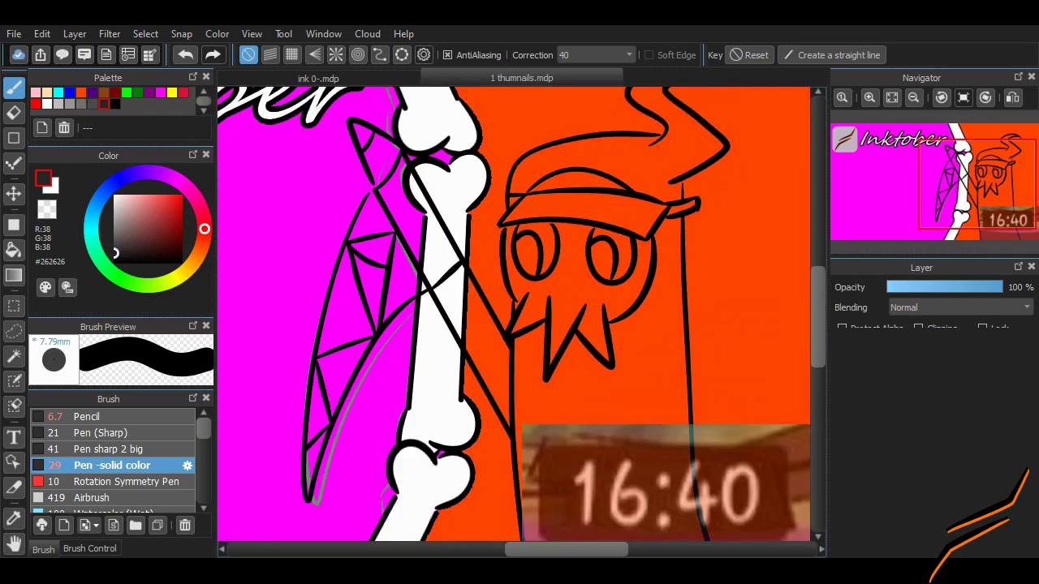
pyautogui.moveTo(546, 289)
pyautogui.mouseDown()
pyautogui.moveTo(593, 323)
pyautogui.moveTo(574, 345)
pyautogui.mouseUp()
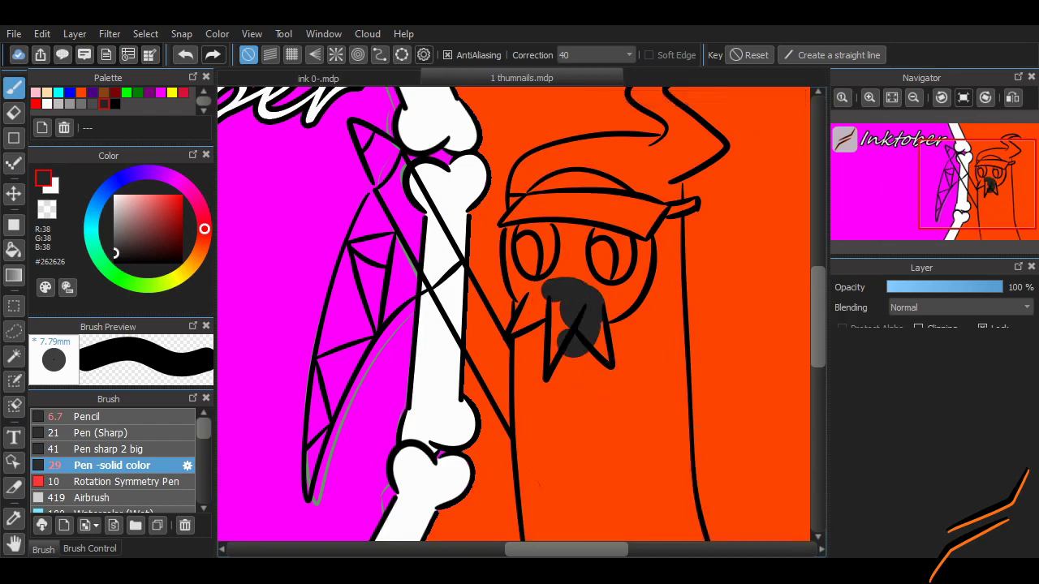
# - Paint dark grey along the arm, the side of the face nearest the bone, and the robe's far shoulder
pyautogui.scroll(1, 549, 244)
pyautogui.moveTo(550, 244)
pyautogui.mouseDown()
pyautogui.moveTo(520, 208)
pyautogui.moveTo(527, 156)
pyautogui.moveTo(550, 272)
pyautogui.moveTo(526, 268)
pyautogui.moveTo(539, 385)
pyautogui.moveTo(531, 343)
pyautogui.moveTo(532, 376)
pyautogui.mouseUp()
pyautogui.moveTo(408, 233)
pyautogui.mouseDown()
pyautogui.moveTo(477, 353)
pyautogui.moveTo(415, 232)
pyautogui.moveTo(542, 499)
pyautogui.moveTo(427, 324)
pyautogui.moveTo(395, 238)
pyautogui.mouseUp()
pyautogui.hotkey('ctrl', 'z')
pyautogui.scroll(-2, 802, 306)
pyautogui.moveTo(738, 251)
pyautogui.mouseDown()
pyautogui.moveTo(744, 275)
pyautogui.moveTo(744, 233)
pyautogui.moveTo(747, 310)
pyautogui.moveTo(738, 341)
pyautogui.mouseUp()
pyautogui.scroll(2, 794, 326)
pyautogui.scroll(1, 794, 327)
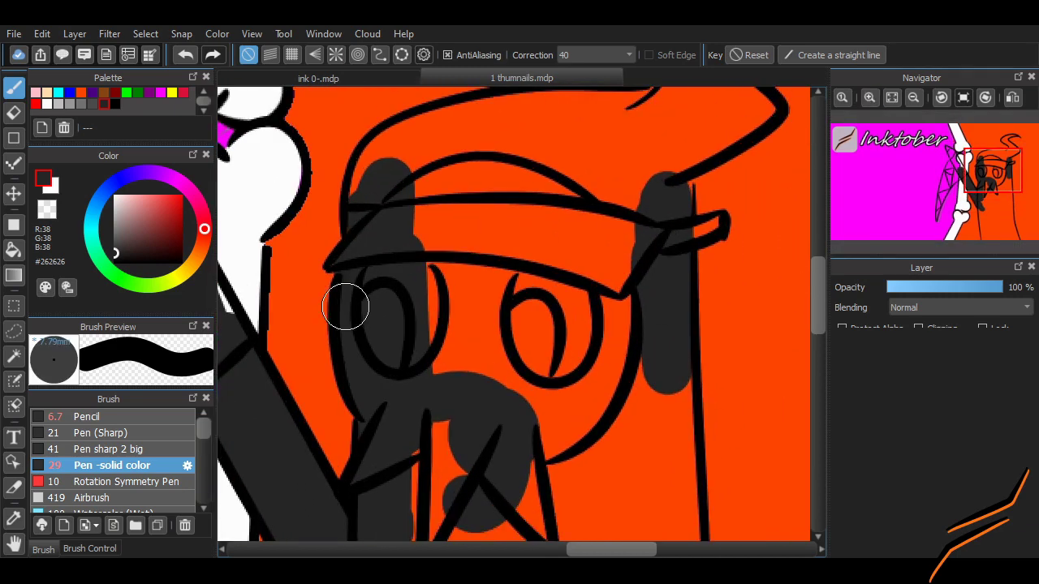
# - Erase the outer end of the headband's knot and redraw it shorter in black with Pen sharp 2 big
pyautogui.click(112, 448)
pyautogui.press('e')
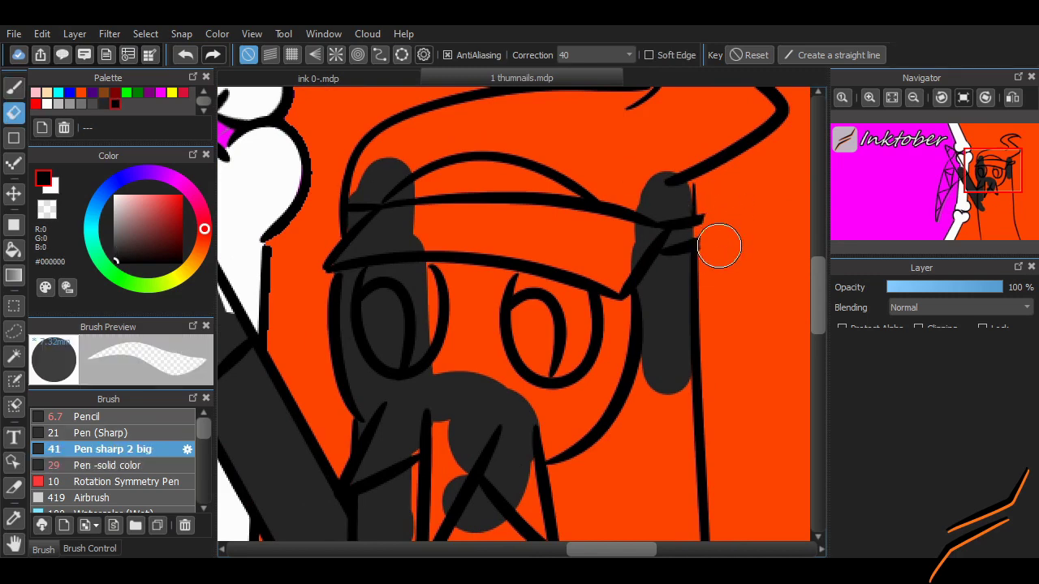
pyautogui.press('b')
pyautogui.moveTo(703, 216); pyautogui.dragTo(703, 251)
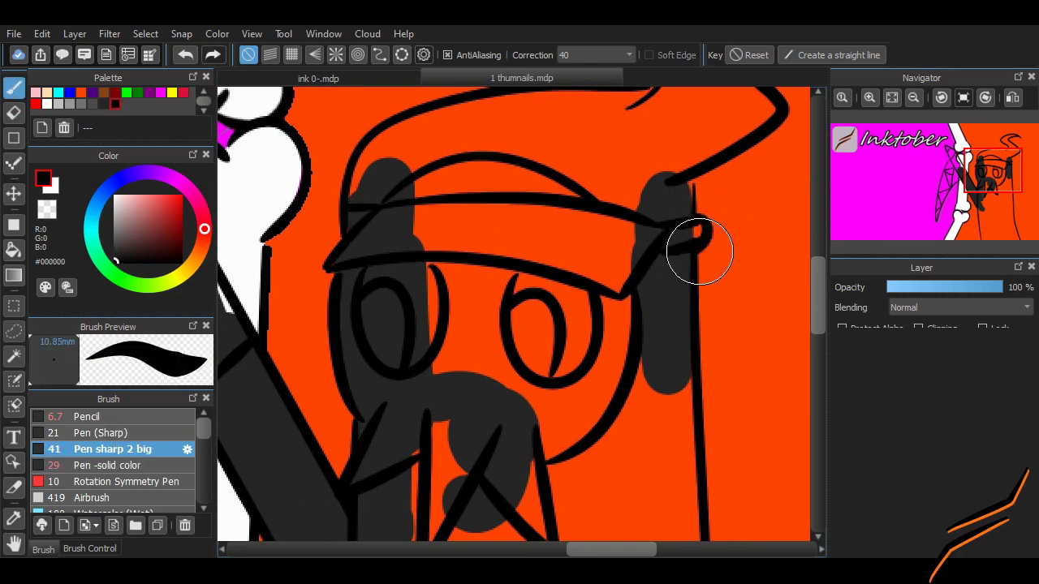
# - Fill the hood with dark grey (#262626) using Pen -solid color, up to the base of its curled tip
pyautogui.keyDown('alt'); pyautogui.click(664, 309); pyautogui.keyUp('alt')
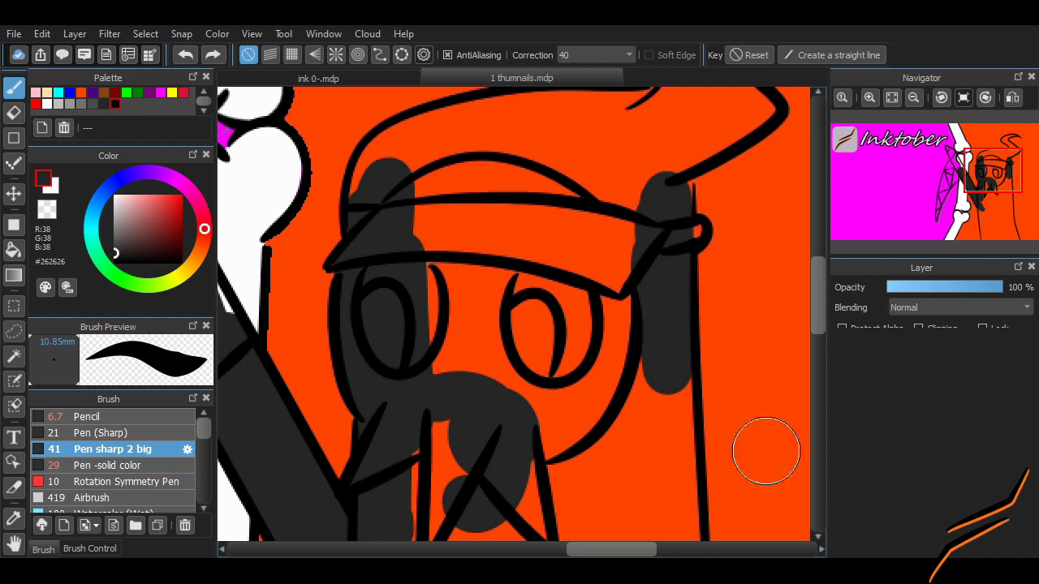
pyautogui.click(112, 465)
pyautogui.moveTo(682, 241)
pyautogui.mouseDown()
pyautogui.moveTo(666, 211)
pyautogui.moveTo(669, 156)
pyautogui.moveTo(731, 138)
pyautogui.mouseUp()
pyautogui.scroll(2, 793, 238)
pyautogui.moveTo(674, 174)
pyautogui.mouseDown()
pyautogui.moveTo(719, 199)
pyautogui.moveTo(622, 232)
pyautogui.moveTo(657, 234)
pyautogui.mouseUp()
pyautogui.moveTo(378, 304)
pyautogui.mouseDown()
pyautogui.moveTo(419, 260)
pyautogui.moveTo(531, 227)
pyautogui.moveTo(603, 283)
pyautogui.moveTo(479, 305)
pyautogui.moveTo(619, 382)
pyautogui.moveTo(625, 479)
pyautogui.mouseUp()
# - Paint dark grey down the inside of the robe's outer edge and across its lower part
pyautogui.scroll(-5, 625, 479)
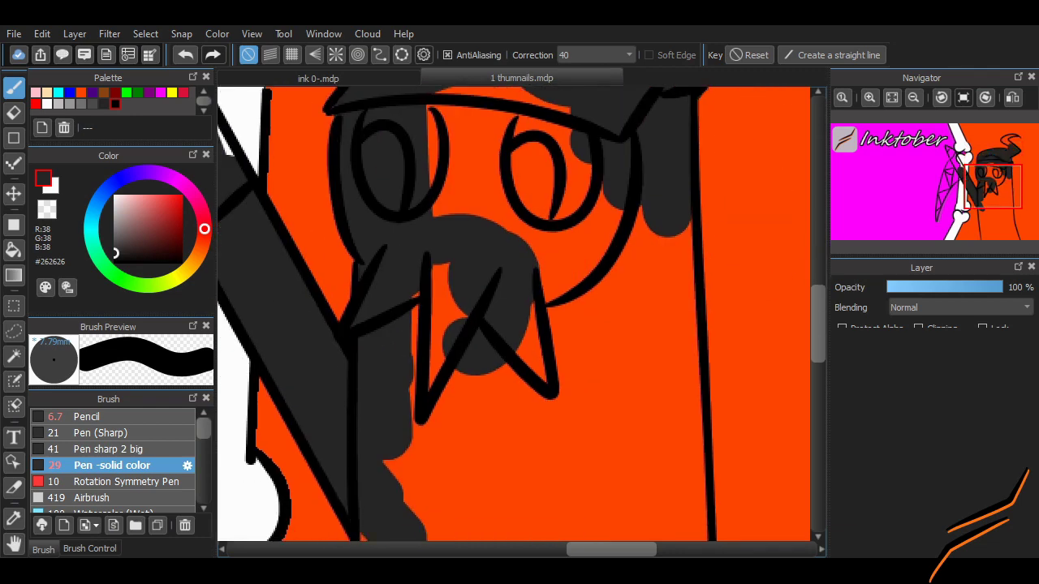
pyautogui.moveTo(653, 366)
pyautogui.mouseDown()
pyautogui.moveTo(665, 209)
pyautogui.moveTo(686, 475)
pyautogui.mouseUp()
pyautogui.scroll(-5, 686, 475)
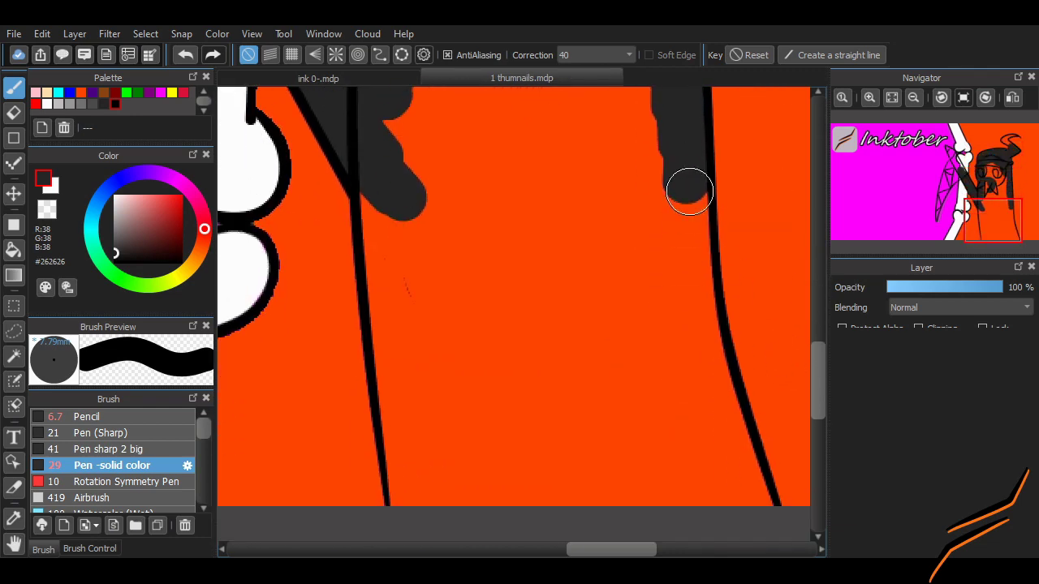
pyautogui.moveTo(690, 184)
pyautogui.mouseDown()
pyautogui.moveTo(699, 355)
pyautogui.moveTo(756, 519)
pyautogui.moveTo(677, 529)
pyautogui.moveTo(443, 491)
pyautogui.moveTo(401, 410)
pyautogui.moveTo(380, 200)
pyautogui.moveTo(406, 405)
pyautogui.moveTo(440, 437)
pyautogui.moveTo(662, 492)
pyautogui.moveTo(429, 331)
pyautogui.moveTo(584, 427)
pyautogui.moveTo(621, 436)
pyautogui.moveTo(553, 399)
pyautogui.moveTo(647, 363)
pyautogui.moveTo(602, 290)
pyautogui.mouseUp()
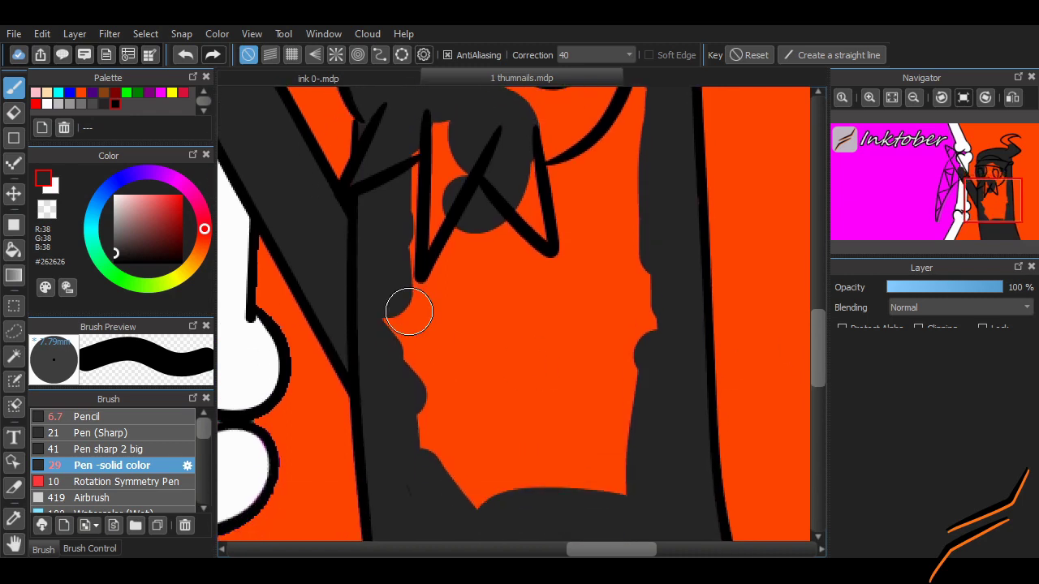
# - Fill the remaining gaps in the robe's centre and across the face with dark grey
pyautogui.moveTo(406, 308)
pyautogui.mouseDown()
pyautogui.moveTo(580, 495)
pyautogui.moveTo(517, 191)
pyautogui.mouseUp()
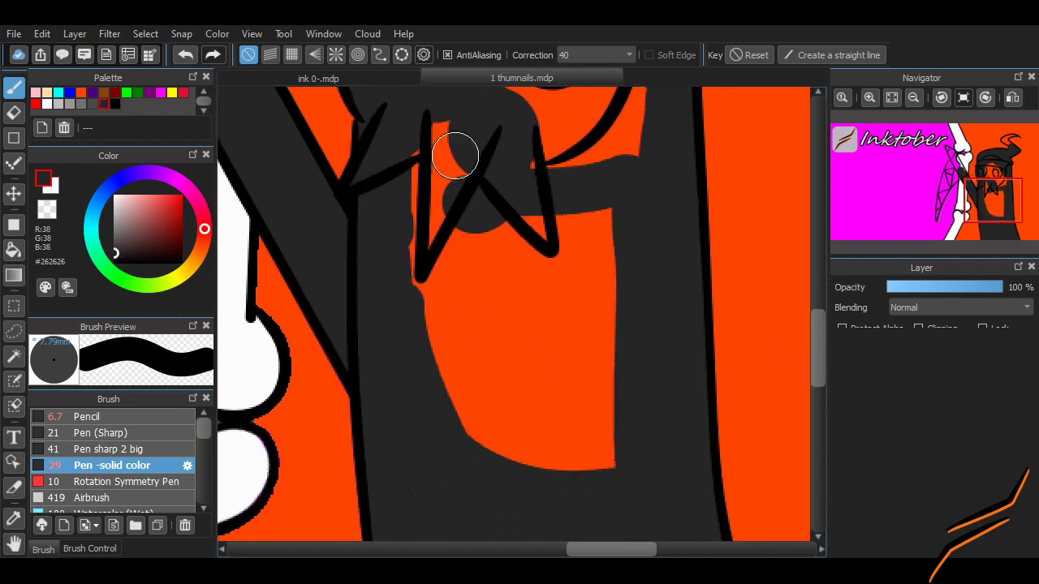
pyautogui.moveTo(455, 155)
pyautogui.mouseDown()
pyautogui.moveTo(429, 199)
pyautogui.moveTo(478, 429)
pyautogui.moveTo(609, 307)
pyautogui.moveTo(442, 240)
pyautogui.moveTo(605, 164)
pyautogui.moveTo(458, 278)
pyautogui.moveTo(572, 326)
pyautogui.moveTo(567, 413)
pyautogui.moveTo(536, 293)
pyautogui.mouseUp()
pyautogui.scroll(3, 795, 324)
pyautogui.moveTo(454, 235)
pyautogui.mouseDown()
pyautogui.moveTo(436, 214)
pyautogui.moveTo(610, 343)
pyautogui.moveTo(442, 289)
pyautogui.moveTo(573, 346)
pyautogui.mouseUp()
# - Paint the scythe's pencil shaft and upper blade dark grey, and erase the paint outside their outlines
pyautogui.scroll(2, 573, 346)
pyautogui.hscroll(-5, 631, 354)
pyautogui.scroll(1, 497, 335)
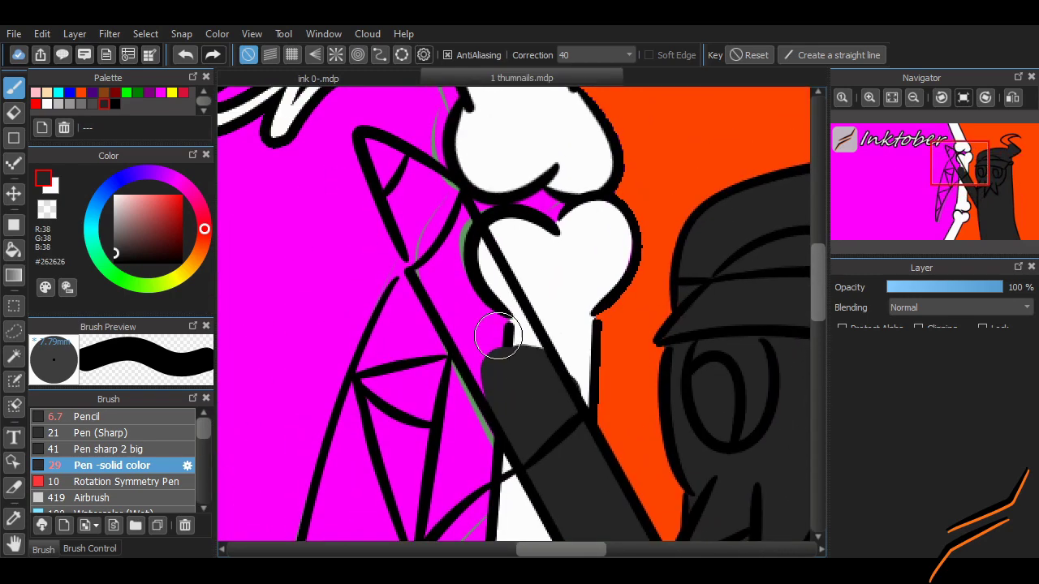
pyautogui.moveTo(498, 335)
pyautogui.mouseDown()
pyautogui.moveTo(540, 397)
pyautogui.moveTo(436, 203)
pyautogui.moveTo(378, 156)
pyautogui.moveTo(439, 282)
pyautogui.mouseUp()
pyautogui.moveTo(390, 323)
pyautogui.mouseDown()
pyautogui.moveTo(429, 272)
pyautogui.moveTo(360, 421)
pyautogui.moveTo(436, 496)
pyautogui.moveTo(461, 469)
pyautogui.moveTo(475, 396)
pyautogui.mouseUp()
pyautogui.press('e')
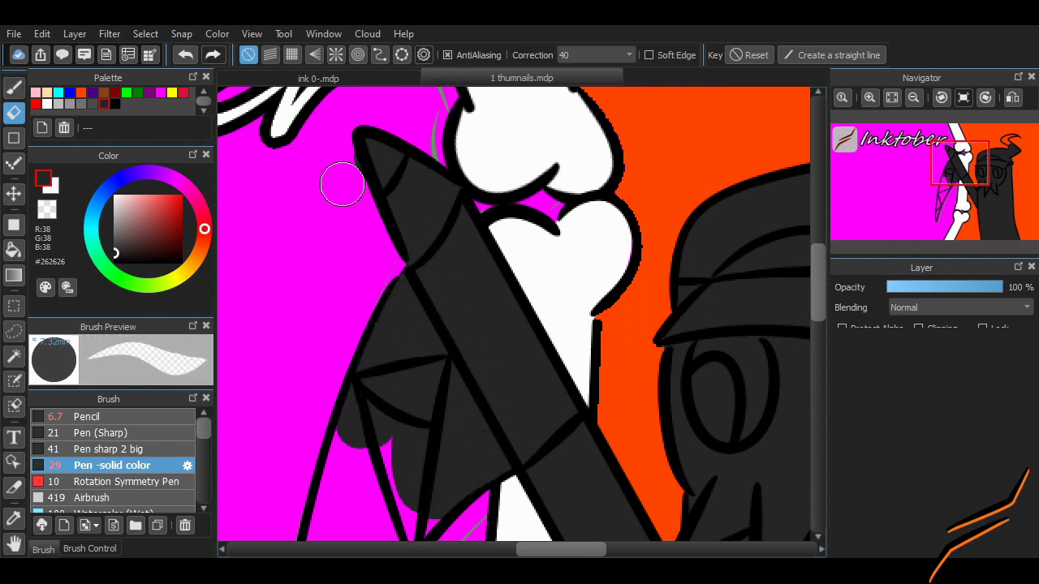
# - Paint the rest of the scythe blade dark grey down to its point, and erase the spill outside the outline
pyautogui.hscroll(-3, 514, 321)
pyautogui.scroll(-5, 514, 322)
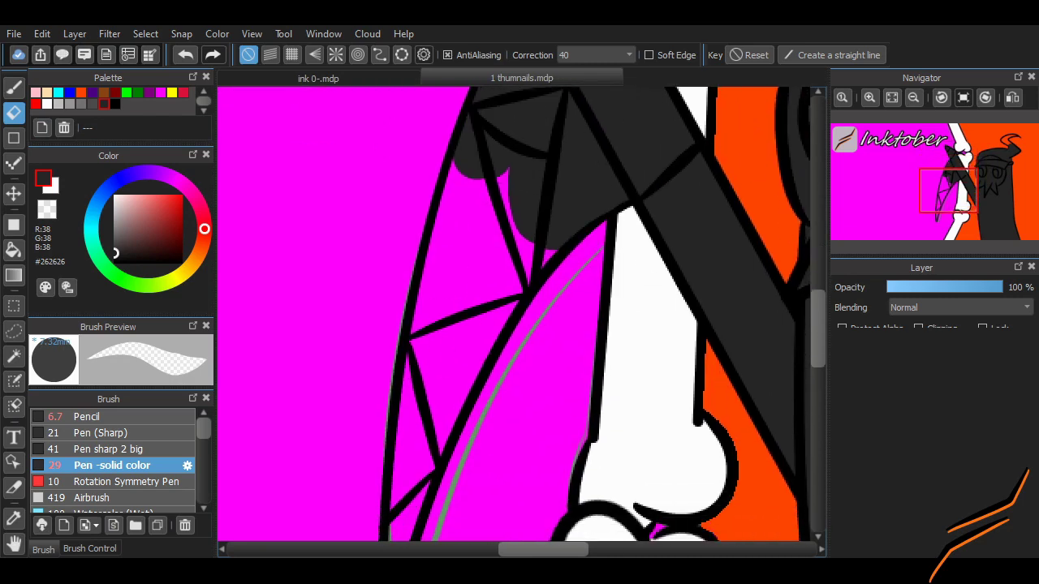
pyautogui.press('b')
pyautogui.moveTo(544, 220)
pyautogui.mouseDown()
pyautogui.moveTo(463, 349)
pyautogui.moveTo(483, 162)
pyautogui.moveTo(429, 379)
pyautogui.mouseUp()
pyautogui.scroll(-5, 429, 380)
pyautogui.moveTo(442, 260)
pyautogui.mouseDown()
pyautogui.moveTo(410, 388)
pyautogui.moveTo(408, 292)
pyautogui.moveTo(412, 363)
pyautogui.moveTo(378, 479)
pyautogui.mouseUp()
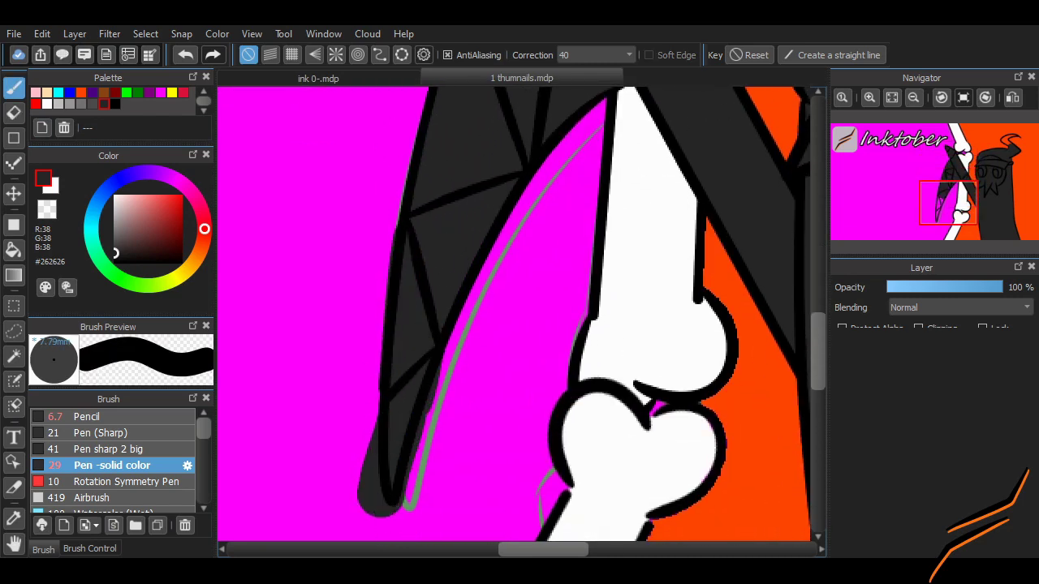
pyautogui.press('e')
pyautogui.moveTo(446, 341); pyautogui.dragTo(418, 435)
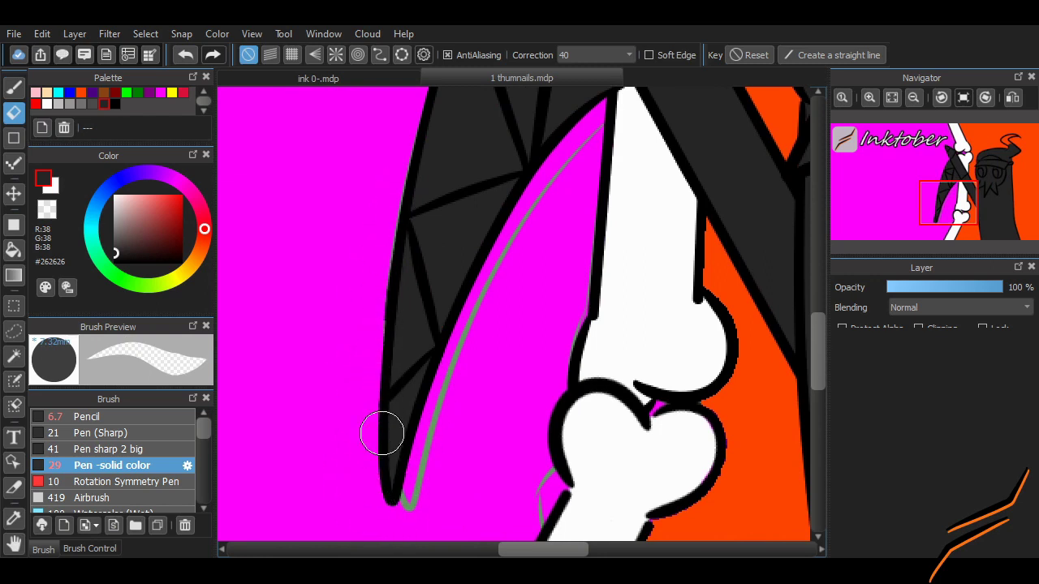
# - Fill the hood's curled tip with dark grey using a brush size of 7.5
pyautogui.scroll(-3, 348, 467)
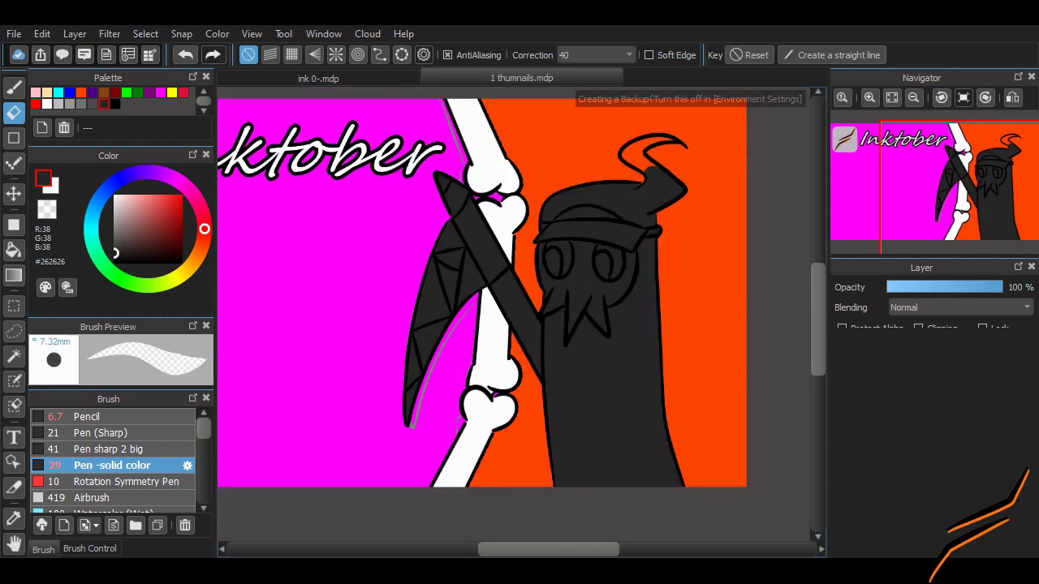
pyautogui.scroll(5, 626, 151)
pyautogui.click(89, 549)
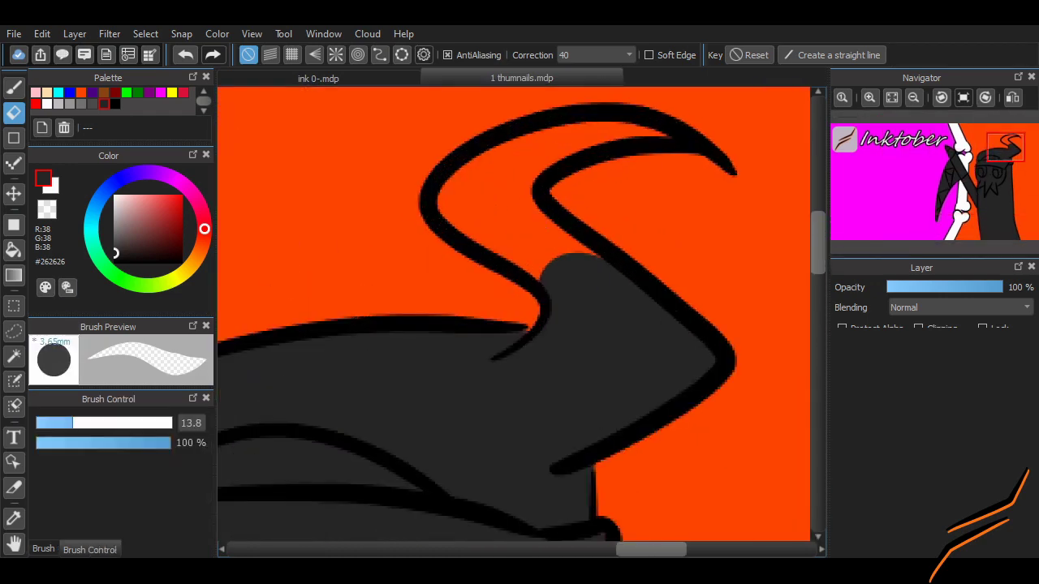
pyautogui.press('b')
pyautogui.moveTo(591, 130); pyautogui.dragTo(499, 213)
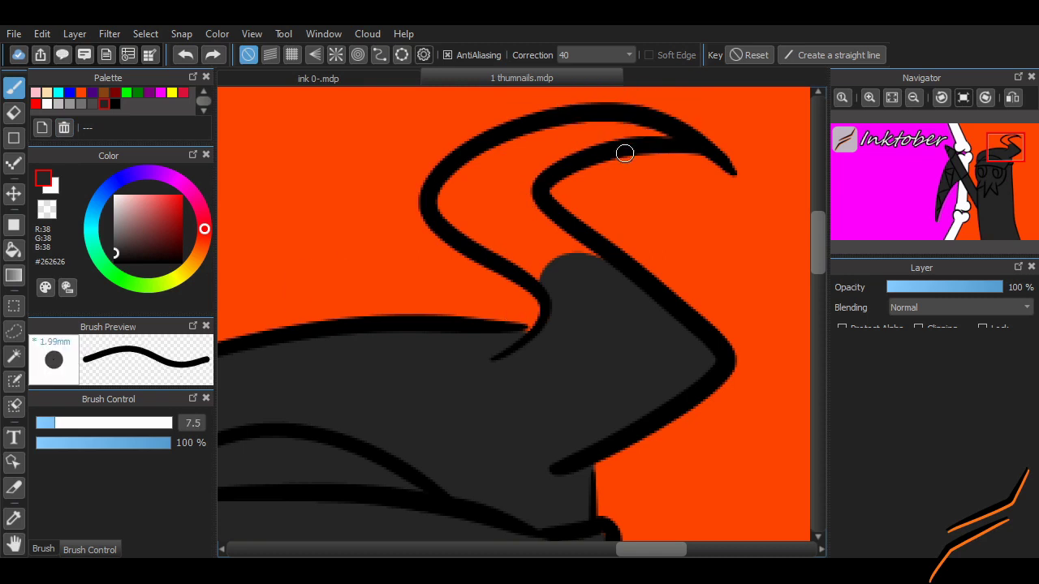
pyautogui.moveTo(610, 126)
pyautogui.mouseDown()
pyautogui.moveTo(569, 149)
pyautogui.moveTo(597, 262)
pyautogui.moveTo(604, 147)
pyautogui.mouseUp()
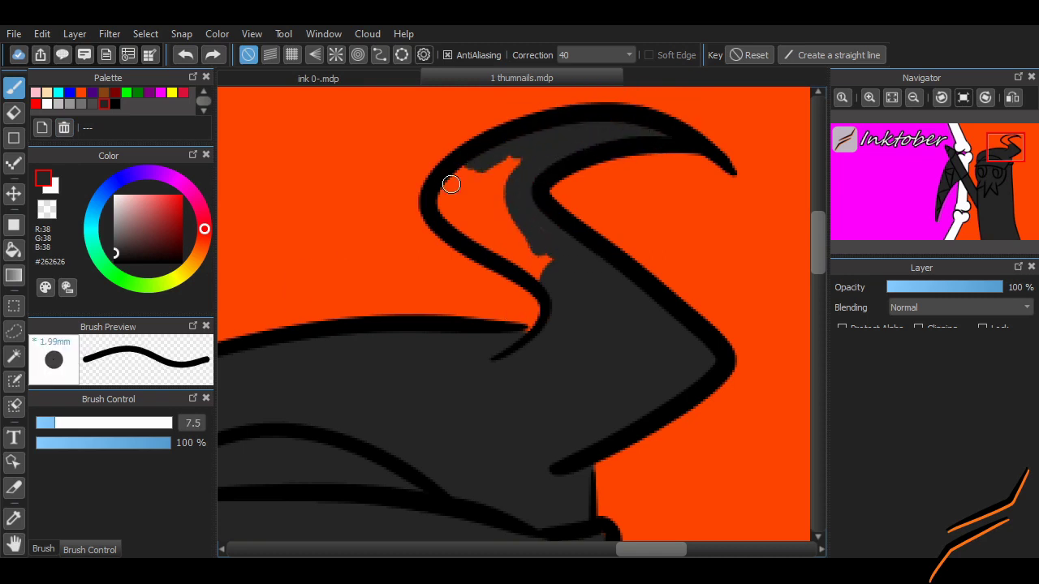
pyautogui.moveTo(451, 185)
pyautogui.mouseDown()
pyautogui.moveTo(525, 152)
pyautogui.moveTo(509, 334)
pyautogui.moveTo(554, 256)
pyautogui.mouseUp()
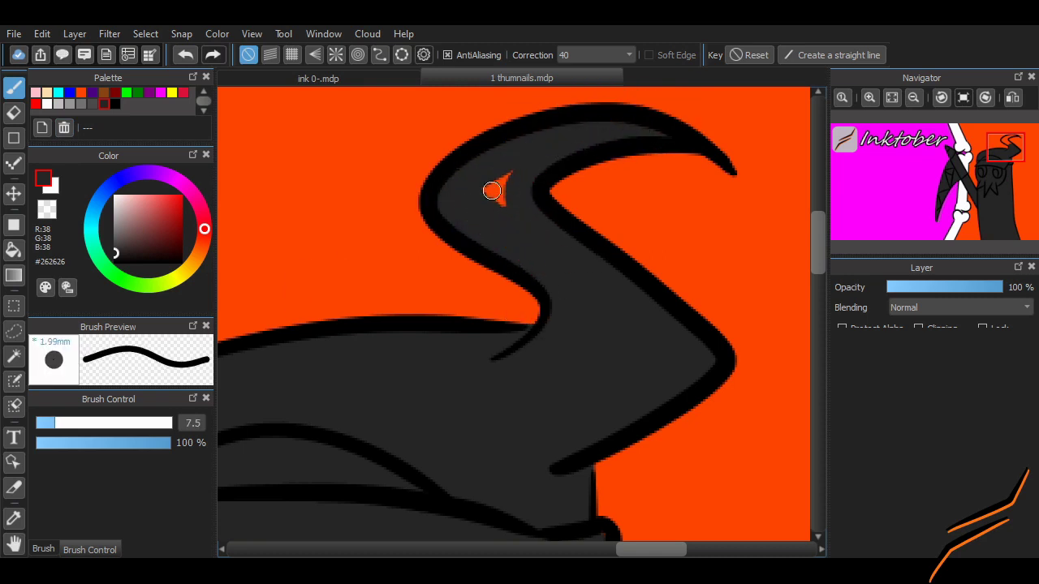
# - Paint the skull light grey (#C0C0C0) at brush size 17, and cover the spill on the robe with dark grey
pyautogui.scroll(-4, 415, 236)
pyautogui.scroll(4, 569, 292)
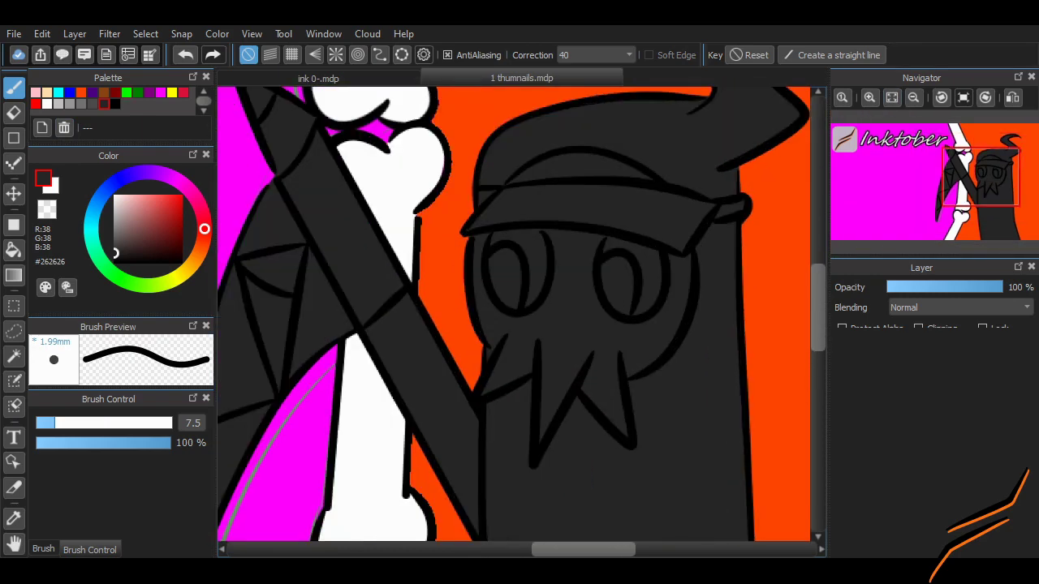
pyautogui.scroll(1, 433, 217)
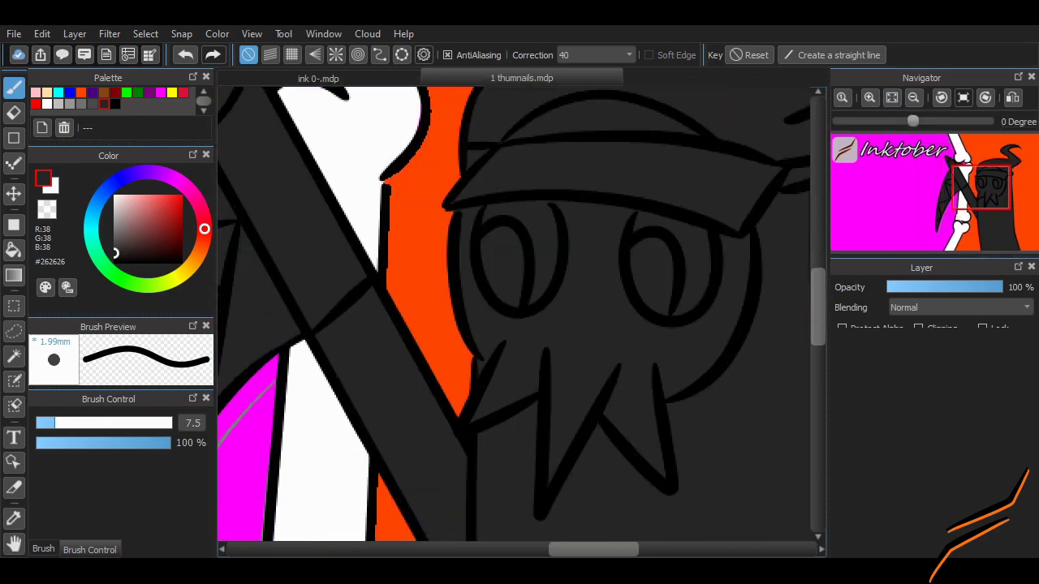
pyautogui.click(472, 232)
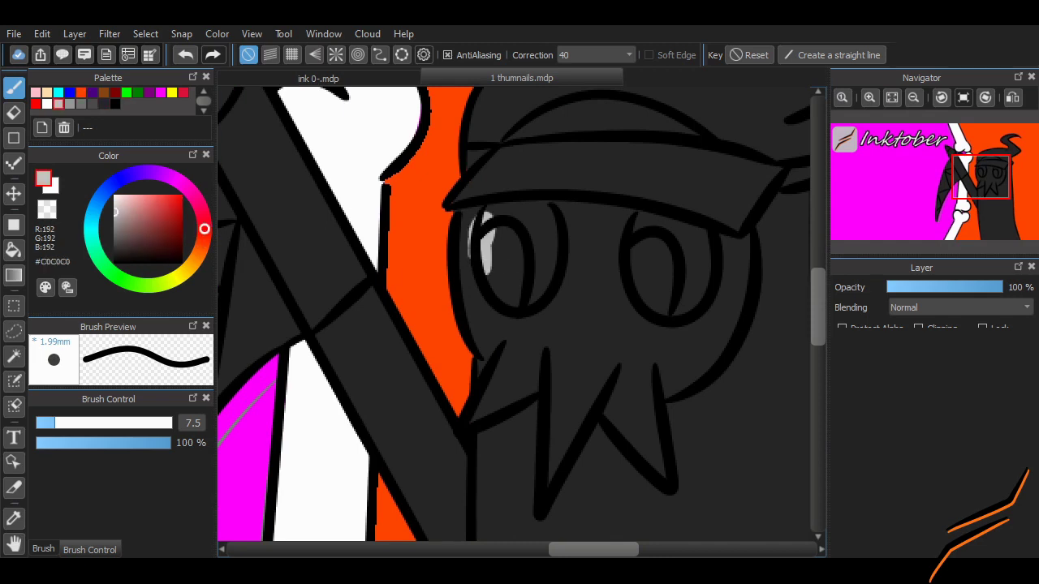
pyautogui.press(']')
pyautogui.press(']')
pyautogui.press(']')
pyautogui.moveTo(482, 243); pyautogui.dragTo(507, 364)
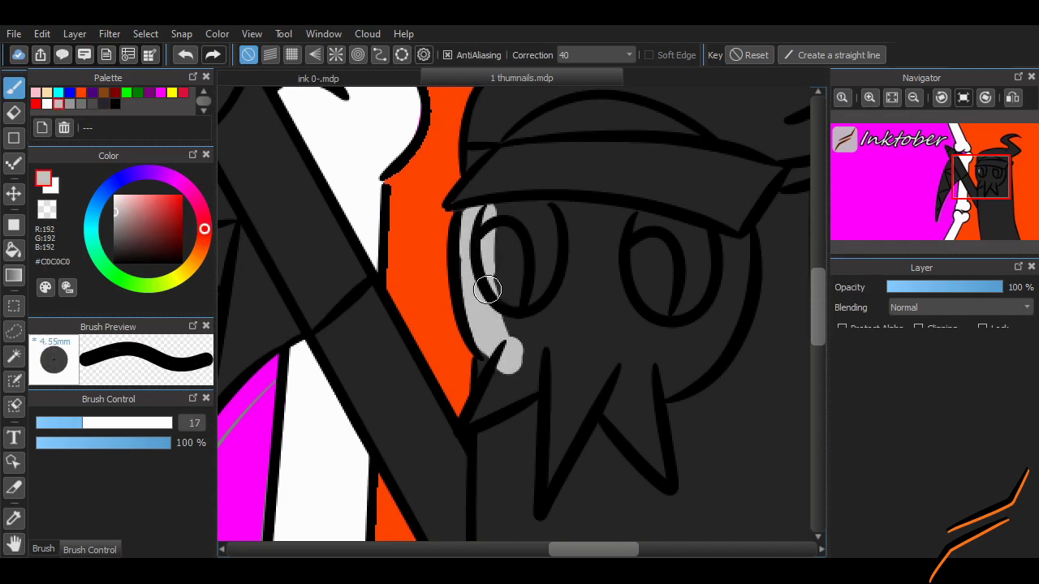
pyautogui.moveTo(478, 417)
pyautogui.mouseDown()
pyautogui.moveTo(518, 382)
pyautogui.moveTo(556, 389)
pyautogui.moveTo(552, 485)
pyautogui.moveTo(574, 415)
pyautogui.moveTo(612, 403)
pyautogui.moveTo(664, 469)
pyautogui.moveTo(609, 364)
pyautogui.moveTo(662, 387)
pyautogui.moveTo(736, 244)
pyautogui.moveTo(737, 269)
pyautogui.moveTo(649, 221)
pyautogui.moveTo(669, 280)
pyautogui.moveTo(639, 354)
pyautogui.moveTo(690, 309)
pyautogui.moveTo(628, 203)
pyautogui.moveTo(492, 210)
pyautogui.moveTo(564, 120)
pyautogui.moveTo(645, 127)
pyautogui.moveTo(689, 157)
pyautogui.moveTo(659, 276)
pyautogui.moveTo(511, 225)
pyautogui.moveTo(628, 348)
pyautogui.moveTo(656, 305)
pyautogui.moveTo(497, 246)
pyautogui.moveTo(537, 253)
pyautogui.moveTo(511, 309)
pyautogui.moveTo(565, 357)
pyautogui.moveTo(611, 345)
pyautogui.moveTo(625, 280)
pyautogui.mouseUp()
pyautogui.keyDown('alt'); pyautogui.click(702, 448); pyautogui.keyUp('alt')
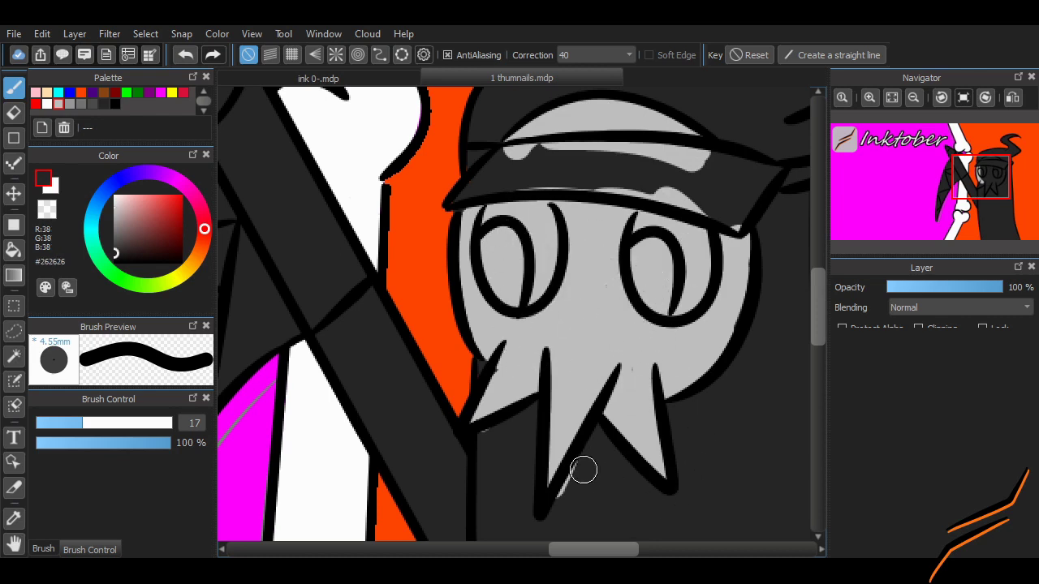
# - Fill the headband with medium grey (#737373) at brush size 8.1, covering the light grey spill on it
pyautogui.hscroll(2, 568, 538)
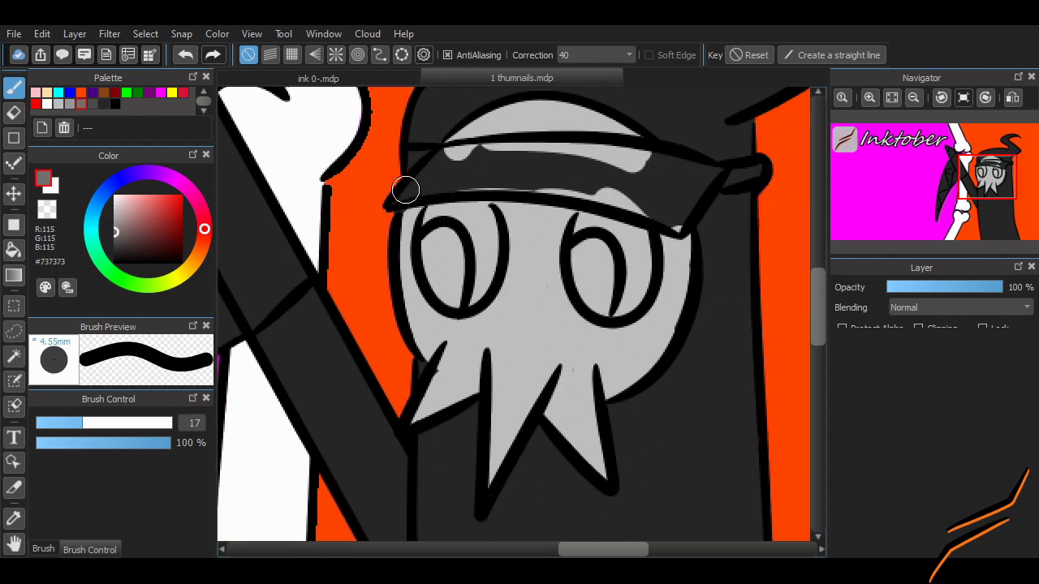
pyautogui.press('[')
pyautogui.press('[')
pyautogui.press('[')
pyautogui.scroll(1, 529, 325)
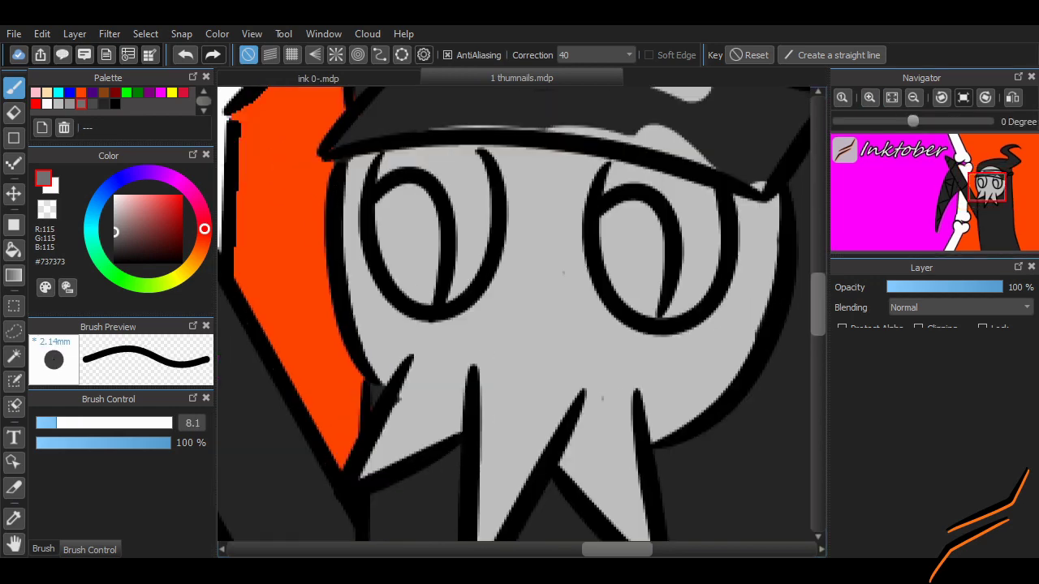
pyautogui.scroll(3, 336, 271)
pyautogui.moveTo(333, 272)
pyautogui.mouseDown()
pyautogui.moveTo(406, 249)
pyautogui.moveTo(412, 204)
pyautogui.moveTo(400, 201)
pyautogui.moveTo(477, 246)
pyautogui.moveTo(532, 197)
pyautogui.moveTo(605, 188)
pyautogui.mouseUp()
pyautogui.hscroll(1, 605, 189)
pyautogui.moveTo(422, 243)
pyautogui.mouseDown()
pyautogui.moveTo(541, 251)
pyautogui.moveTo(686, 315)
pyautogui.moveTo(758, 232)
pyautogui.moveTo(723, 225)
pyautogui.moveTo(664, 289)
pyautogui.moveTo(552, 269)
pyautogui.moveTo(666, 216)
pyautogui.moveTo(372, 217)
pyautogui.mouseUp()
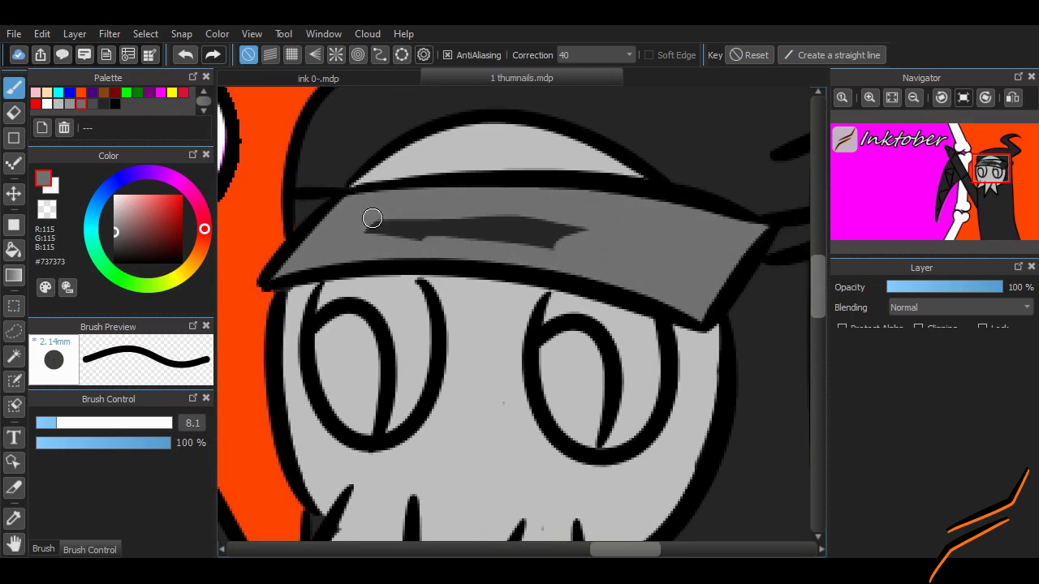
pyautogui.moveTo(496, 219)
pyautogui.mouseDown()
pyautogui.moveTo(510, 243)
pyautogui.moveTo(552, 233)
pyautogui.mouseUp()
pyautogui.scroll(-3, 567, 285)
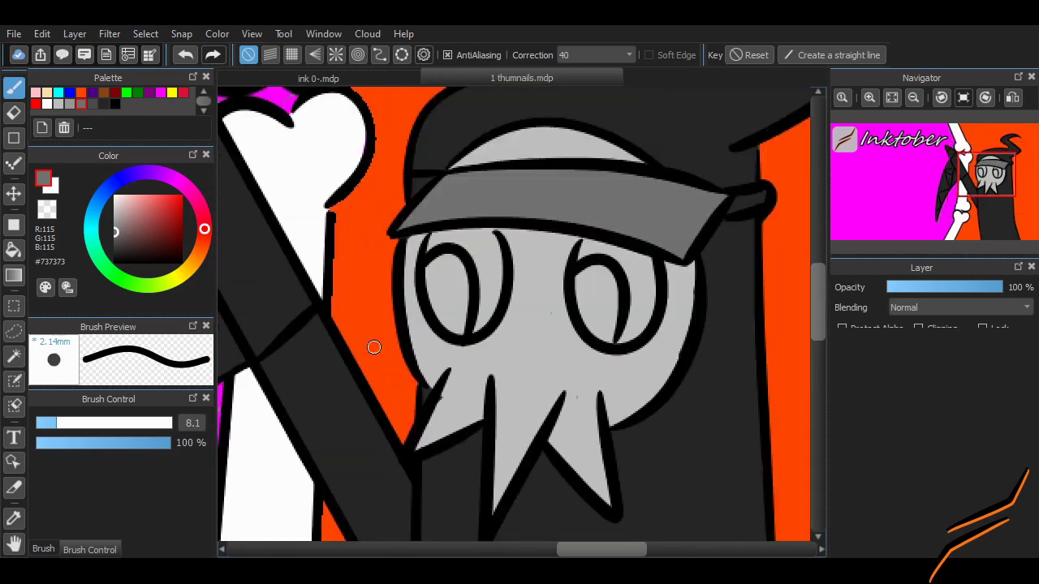
# - Pick the background's orange (#FF4500) and paint the inner ovals of both eyes with it
pyautogui.keyDown('alt'); pyautogui.click(371, 348); pyautogui.keyUp('alt')
pyautogui.scroll(3, 478, 220)
pyautogui.moveTo(392, 254)
pyautogui.mouseDown()
pyautogui.moveTo(437, 233)
pyautogui.moveTo(443, 289)
pyautogui.moveTo(459, 276)
pyautogui.moveTo(394, 245)
pyautogui.moveTo(439, 270)
pyautogui.mouseUp()
pyautogui.hscroll(3, 445, 390)
pyautogui.moveTo(541, 241)
pyautogui.mouseDown()
pyautogui.moveTo(559, 285)
pyautogui.moveTo(583, 266)
pyautogui.moveTo(599, 361)
pyautogui.moveTo(578, 359)
pyautogui.moveTo(560, 298)
pyautogui.mouseUp()
pyautogui.scroll(-4, 527, 335)
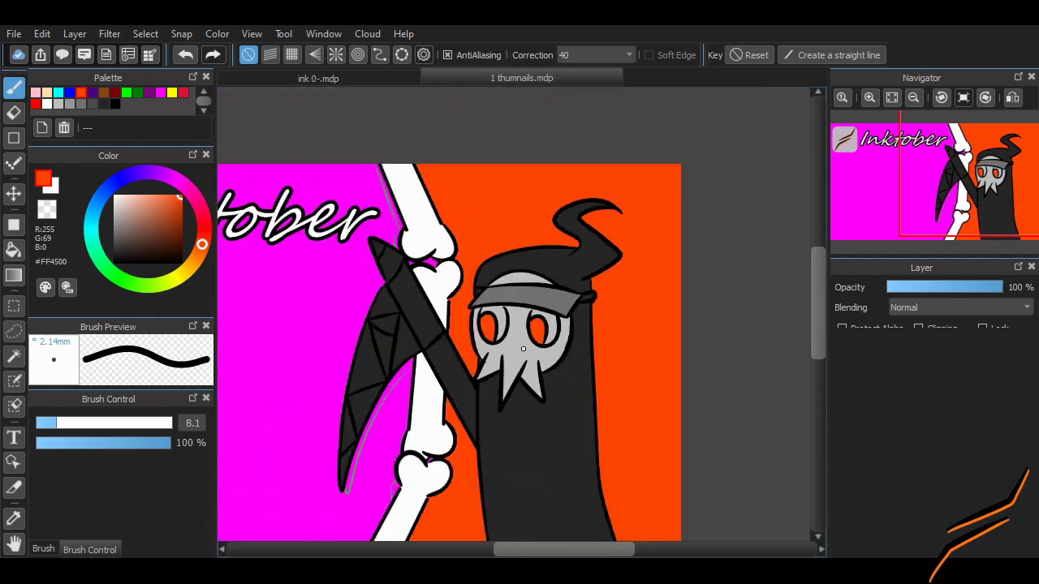
# - Select the orange background around the character and in the gap beside the bones, and remove the orange behind the character
pyautogui.scroll(-2, 455, 324)
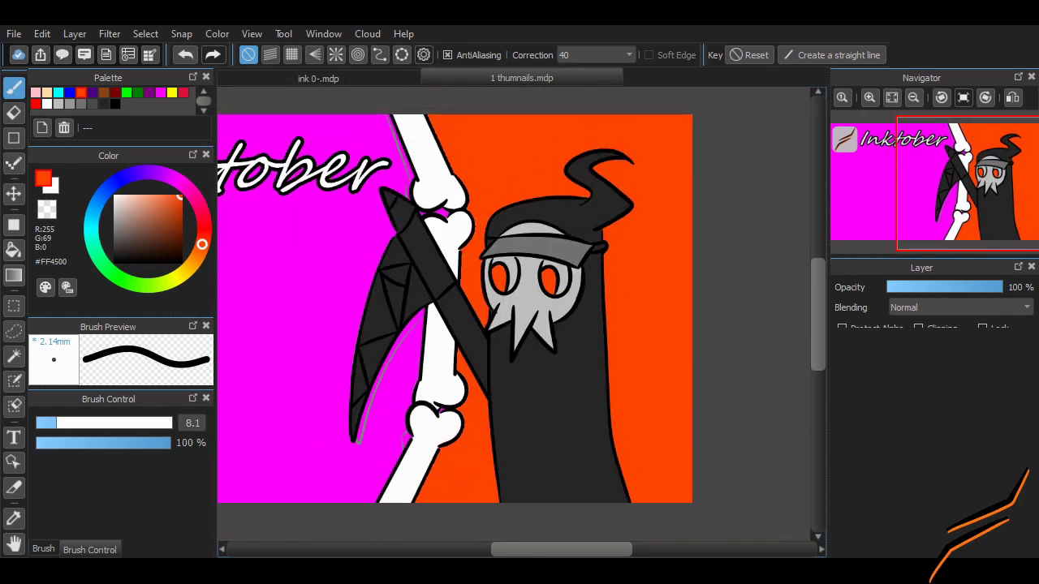
pyautogui.press('w')
pyautogui.click(650, 365)
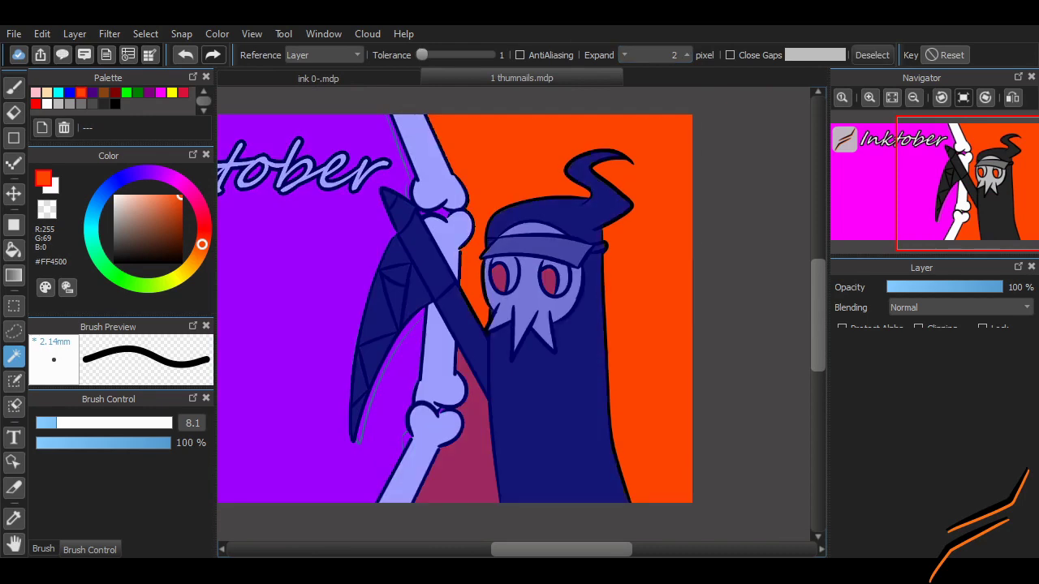
pyautogui.press('v')
pyautogui.scroll(3, 455, 330)
pyautogui.hotkey('ctrl', 'd')
pyautogui.press('w')
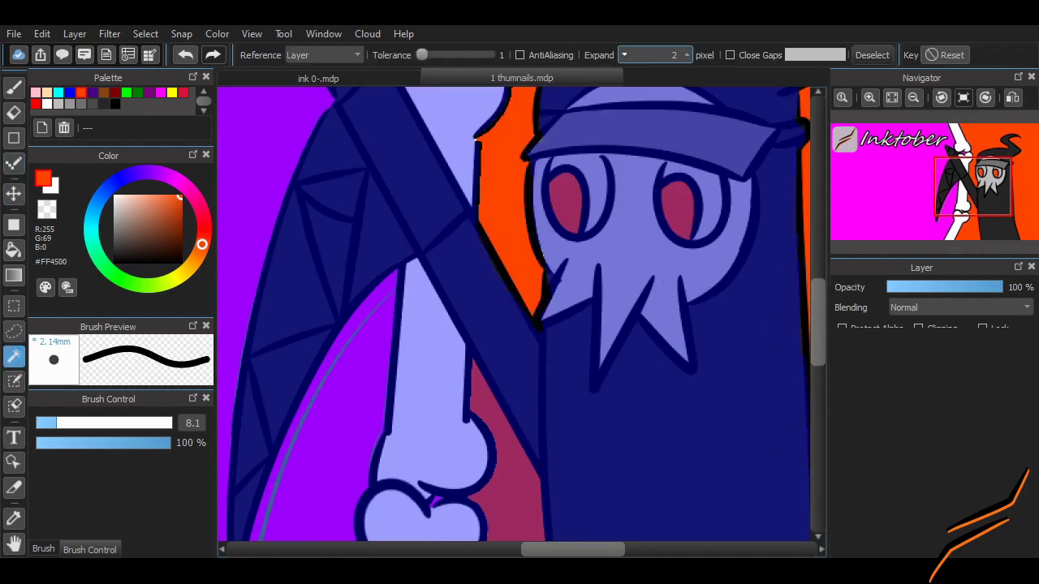
pyautogui.click(503, 446)
pyautogui.scroll(-3, 519, 317)
pyautogui.press('v')
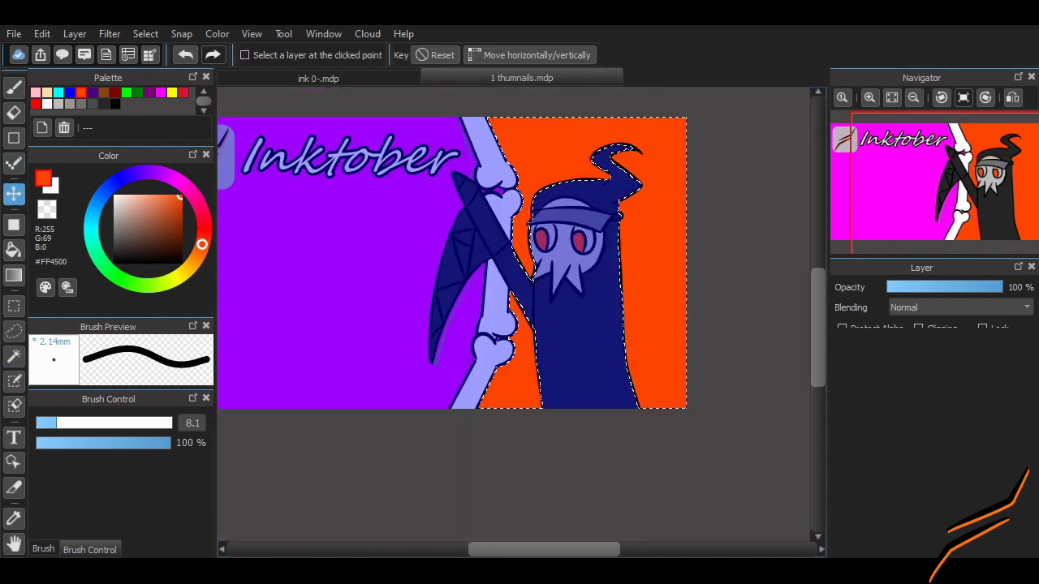
pyautogui.hotkey('ctrl', 'd')
# - Pick the outline's black (#000000) and fill the outer areas of both eyes around the orange ovals at brush size 8.1
pyautogui.scroll(3, 637, 301)
pyautogui.scroll(3, 519, 317)
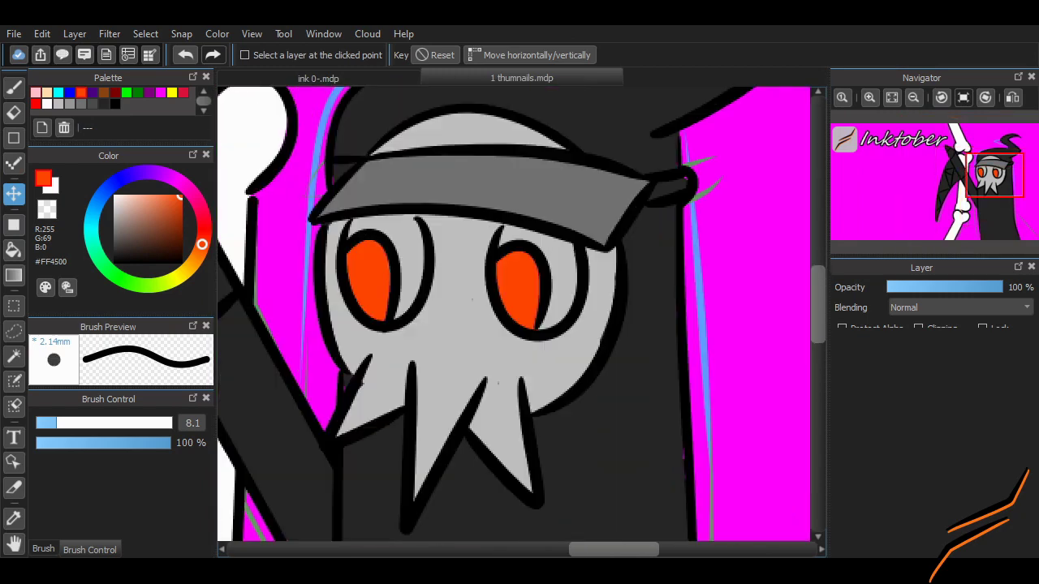
pyautogui.press('b')
pyautogui.scroll(2, 276, 215)
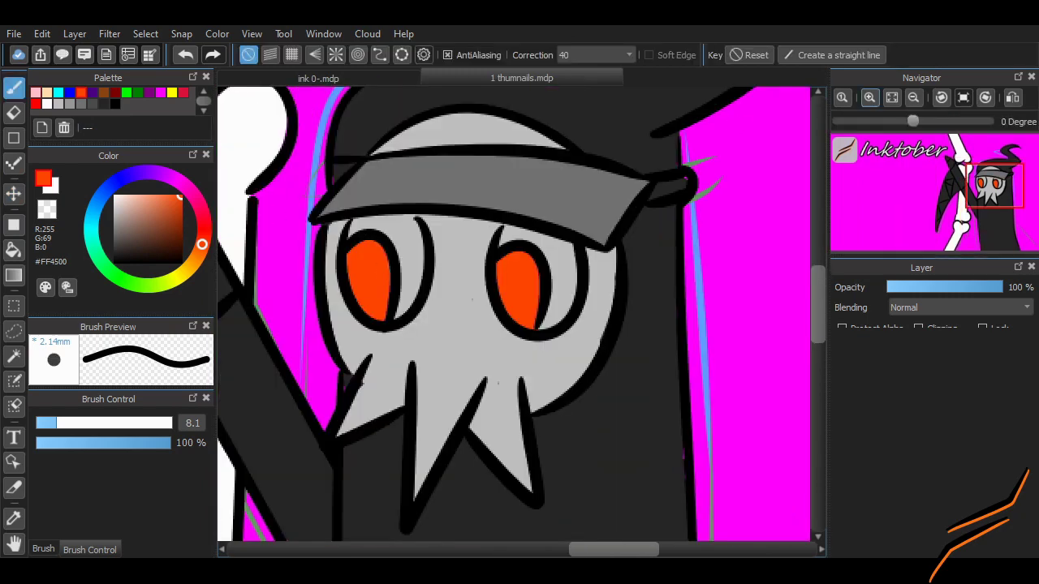
pyautogui.keyDown('alt'); pyautogui.click(317, 207); pyautogui.keyUp('alt')
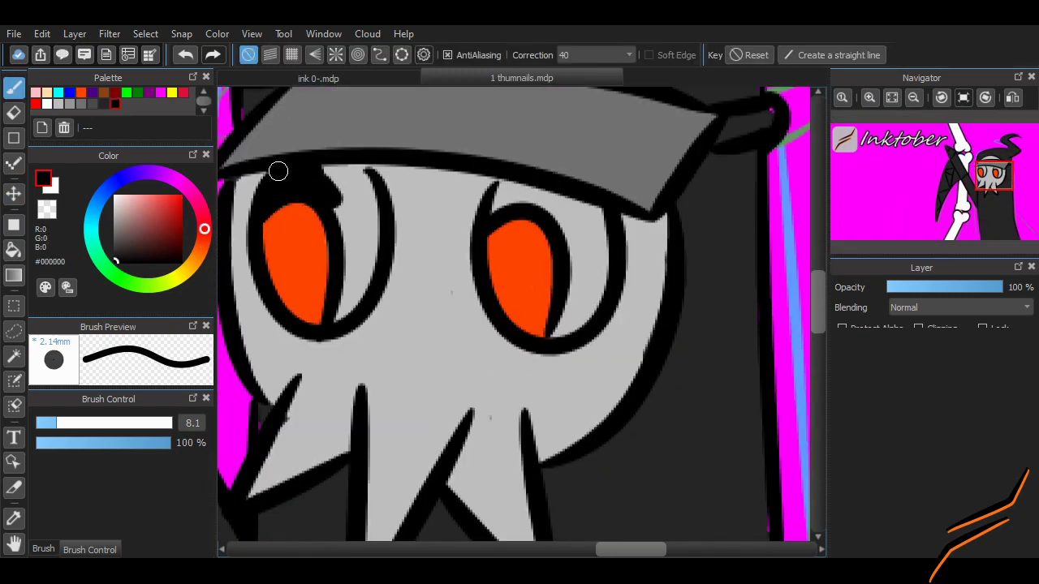
pyautogui.moveTo(278, 170)
pyautogui.mouseDown()
pyautogui.moveTo(364, 179)
pyautogui.moveTo(362, 243)
pyautogui.mouseUp()
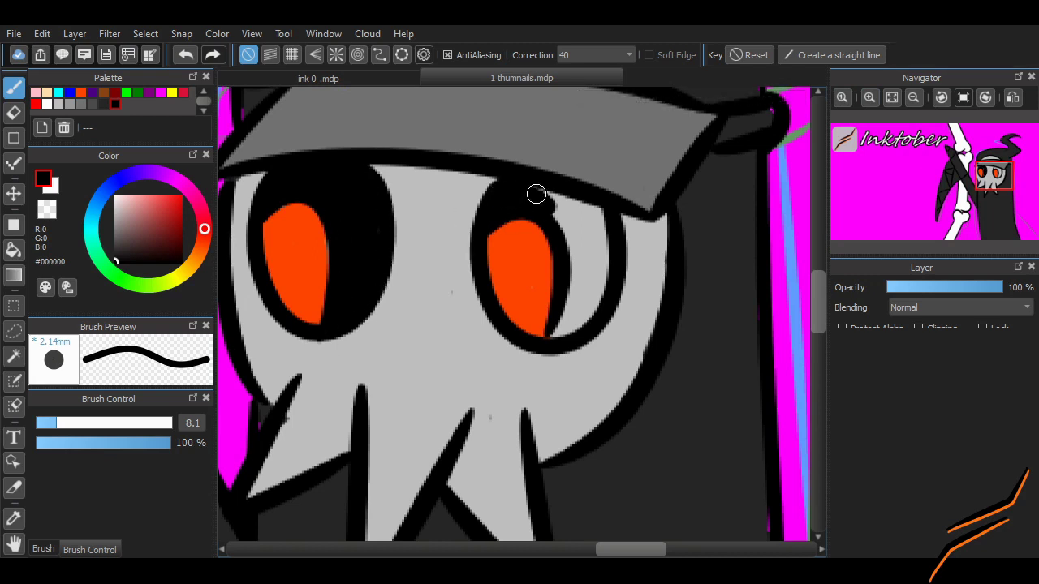
pyautogui.moveTo(536, 193)
pyautogui.mouseDown()
pyautogui.moveTo(584, 243)
pyautogui.moveTo(599, 230)
pyautogui.moveTo(575, 316)
pyautogui.moveTo(555, 337)
pyautogui.mouseUp()
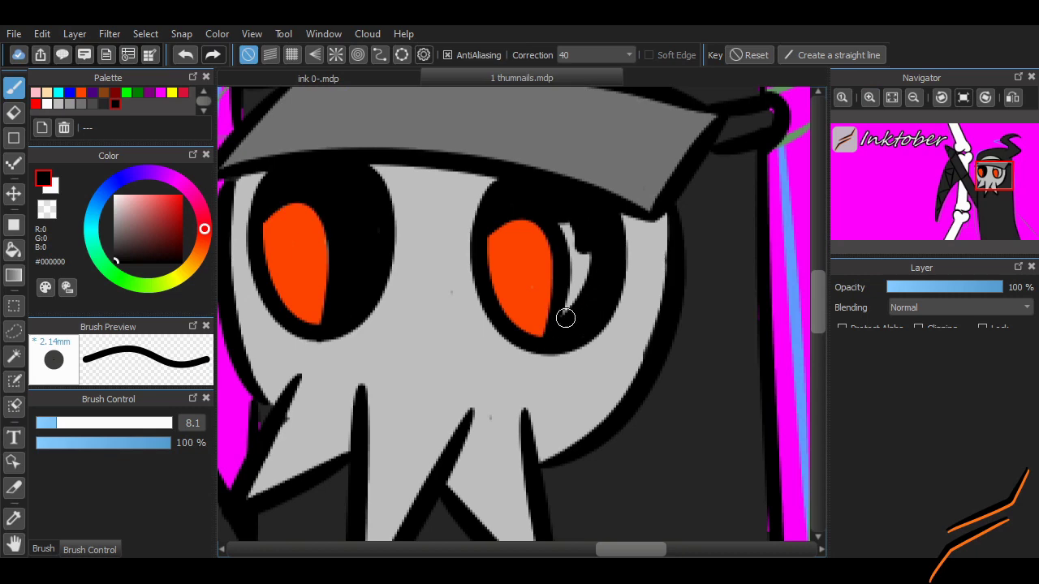
# - Pick the orange (#FF4500) from the skull's eye as the paint colour for the scythe blade
pyautogui.scroll(-3, 565, 270)
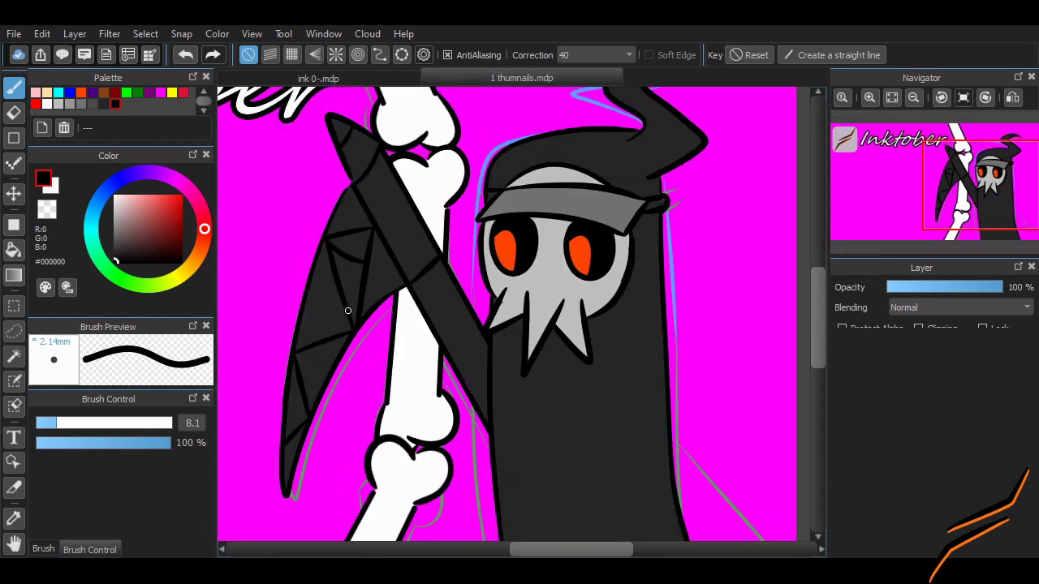
pyautogui.scroll(3, 570, 288)
pyautogui.keyDown('alt'); pyautogui.click(459, 236); pyautogui.keyUp('alt')
pyautogui.scroll(3, 460, 235)
pyautogui.hscroll(-4, 520, 316)
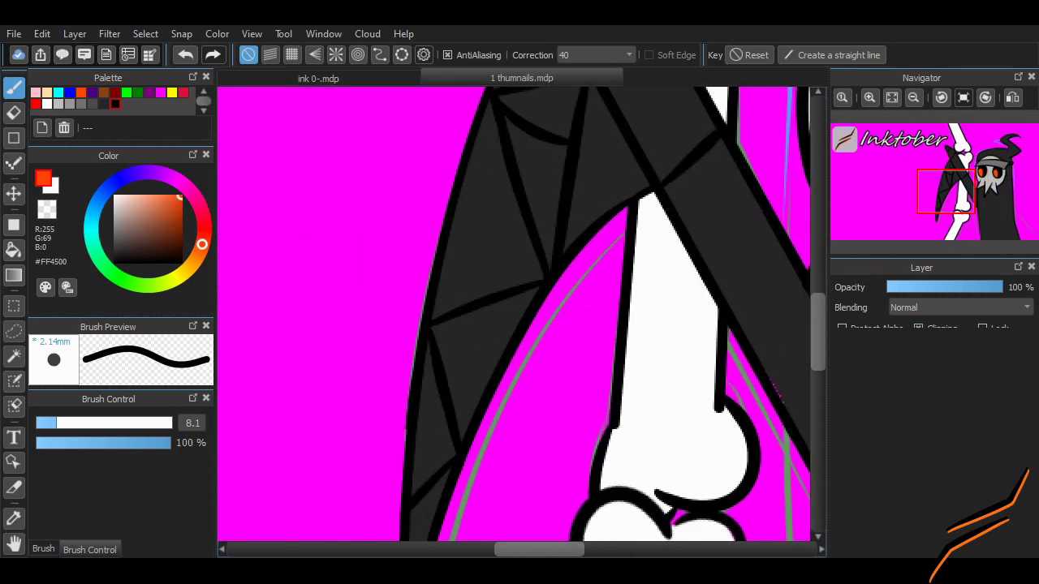
pyautogui.scroll(2, 428, 441)
pyautogui.moveTo(402, 378)
pyautogui.mouseDown()
pyautogui.moveTo(398, 350)
pyautogui.moveTo(422, 341)
pyautogui.mouseUp()
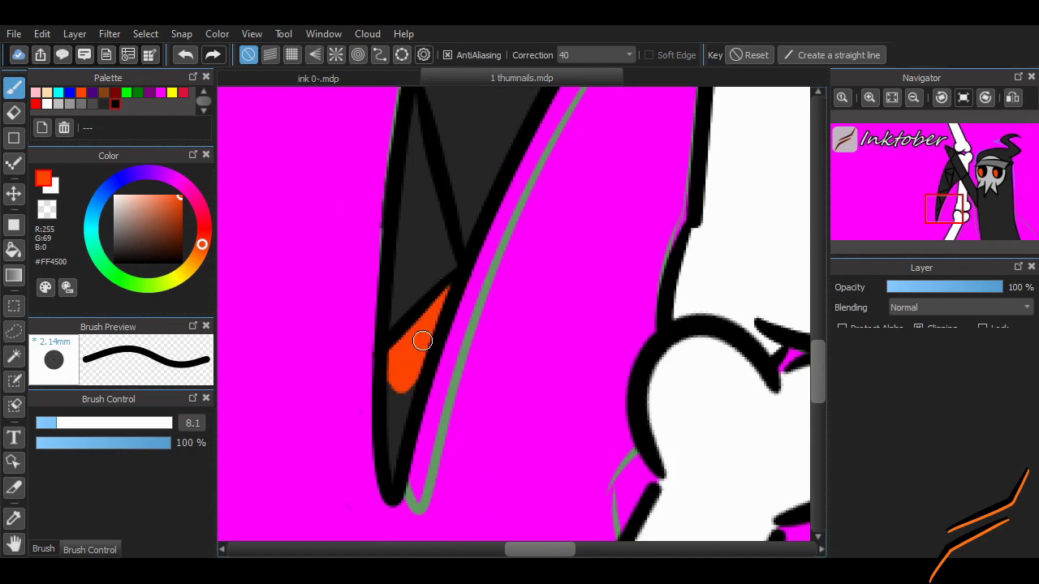
pyautogui.scroll(3, 409, 425)
pyautogui.moveTo(430, 252)
pyautogui.mouseDown()
pyautogui.moveTo(472, 231)
pyautogui.moveTo(436, 268)
pyautogui.moveTo(435, 254)
pyautogui.moveTo(479, 404)
pyautogui.moveTo(465, 316)
pyautogui.moveTo(476, 293)
pyautogui.moveTo(578, 228)
pyautogui.moveTo(538, 255)
pyautogui.moveTo(647, 259)
pyautogui.mouseUp()
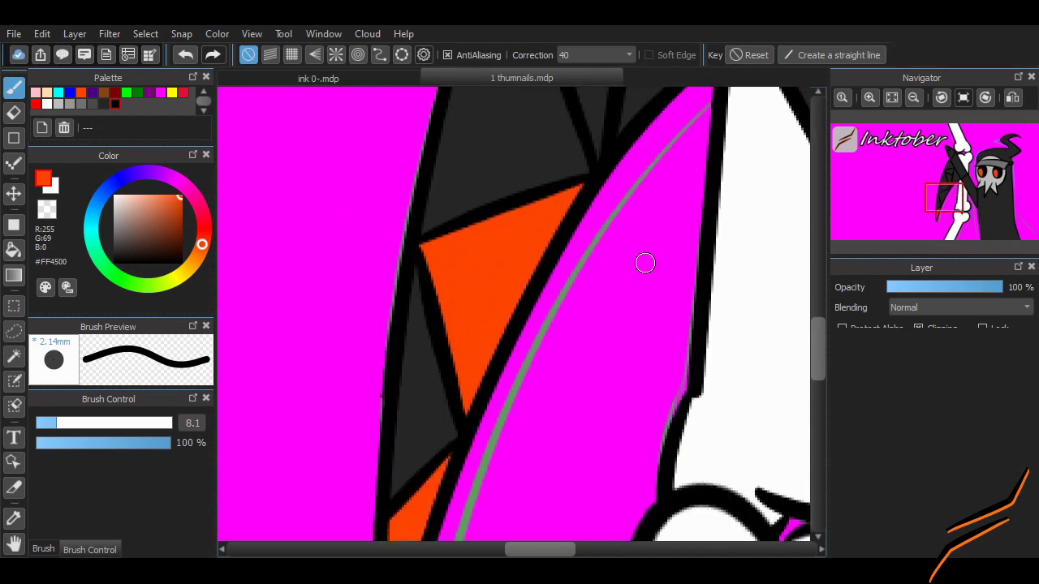
pyautogui.hotkey('ctrl', 'z')
pyautogui.hotkey('ctrl', 'z')
pyautogui.hotkey('ctrl', 'z')
pyautogui.moveTo(420, 466)
pyautogui.mouseDown()
pyautogui.moveTo(444, 419)
pyautogui.moveTo(413, 419)
pyautogui.moveTo(397, 449)
pyautogui.mouseUp()
pyautogui.scroll(5, 414, 349)
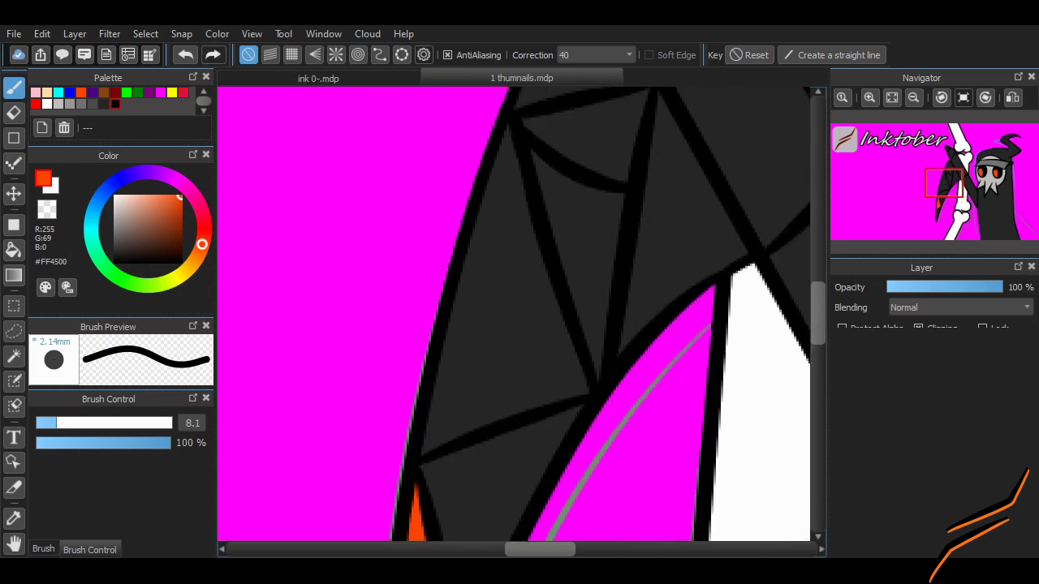
# - Paint the scythe blade's upper inner triangles, the lower triangle and the tip orange (#FF4500) at brush size 8.1
pyautogui.moveTo(527, 215)
pyautogui.mouseDown()
pyautogui.moveTo(642, 192)
pyautogui.moveTo(546, 266)
pyautogui.moveTo(567, 311)
pyautogui.moveTo(570, 235)
pyautogui.moveTo(605, 238)
pyautogui.moveTo(536, 234)
pyautogui.moveTo(581, 283)
pyautogui.moveTo(583, 367)
pyautogui.moveTo(606, 329)
pyautogui.moveTo(590, 446)
pyautogui.mouseUp()
pyautogui.scroll(-3, 589, 445)
pyautogui.scroll(-2, 590, 446)
pyautogui.moveTo(423, 299)
pyautogui.mouseDown()
pyautogui.moveTo(595, 243)
pyautogui.moveTo(471, 435)
pyautogui.moveTo(568, 272)
pyautogui.moveTo(523, 309)
pyautogui.moveTo(471, 446)
pyautogui.moveTo(491, 459)
pyautogui.mouseUp()
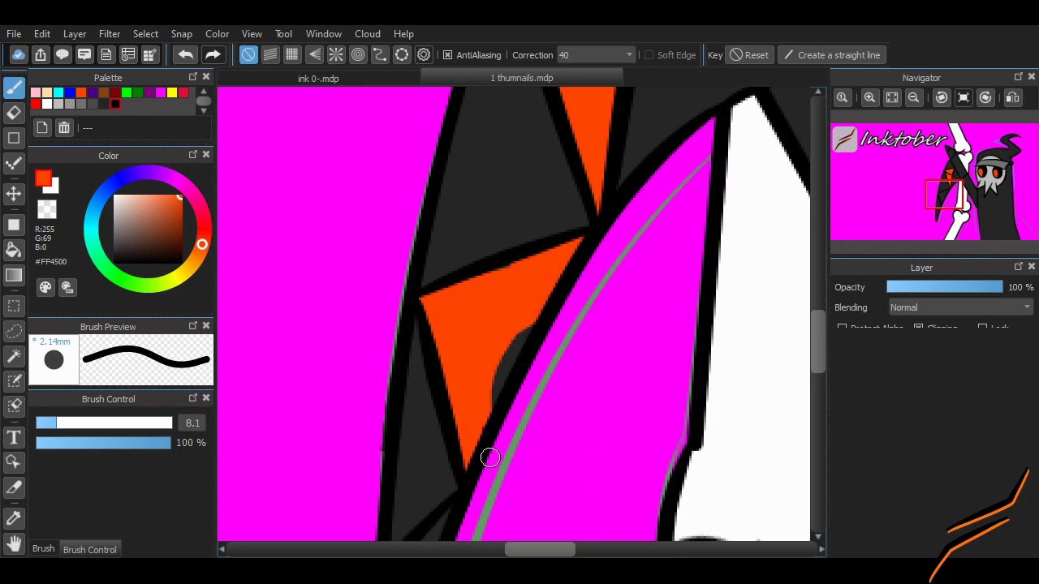
pyautogui.scroll(-3, 778, 296)
pyautogui.moveTo(422, 244)
pyautogui.mouseDown()
pyautogui.moveTo(390, 343)
pyautogui.moveTo(398, 332)
pyautogui.moveTo(395, 429)
pyautogui.mouseUp()
# - Fill the scythe blade's remaining sections with light grey (#C0C0C0) at brush size 8.1
pyautogui.click(59, 103)
pyautogui.scroll(3, 803, 327)
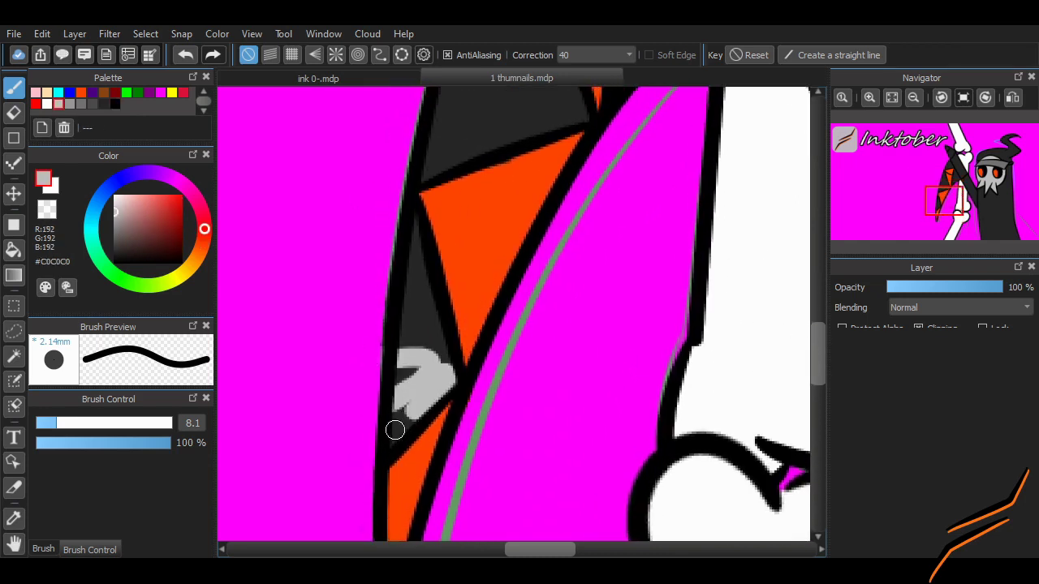
pyautogui.moveTo(418, 395); pyautogui.dragTo(419, 374)
pyautogui.scroll(3, 394, 383)
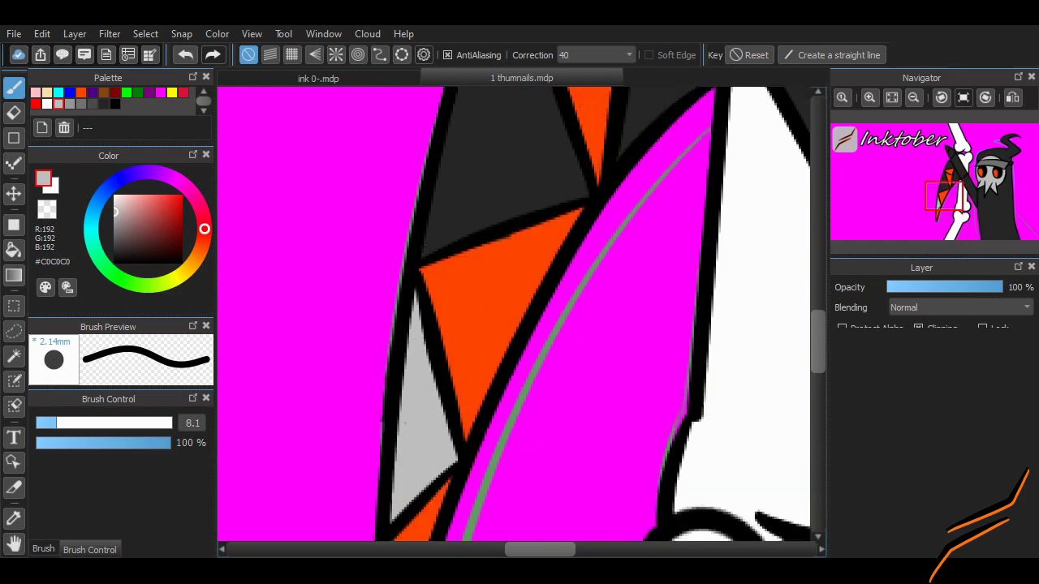
pyautogui.moveTo(588, 299); pyautogui.dragTo(424, 353)
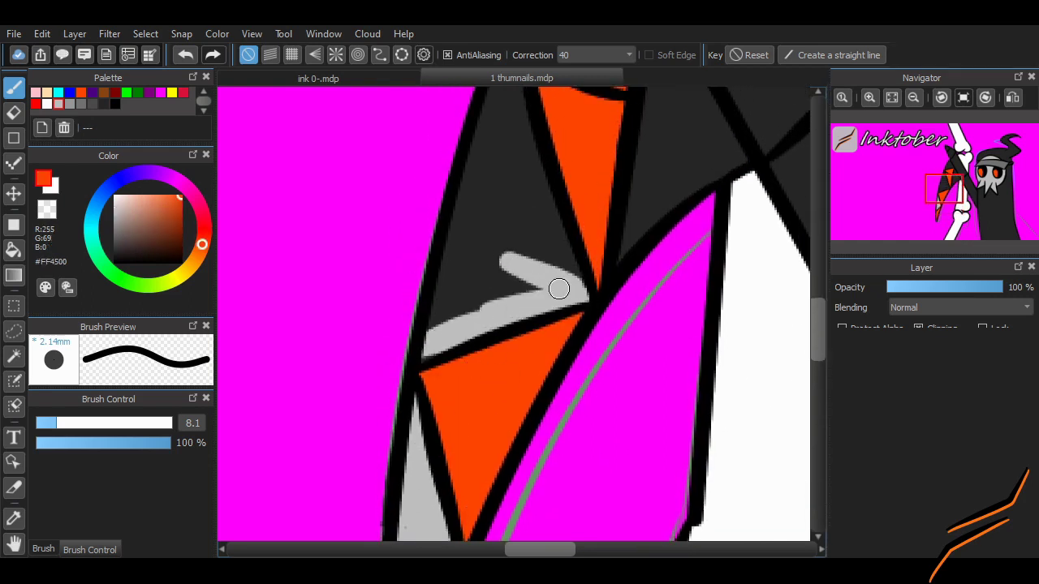
pyautogui.moveTo(557, 287)
pyautogui.mouseDown()
pyautogui.moveTo(597, 228)
pyautogui.moveTo(534, 293)
pyautogui.moveTo(497, 280)
pyautogui.mouseUp()
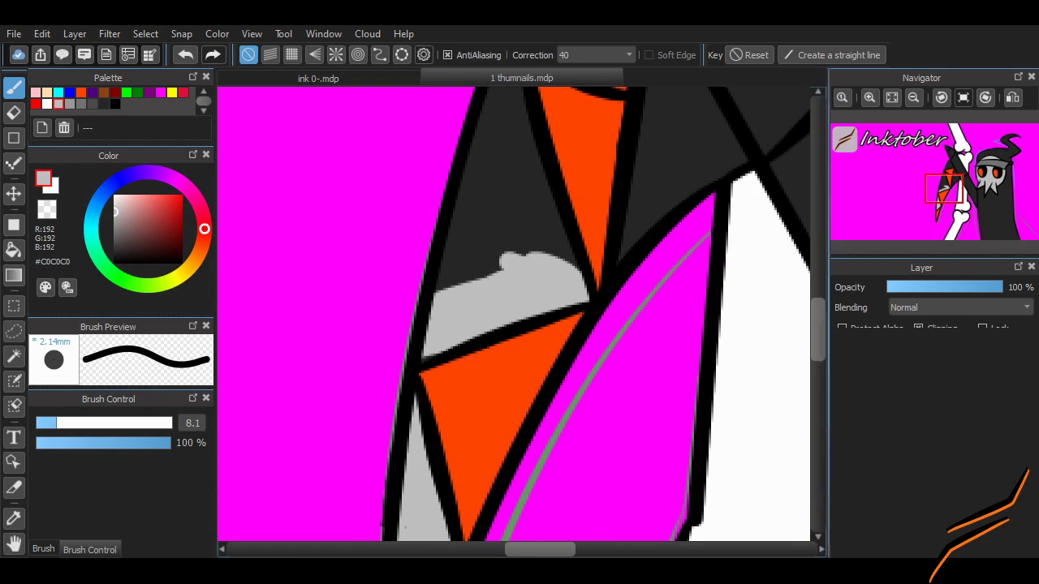
pyautogui.scroll(3, 568, 268)
pyautogui.moveTo(659, 166)
pyautogui.mouseDown()
pyautogui.moveTo(656, 220)
pyautogui.moveTo(719, 308)
pyautogui.moveTo(718, 347)
pyautogui.moveTo(695, 320)
pyautogui.moveTo(642, 341)
pyautogui.moveTo(655, 350)
pyautogui.mouseUp()
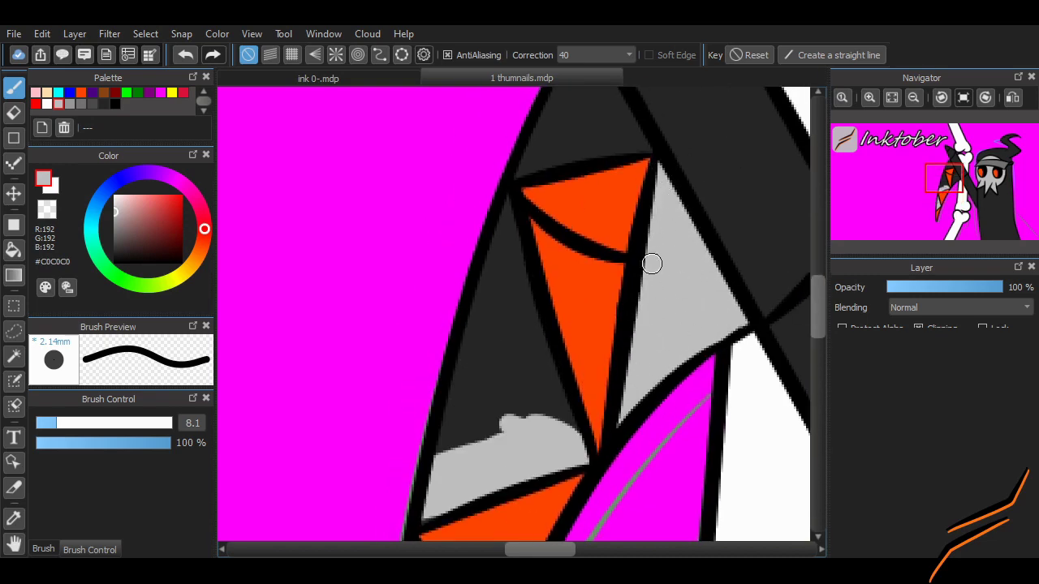
pyautogui.moveTo(578, 434)
pyautogui.mouseDown()
pyautogui.moveTo(529, 335)
pyautogui.moveTo(501, 199)
pyautogui.moveTo(491, 220)
pyautogui.moveTo(537, 380)
pyautogui.moveTo(437, 444)
pyautogui.moveTo(491, 244)
pyautogui.moveTo(445, 440)
pyautogui.moveTo(511, 400)
pyautogui.moveTo(486, 370)
pyautogui.moveTo(445, 439)
pyautogui.moveTo(441, 405)
pyautogui.mouseUp()
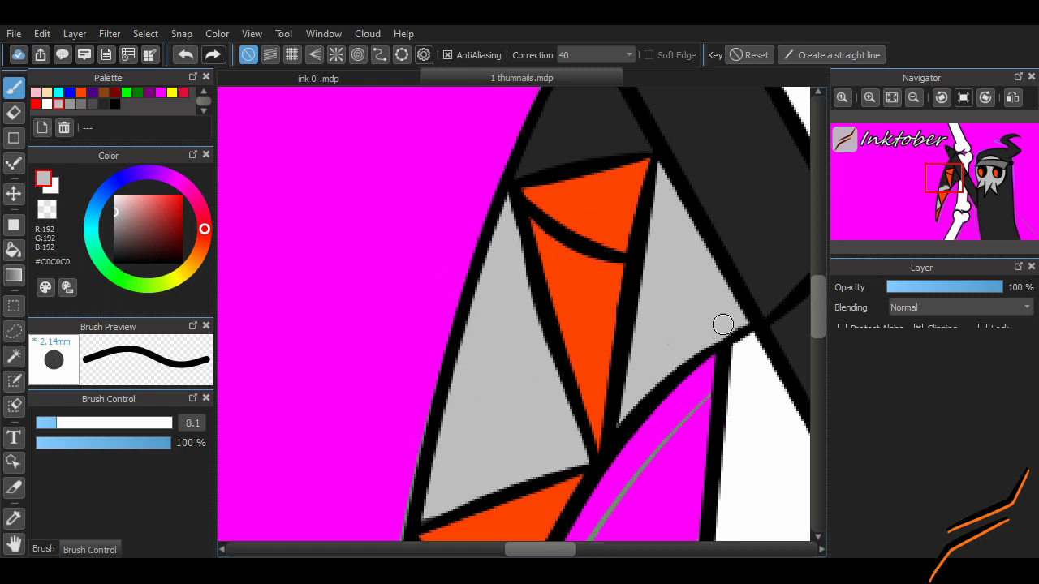
pyautogui.scroll(3, 722, 324)
pyautogui.moveTo(641, 258)
pyautogui.mouseDown()
pyautogui.moveTo(581, 241)
pyautogui.moveTo(587, 269)
pyautogui.moveTo(607, 259)
pyautogui.moveTo(588, 256)
pyautogui.moveTo(636, 259)
pyautogui.moveTo(579, 143)
pyautogui.moveTo(597, 244)
pyautogui.mouseUp()
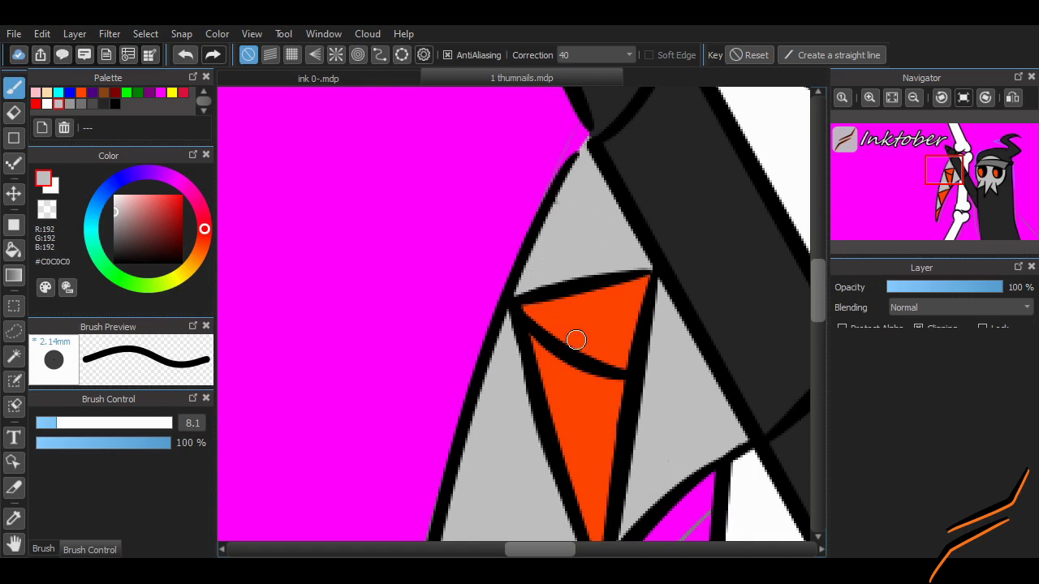
# - Switch to the Pen (Sharp) brush at size 21 for detailing the blade's upper orange triangle
pyautogui.scroll(-5, 576, 339)
pyautogui.scroll(5, 569, 324)
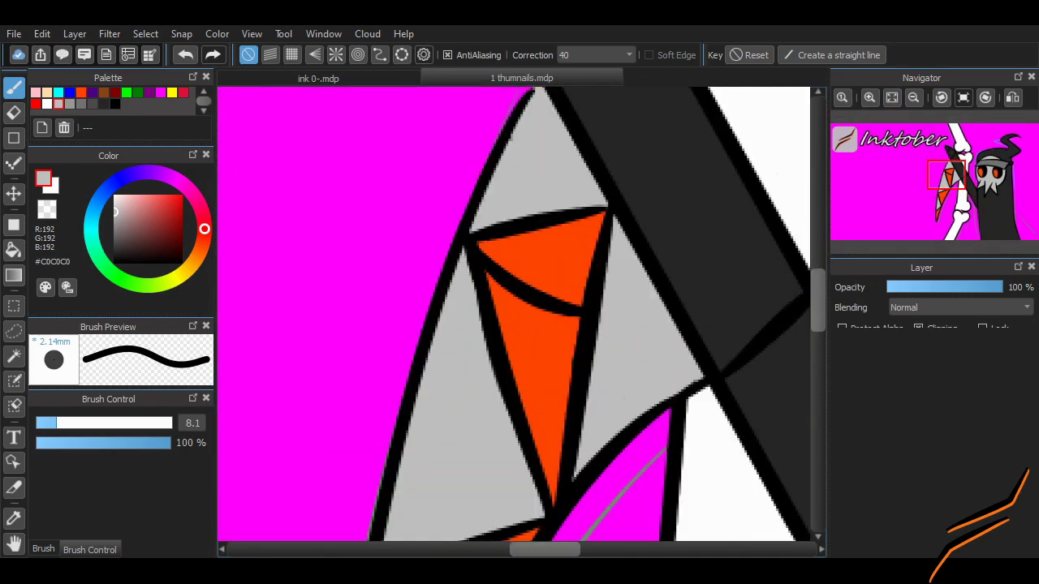
pyautogui.scroll(2, 510, 270)
pyautogui.click(43, 550)
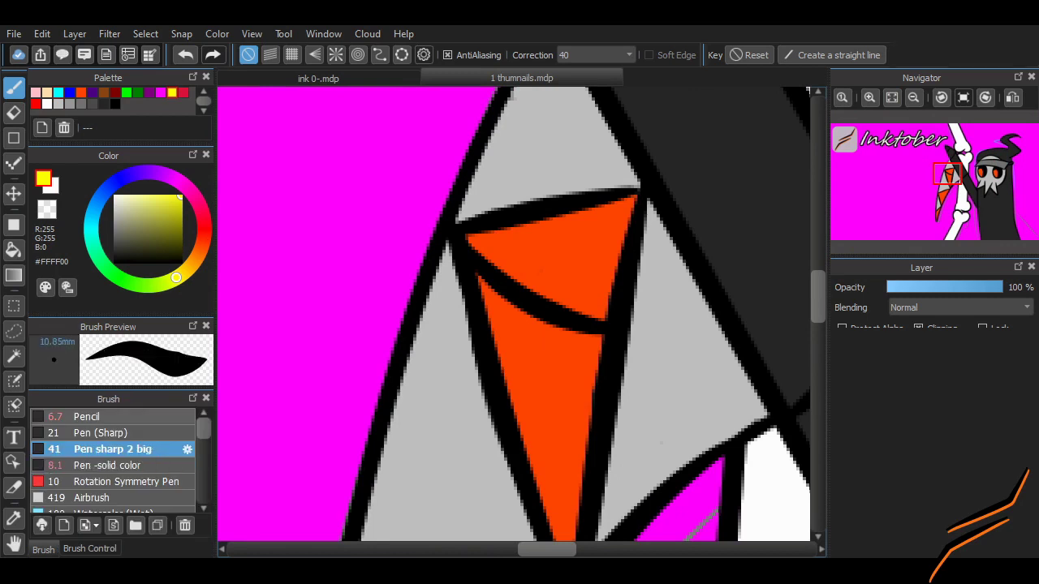
pyautogui.moveTo(503, 256); pyautogui.dragTo(479, 305)
pyautogui.click(103, 433)
# - Try short yellow (#FFFF00) marks and strokes on the blade's upper orange triangle, and undo them
pyautogui.moveTo(562, 262); pyautogui.dragTo(541, 290)
pyautogui.moveTo(605, 286)
pyautogui.mouseDown()
pyautogui.moveTo(570, 306)
pyautogui.moveTo(584, 378)
pyautogui.mouseUp()
pyautogui.moveTo(532, 328); pyautogui.dragTo(533, 347)
pyautogui.hotkey('ctrl', 'z')
pyautogui.hotkey('ctrl', 'z')
pyautogui.hotkey('ctrl', 'z')
pyautogui.hotkey('ctrl', 'z')
pyautogui.hotkey('ctrl', 'z')
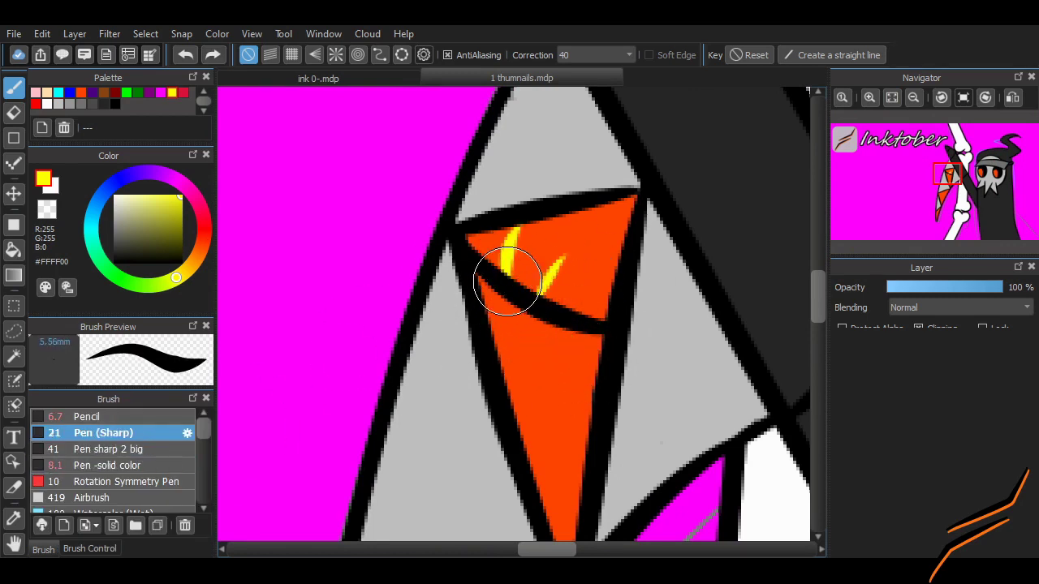
pyautogui.moveTo(496, 272); pyautogui.dragTo(599, 301)
pyautogui.hotkey('ctrl', 'z')
pyautogui.hotkey('ctrl', 'z')
pyautogui.hotkey('ctrl', 'z')
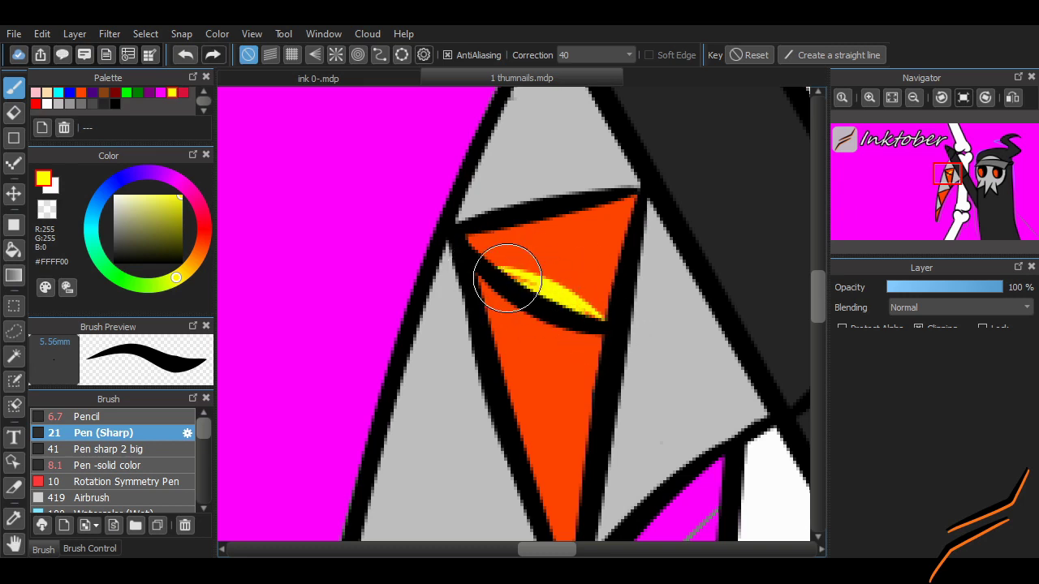
# - Try curved yellow (#FFFF00) lines across the upper orange triangle, above and below its black dividing curve
pyautogui.moveTo(604, 312); pyautogui.dragTo(503, 232)
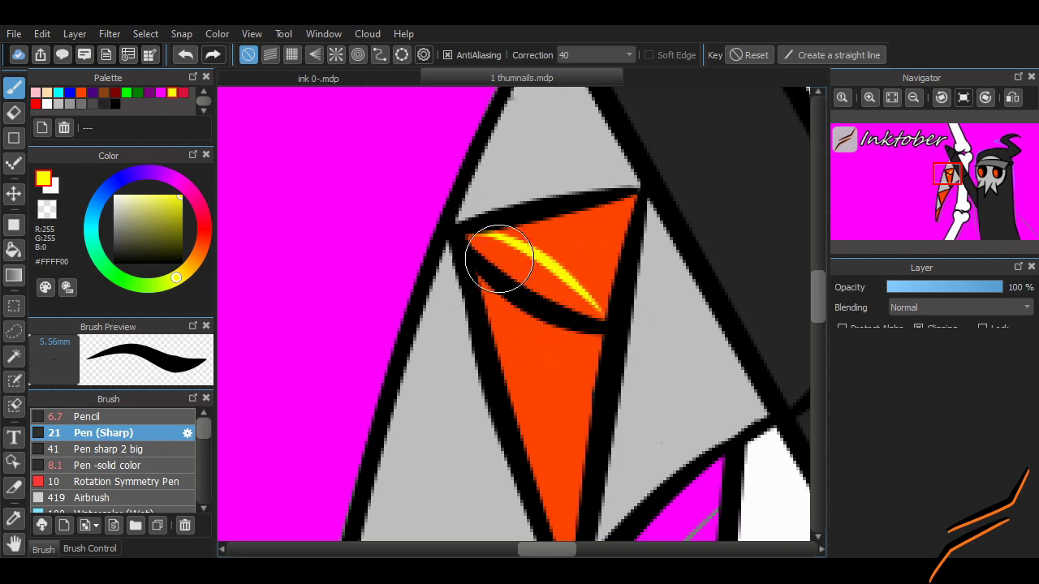
pyautogui.moveTo(497, 357)
pyautogui.mouseDown()
pyautogui.moveTo(554, 370)
pyautogui.moveTo(497, 358)
pyautogui.mouseUp()
pyautogui.hotkey('ctrl', 'z')
pyautogui.hotkey('ctrl', 'y')
pyautogui.hotkey('ctrl', 'z')
pyautogui.hotkey('ctrl', 'y')
pyautogui.hotkey('ctrl', 'z')
pyautogui.hotkey('ctrl', 'y')
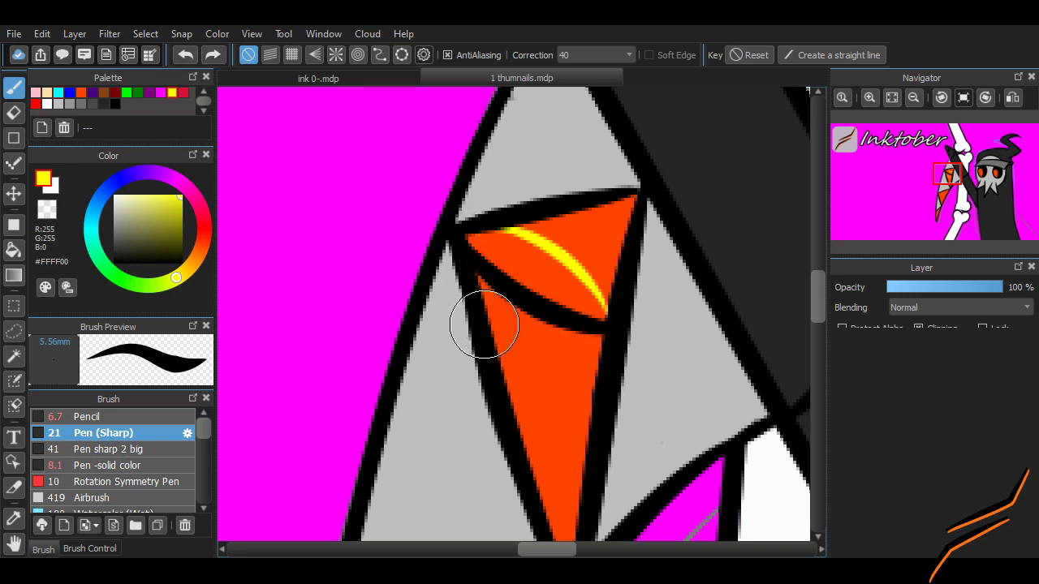
# - Try red (#FF0000) accent strokes between the yellow curves and the black dividing line in the upper orange triangle
pyautogui.click(36, 104)
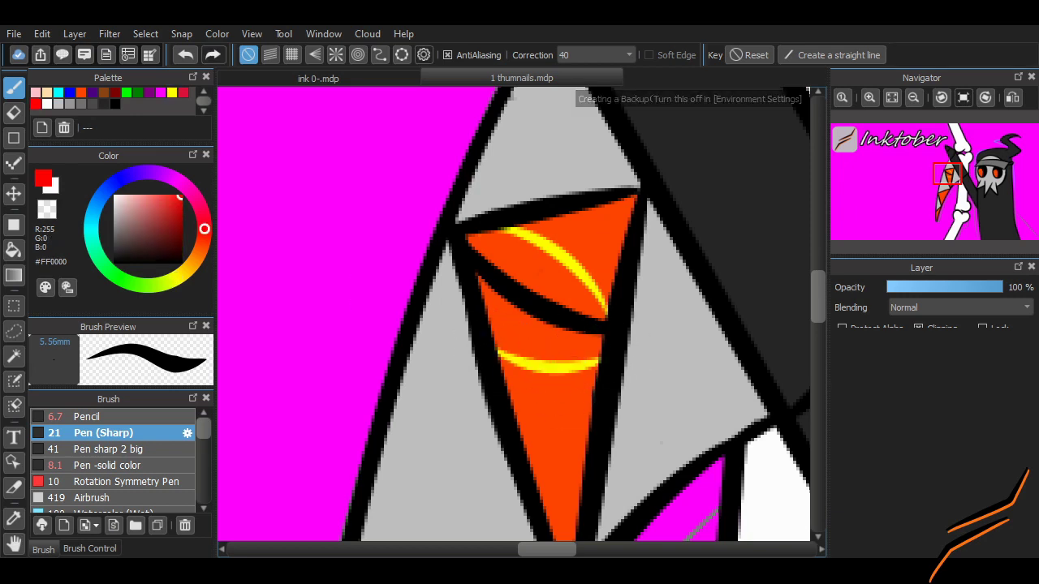
pyautogui.moveTo(568, 341); pyautogui.dragTo(514, 313)
pyautogui.hotkey('ctrl', 'z')
pyautogui.moveTo(542, 280)
pyautogui.mouseDown()
pyautogui.moveTo(548, 302)
pyautogui.moveTo(514, 297)
pyautogui.moveTo(499, 324)
pyautogui.moveTo(591, 297)
pyautogui.moveTo(551, 284)
pyautogui.mouseUp()
pyautogui.hotkey('ctrl', 'z')
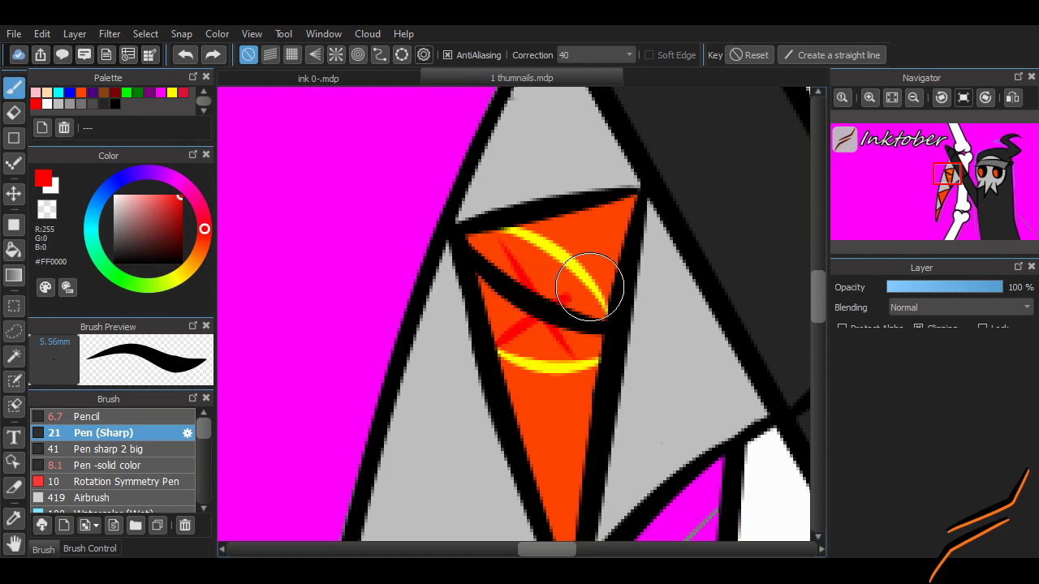
pyautogui.scroll(-5, 598, 343)
pyautogui.scroll(-3, 727, 337)
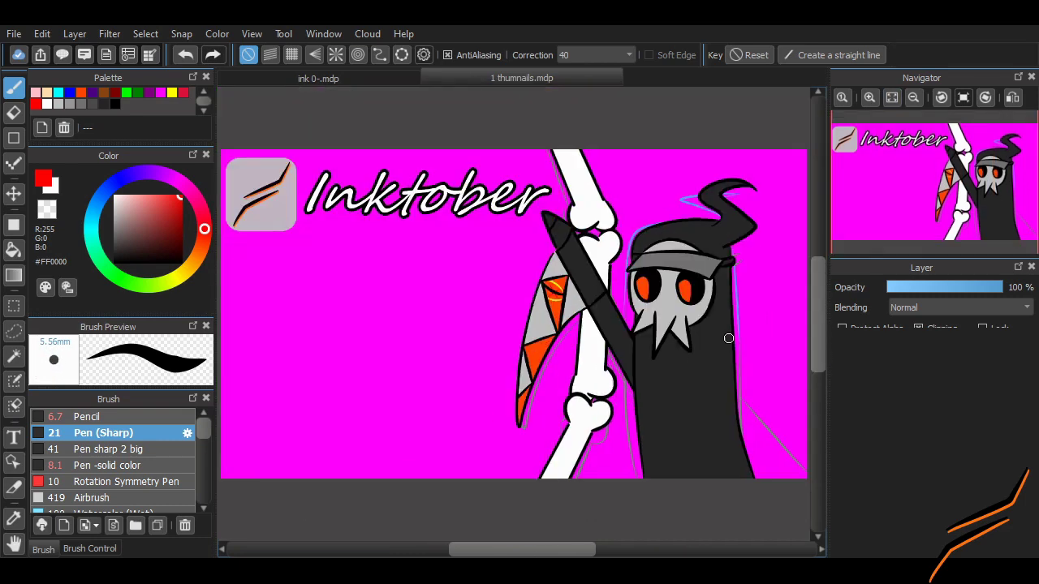
# - Draw a curved black (#000000) line arching above the dividing curve in the blade's upper orange triangle with Pen (Sharp)
pyautogui.scroll(3, 726, 338)
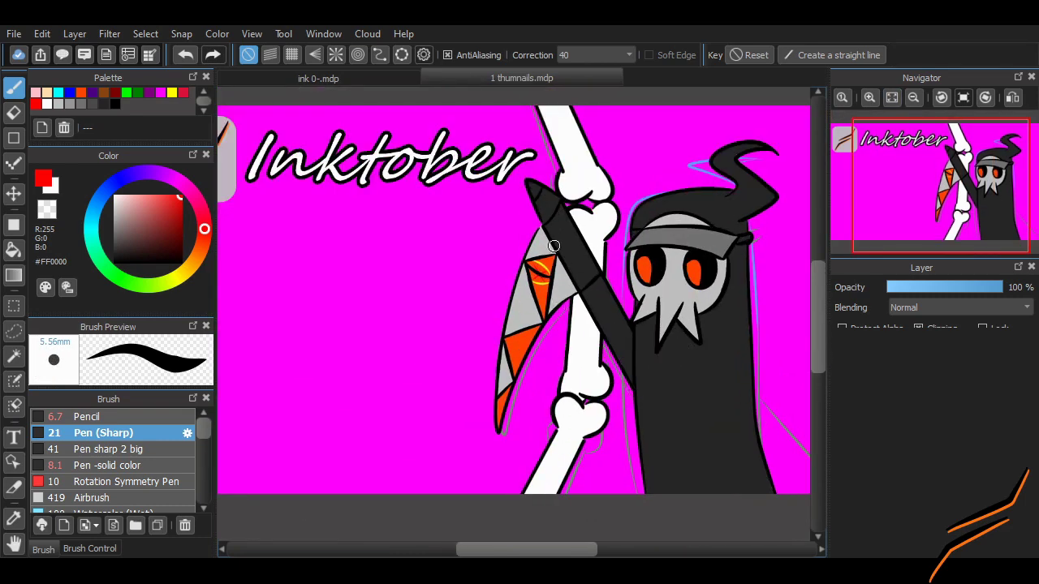
pyautogui.scroll(3, 554, 246)
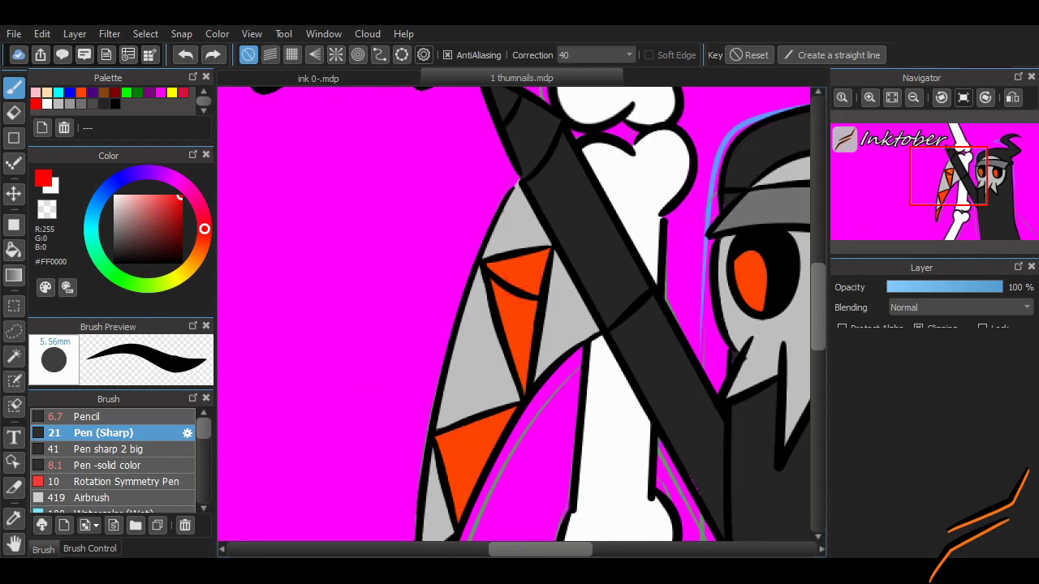
pyautogui.scroll(3, 704, 259)
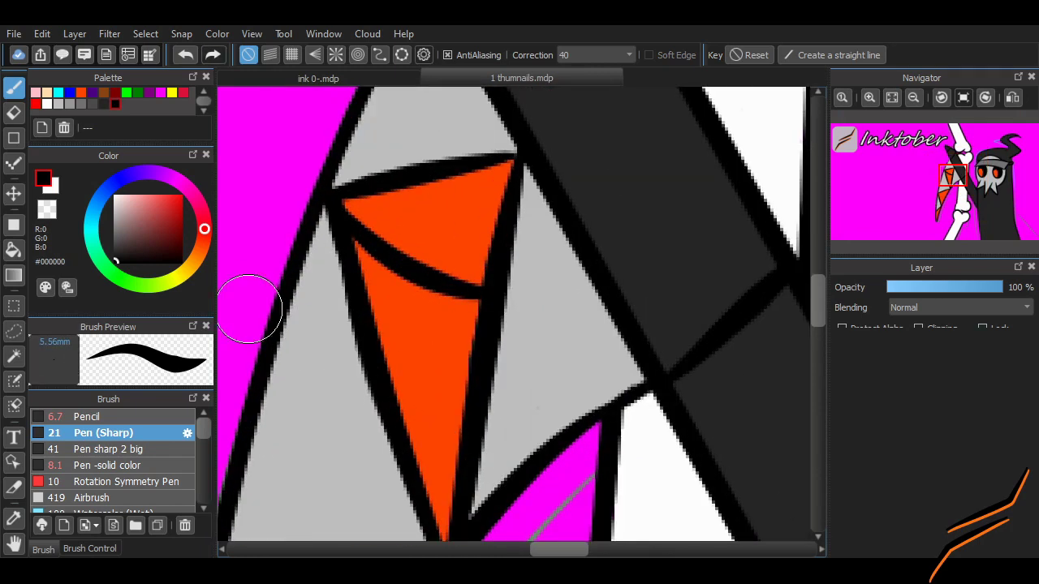
pyautogui.moveTo(347, 204); pyautogui.dragTo(487, 240)
pyautogui.hotkey('ctrl', 'z')
pyautogui.hotkey('ctrl', 'z')
pyautogui.hotkey('ctrl', 'y')
pyautogui.hotkey('ctrl', 'y')
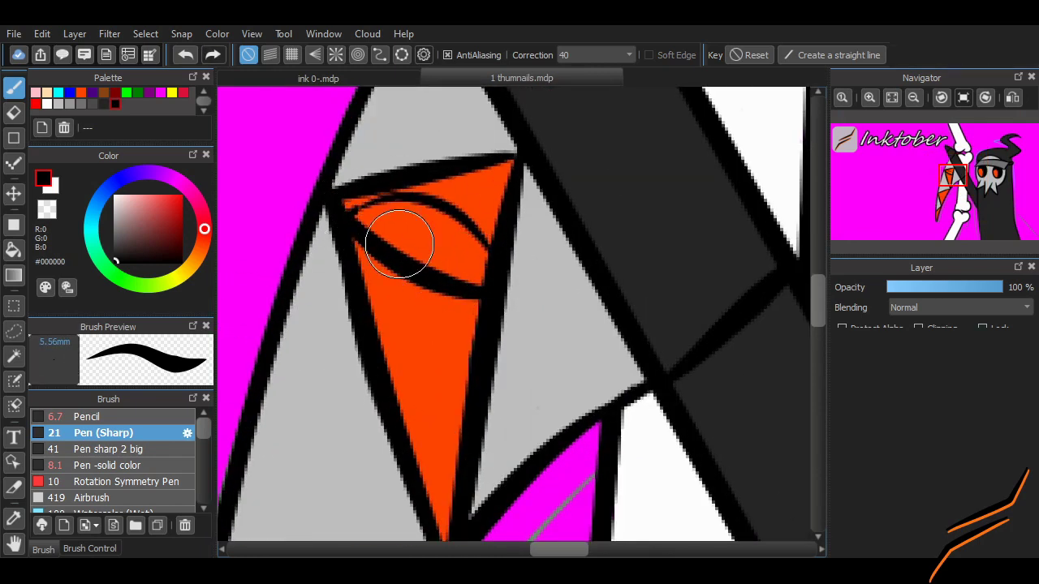
# - Try a curved black line below the dividing curve in the blade's upper orange triangle, and undo the accent curves
pyautogui.moveTo(380, 332); pyautogui.dragTo(467, 351)
pyautogui.hotkey('ctrl', 'z')
pyautogui.moveTo(357, 292); pyautogui.dragTo(497, 325)
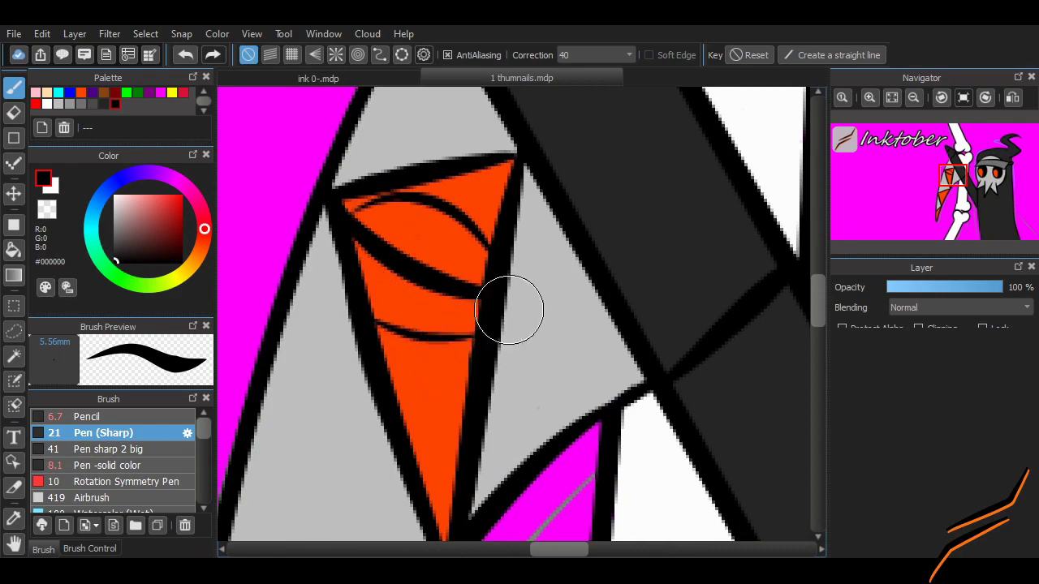
pyautogui.hotkey('ctrl', 'Left')
pyautogui.hotkey('ctrl', 'Right')
pyautogui.hotkey('ctrl', 'Right')
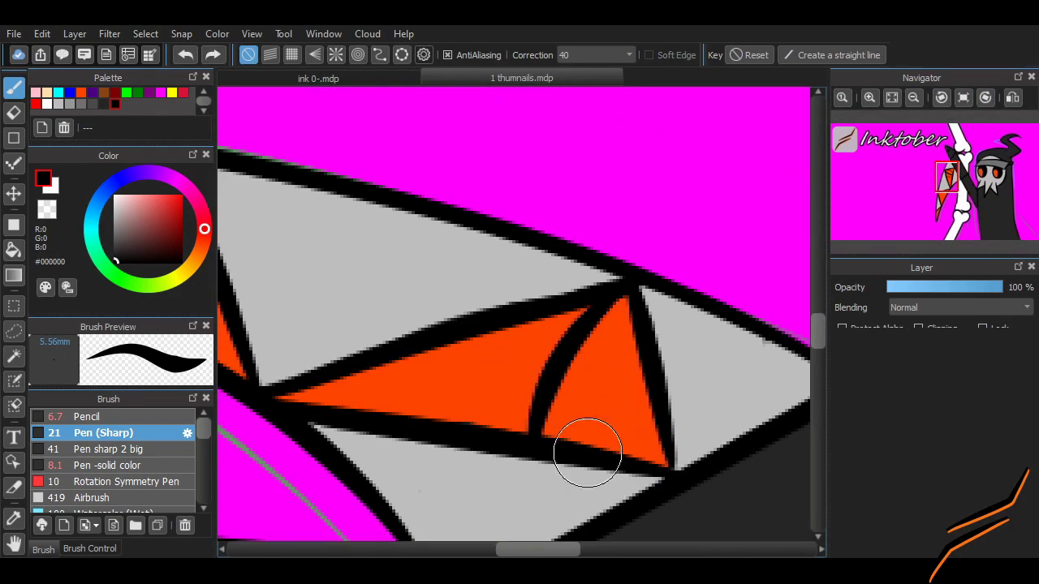
pyautogui.hotkey('ctrl', 'z')
# - Draw curved black lines on both sides of the dividing curve in the upper orange triangle, trying and undoing short stitch strokes across it
pyautogui.moveTo(503, 331); pyautogui.dragTo(489, 427)
pyautogui.moveTo(563, 355); pyautogui.dragTo(617, 333)
pyautogui.hotkey('ctrl', 'z')
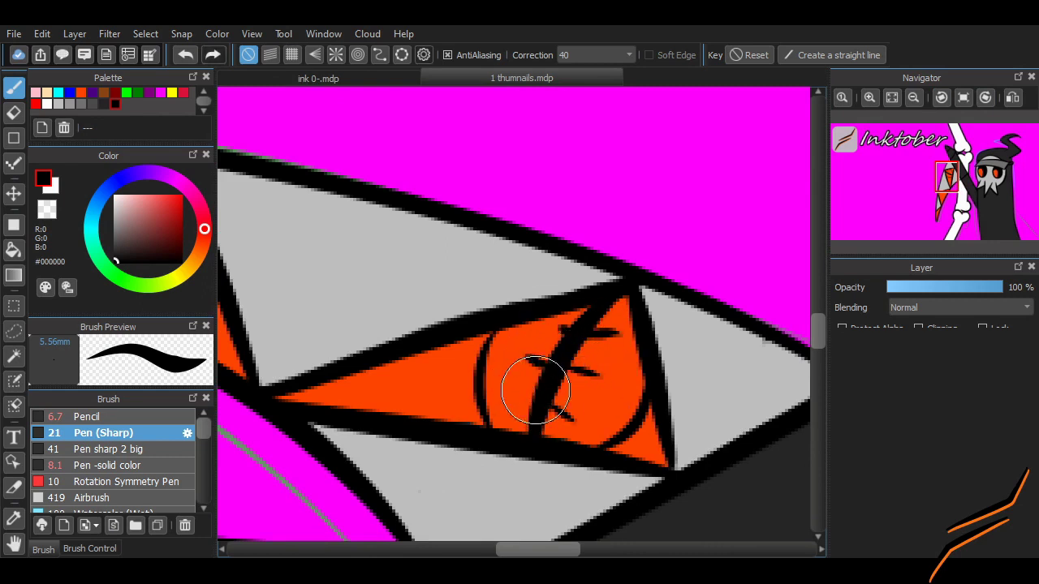
pyautogui.scroll(-8, 698, 346)
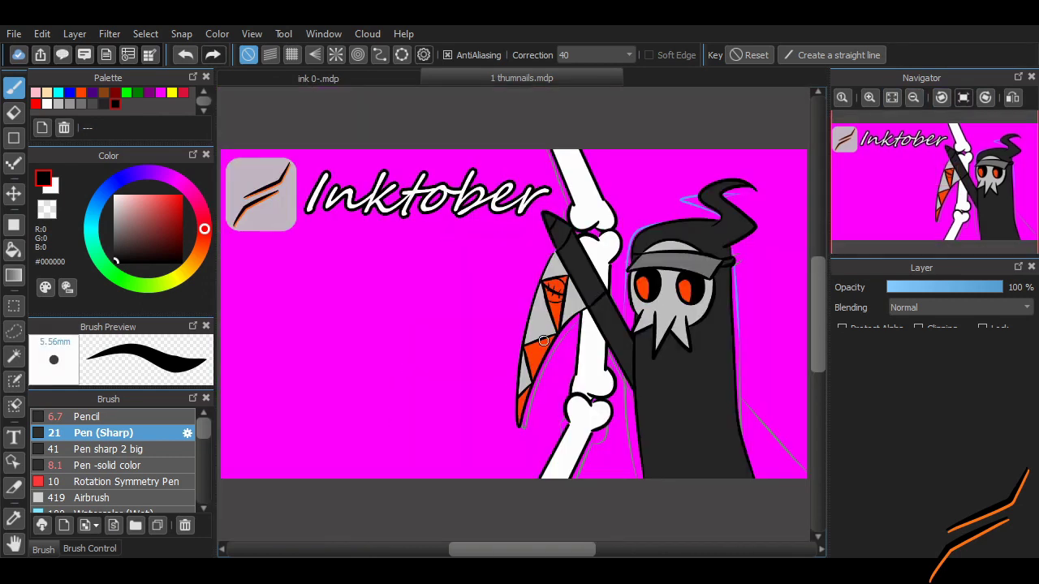
pyautogui.scroll(1, 646, 379)
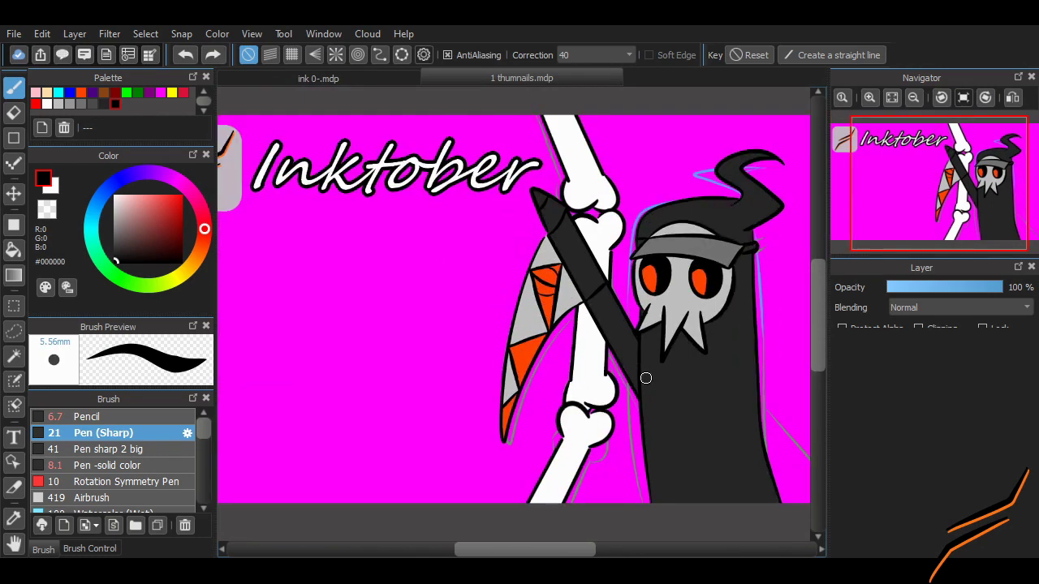
# - Select the background on the character's side of the bone divider with the Magic Wand, expanding the selection by 2 pixels
pyautogui.moveTo(609, 476); pyautogui.dragTo(475, 476)
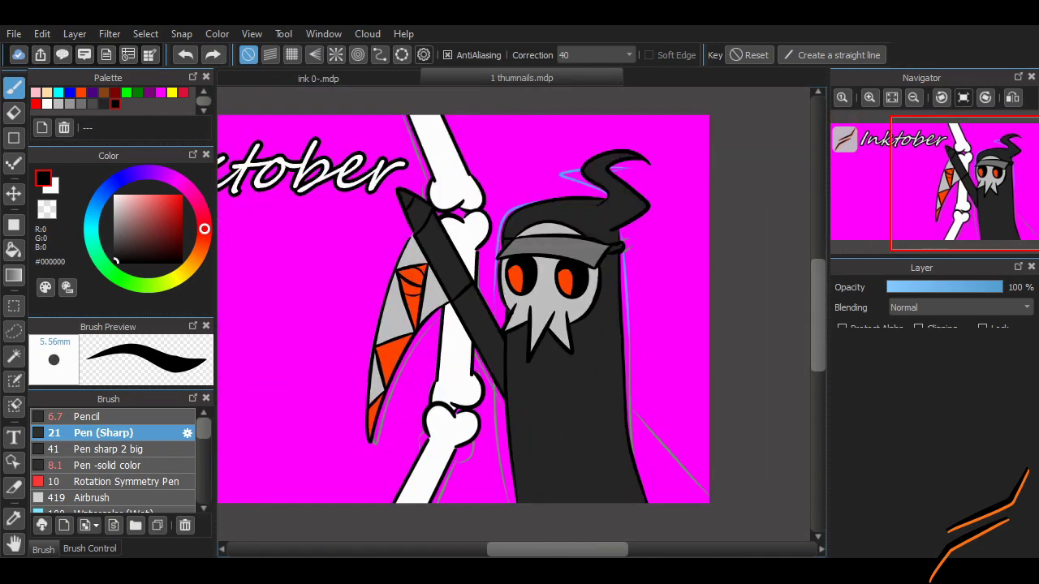
pyautogui.scroll(-1, 586, 458)
pyautogui.moveTo(526, 541); pyautogui.dragTo(578, 541)
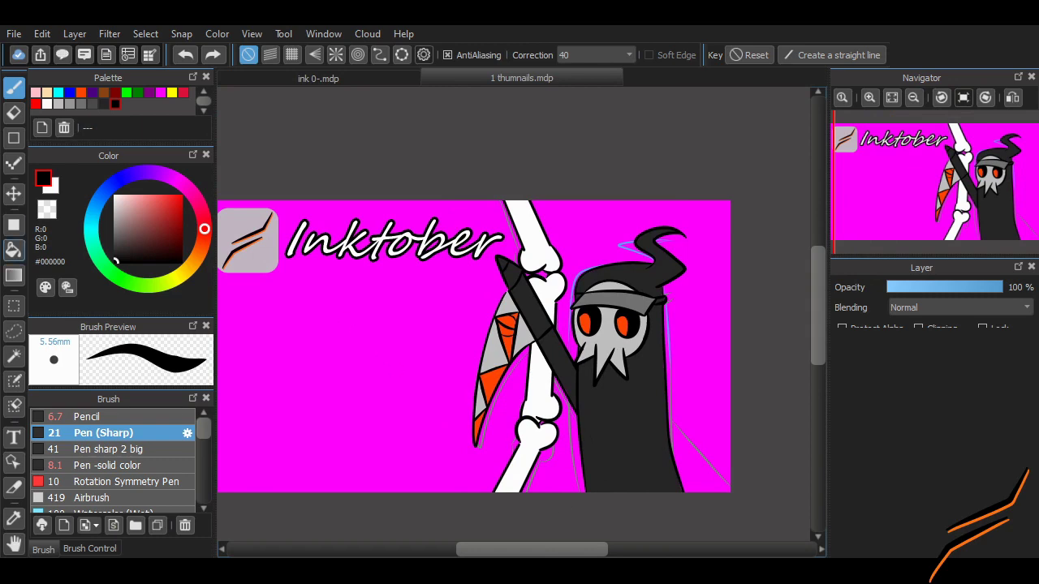
pyautogui.press('w')
pyautogui.click(588, 244)
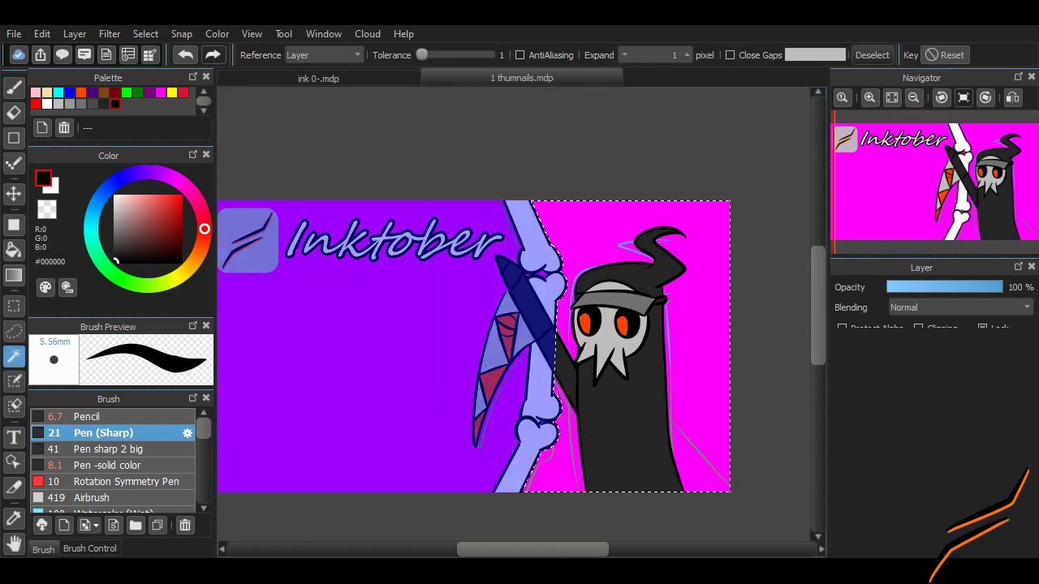
pyautogui.scroll(6, 588, 243)
pyautogui.scroll(-6, 513, 313)
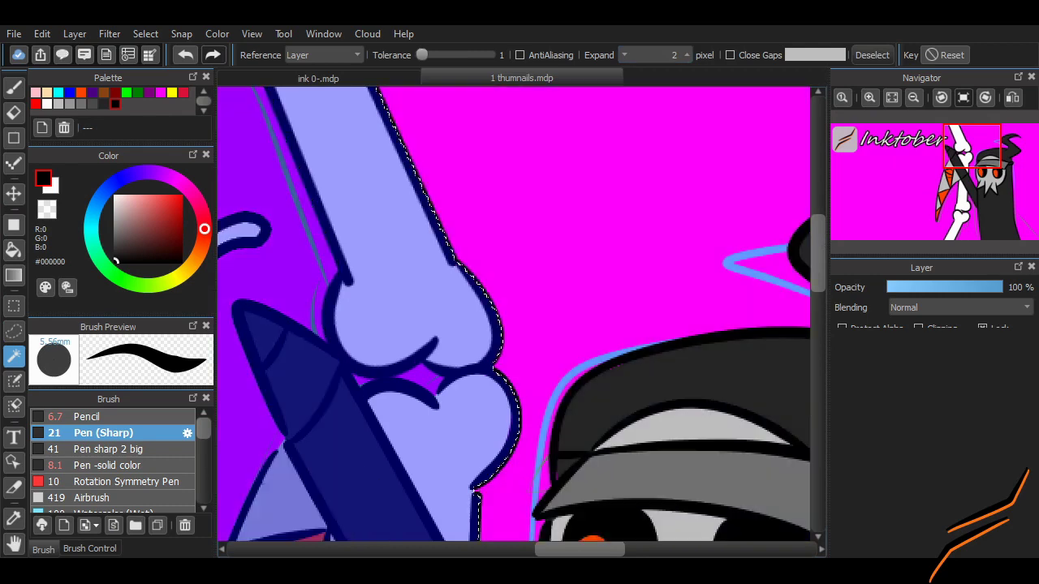
# - Try circular Foreground-Background gradients starting from black (#000000) and from orange (#FF4500) in the selected background, and undo them
pyautogui.press('g')
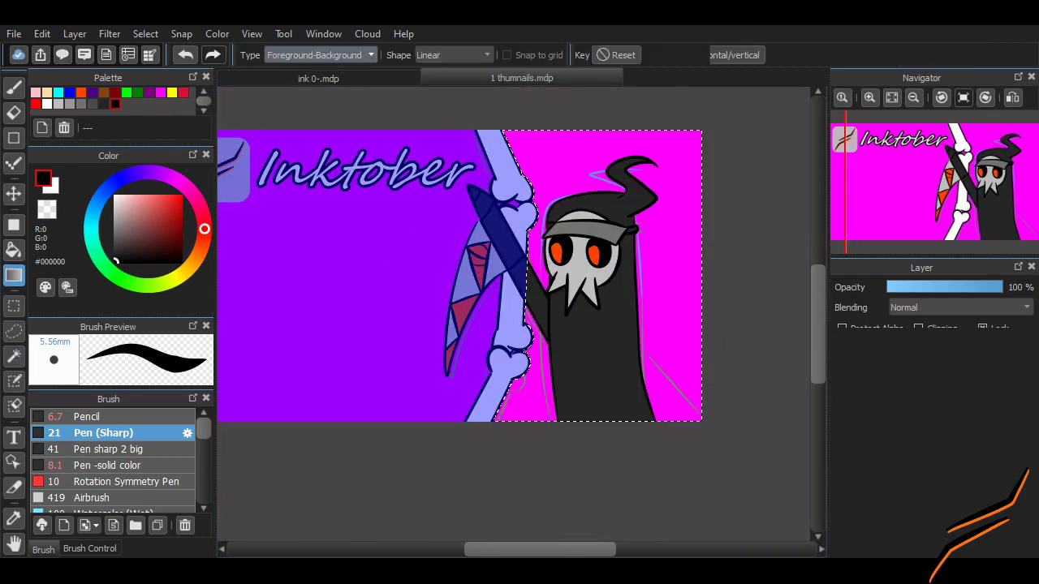
pyautogui.scroll(-1, 454, 55)
pyautogui.scroll(1, 626, 247)
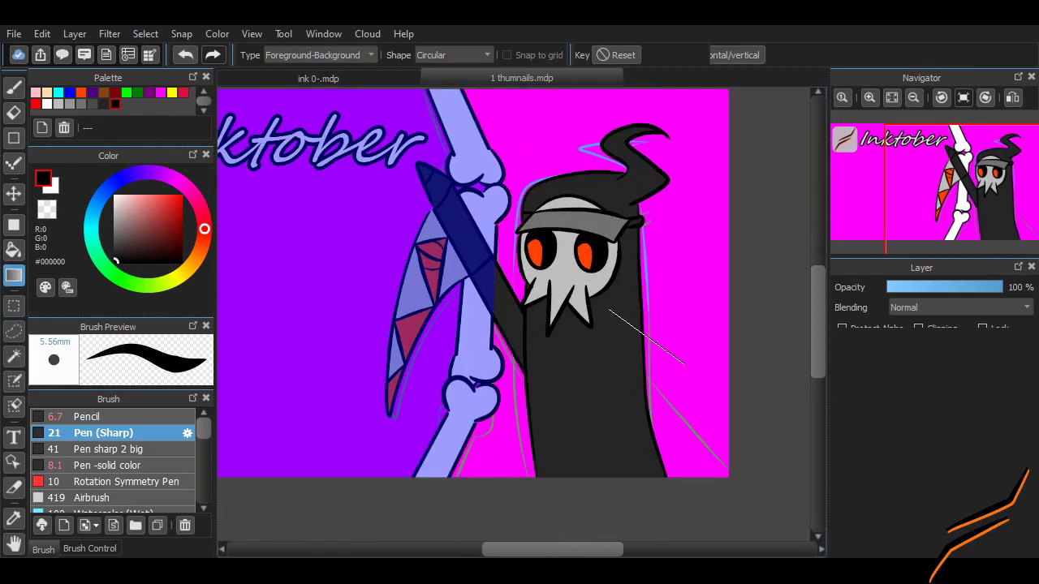
pyautogui.moveTo(584, 251); pyautogui.dragTo(714, 365)
pyautogui.hotkey('ctrl', 'z')
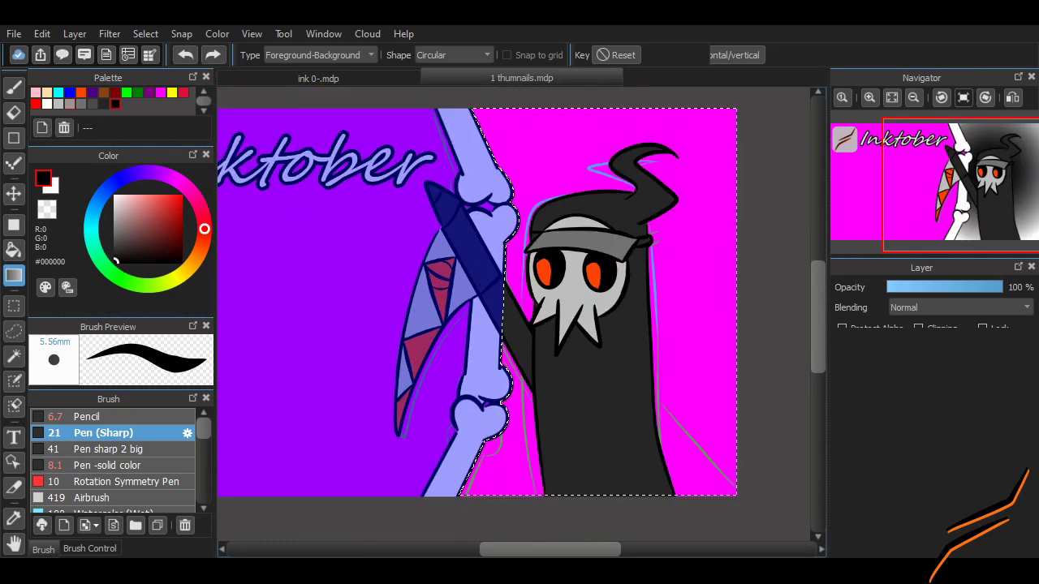
pyautogui.hotkey('ctrl', 'z')
pyautogui.scroll(-2, 739, 456)
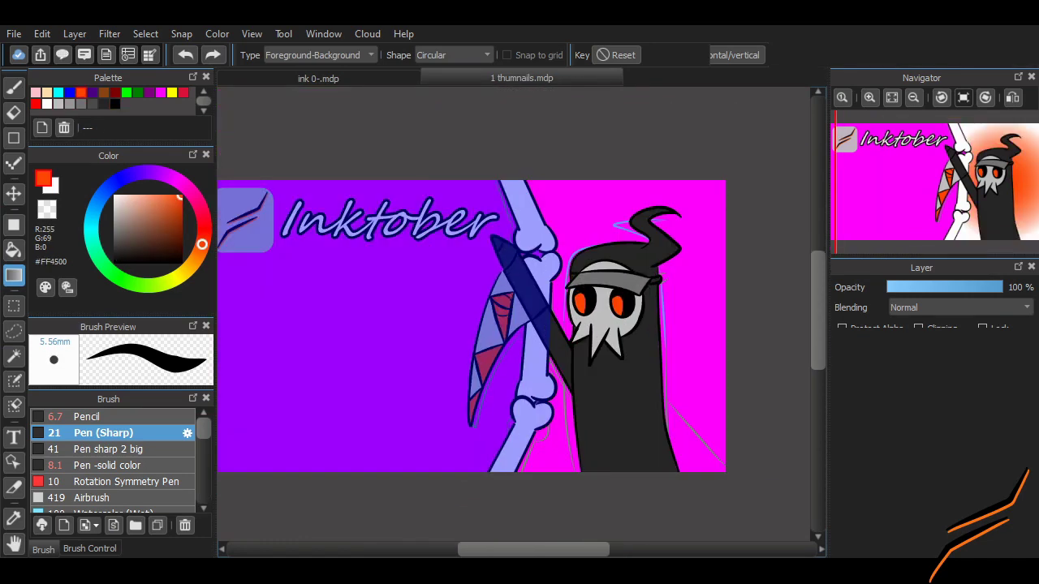
# - Fill the selected background with a circular gradient from white (#FFFFFF) at the character to black outward, and clear the selection
pyautogui.hotkey('ctrl', 'y')
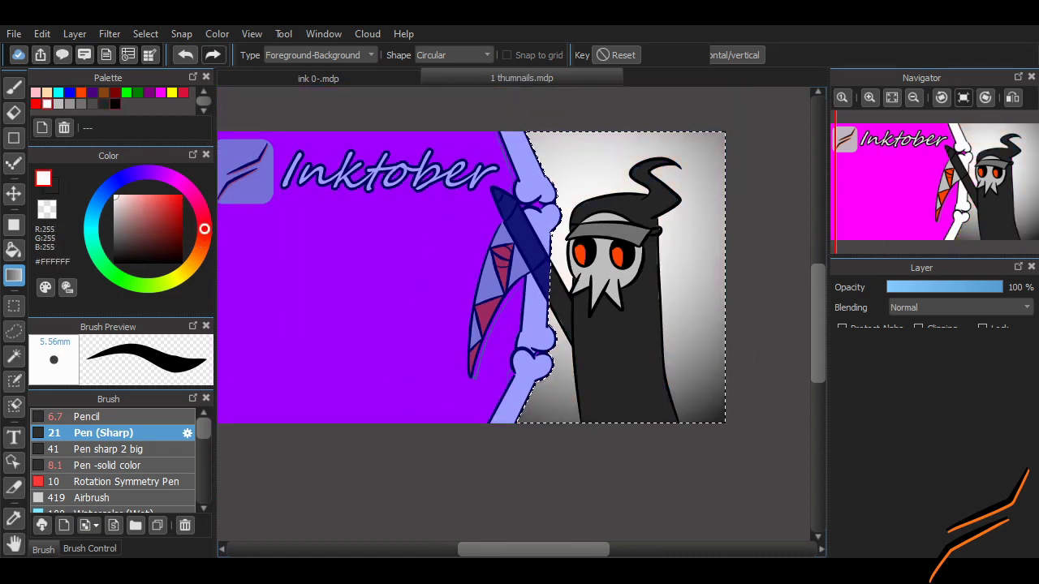
pyautogui.press('m')
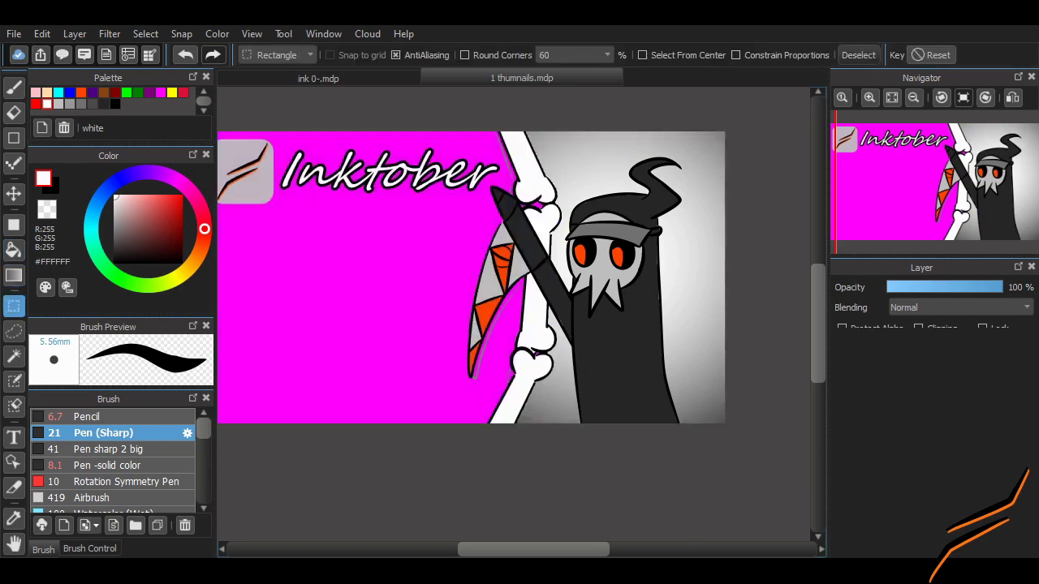
pyautogui.scroll(1, 513, 314)
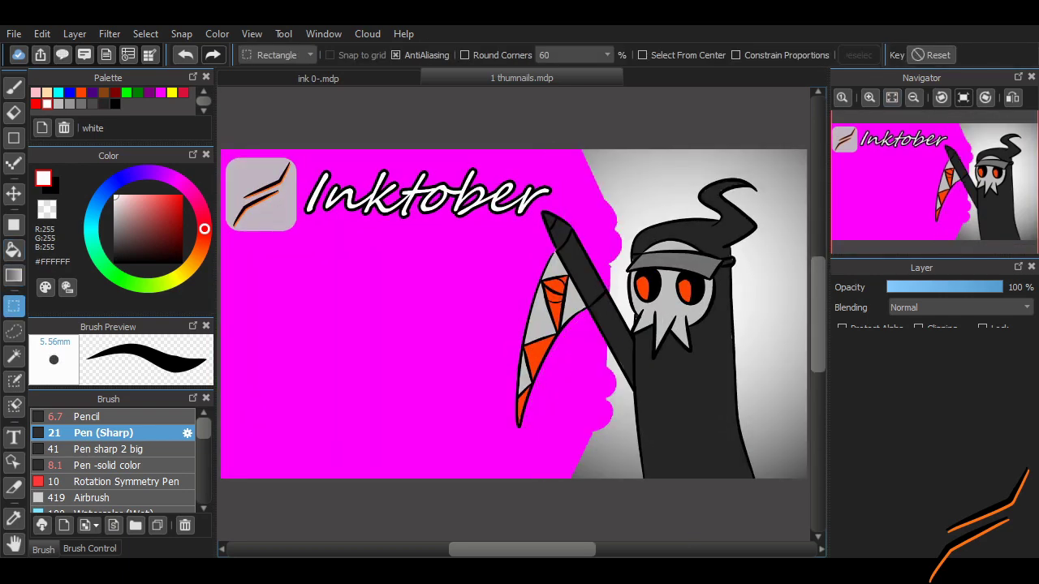
pyautogui.hotkey('ctrl', 'd')
# - Remove the magenta background on the title's side of the bone divider, leaving it transparent, and save the thumbnail
pyautogui.scroll(-1, 518, 323)
pyautogui.hotkey('ctrl', 'g')
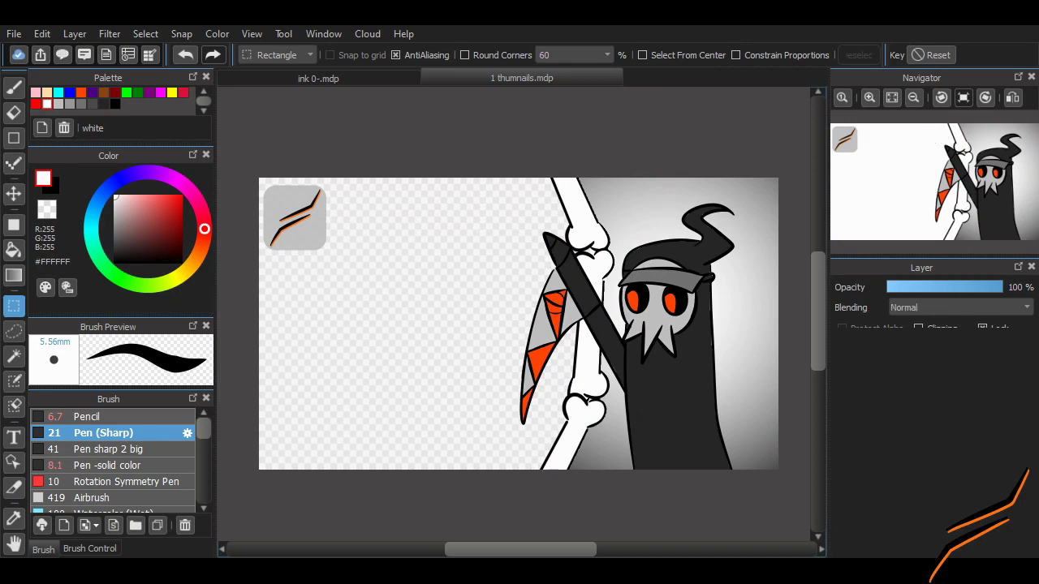
pyautogui.hotkey('ctrl', 's')
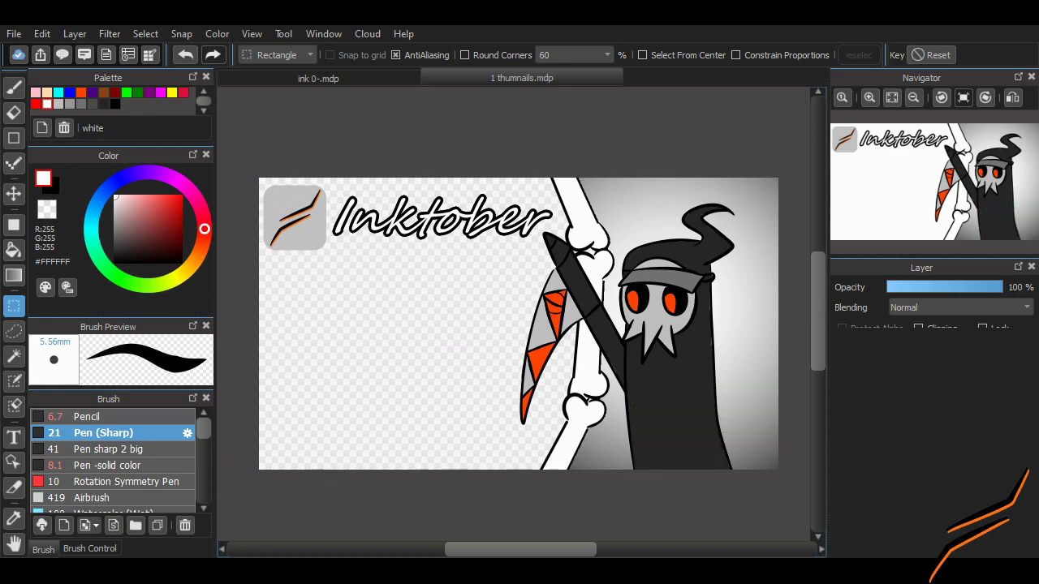
# - Place a copy of the title lettering in the canvas's lower-left corner and turn it into a red "#0" with a black outline
pyautogui.press('v')
pyautogui.hotkey('ctrl', 'v')
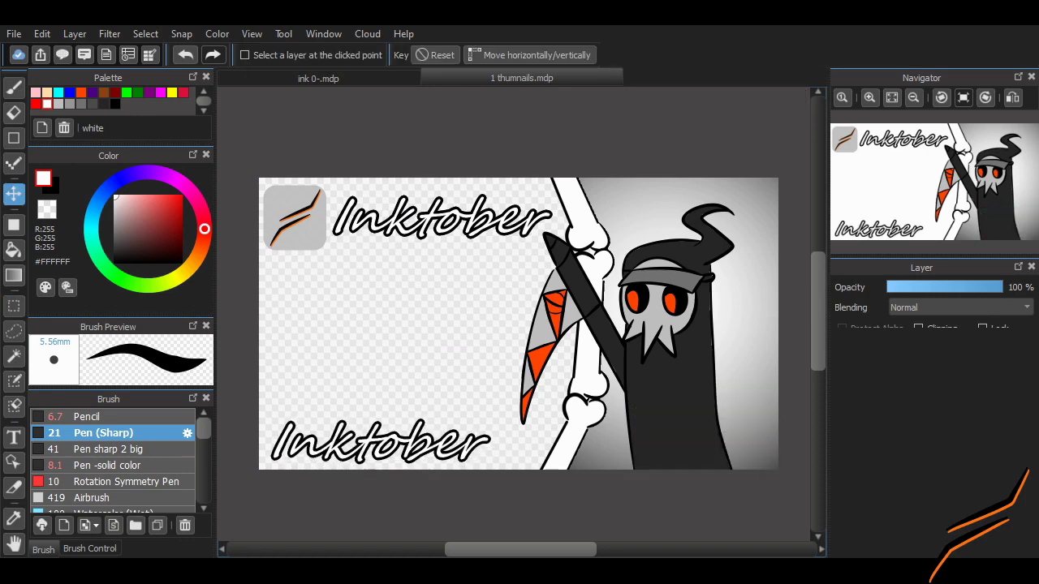
pyautogui.press('Delete')
pyautogui.moveTo(276, 454)
pyautogui.mouseDown()
pyautogui.moveTo(329, 426)
pyautogui.moveTo(324, 459)
pyautogui.mouseUp()
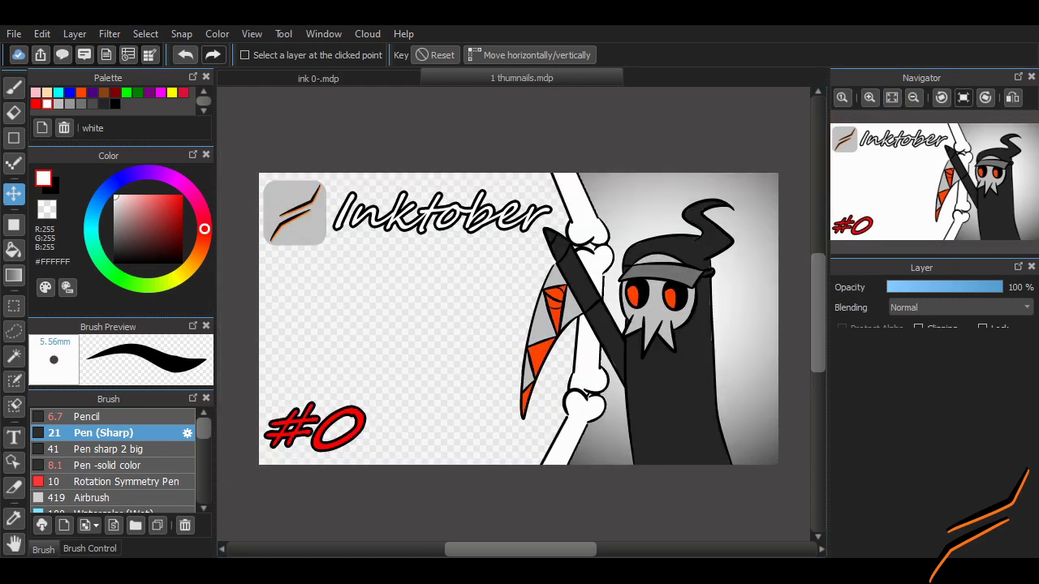
# - Fill the unfilled left end of the headband and its side knot with grey (#737373) using Pen (Sharp)
pyautogui.scroll(5, 662, 301)
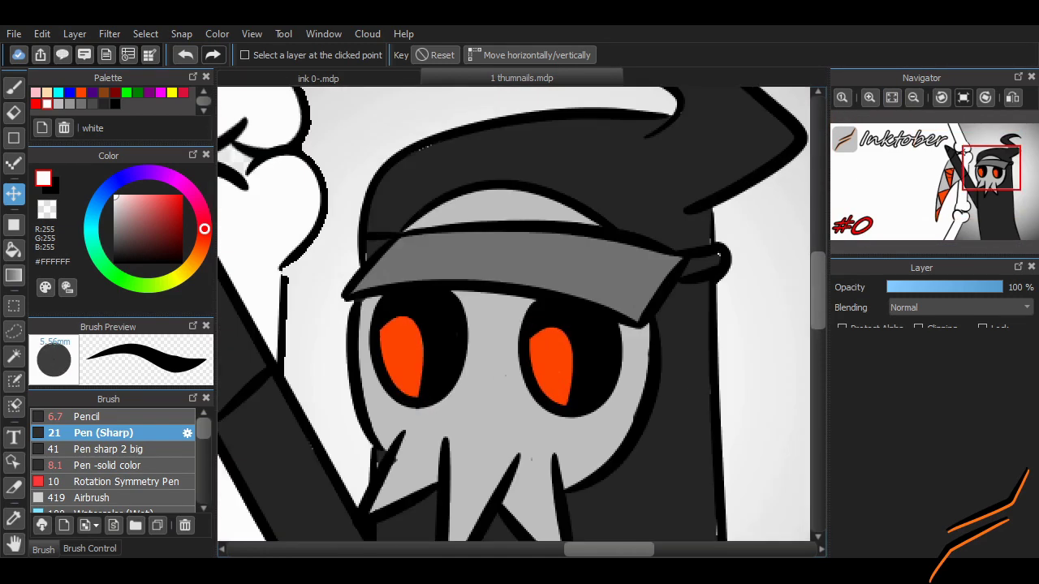
pyautogui.press('b')
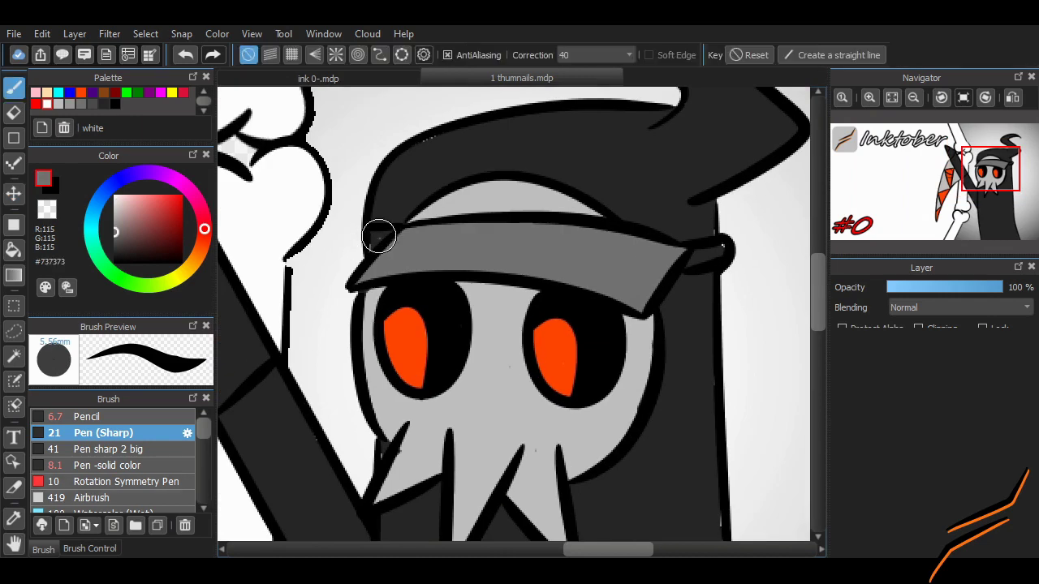
pyautogui.keyDown('alt'); pyautogui.click(383, 245); pyautogui.keyUp('alt')
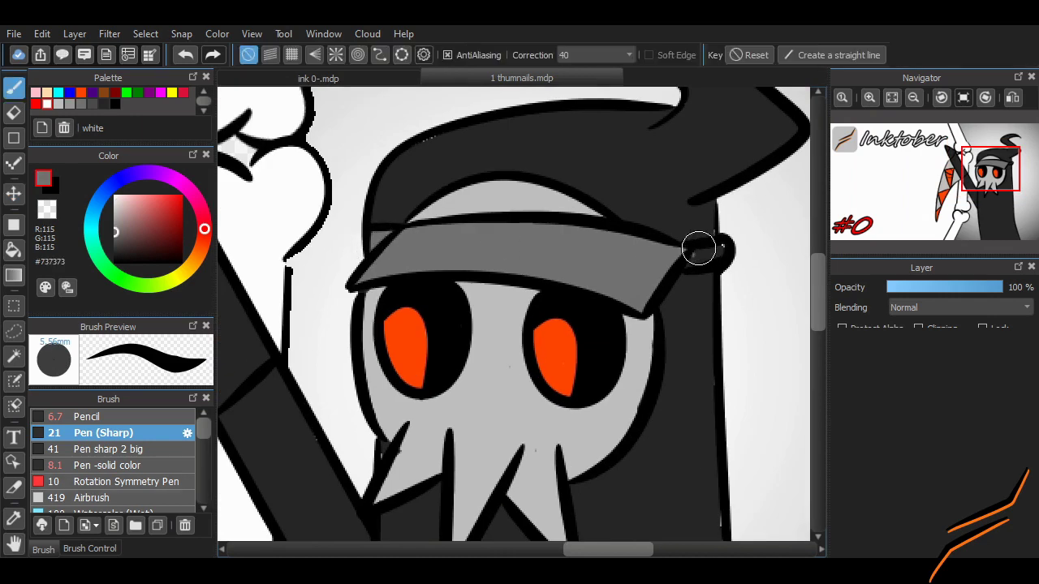
pyautogui.moveTo(699, 248); pyautogui.dragTo(711, 255)
# - Touch up gaps along the robe and scythe handle with dark grey (#262626) and on the skull's jaw with light grey (#C0C0C0)
pyautogui.keyDown('alt'); pyautogui.click(703, 229); pyautogui.keyUp('alt')
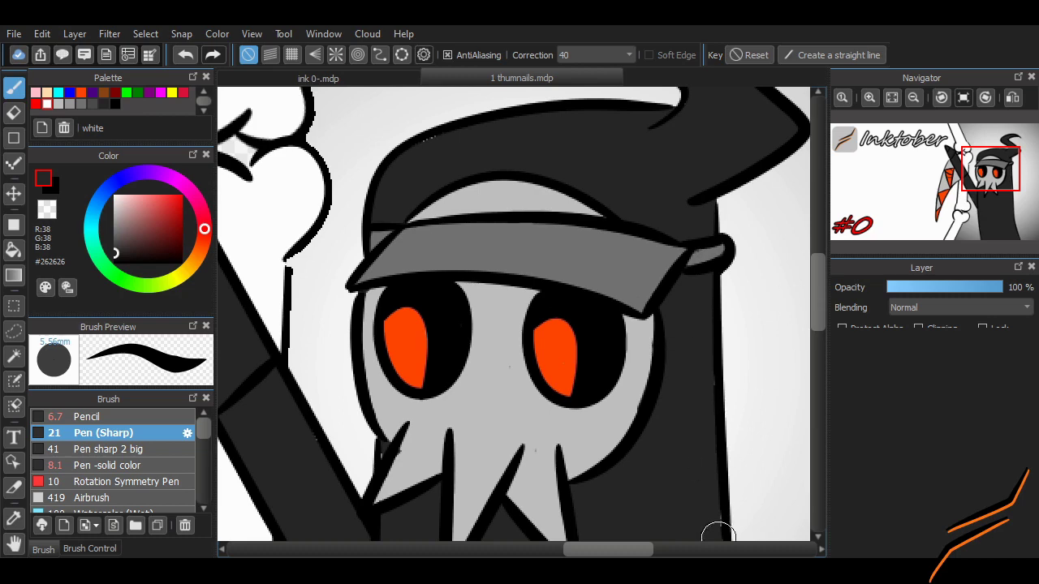
pyautogui.scroll(-3, 801, 325)
pyautogui.keyDown('alt'); pyautogui.click(416, 196); pyautogui.keyUp('alt')
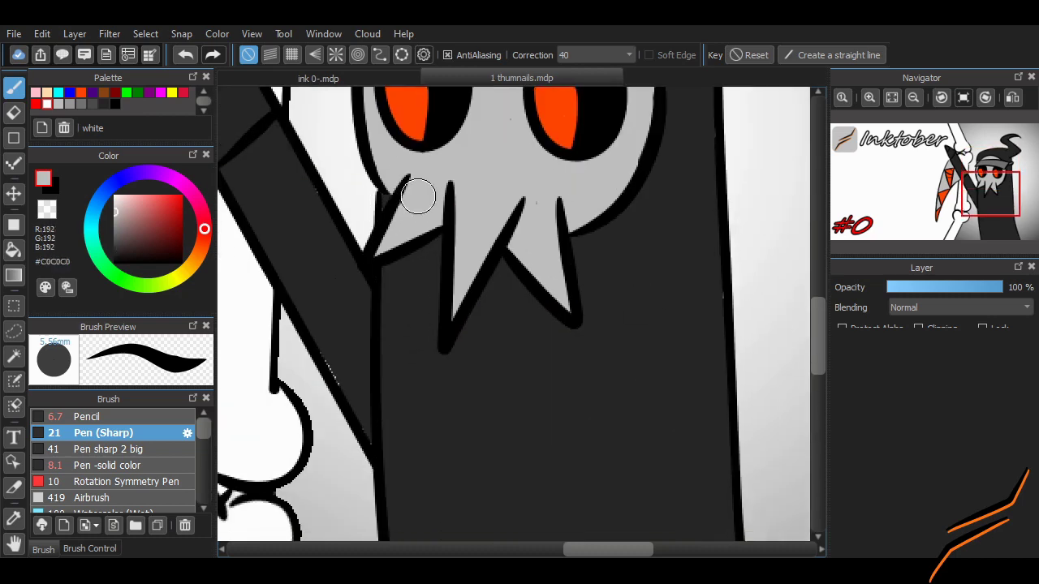
pyautogui.scroll(-2, 728, 339)
pyautogui.keyDown('alt'); pyautogui.click(728, 338); pyautogui.keyUp('alt')
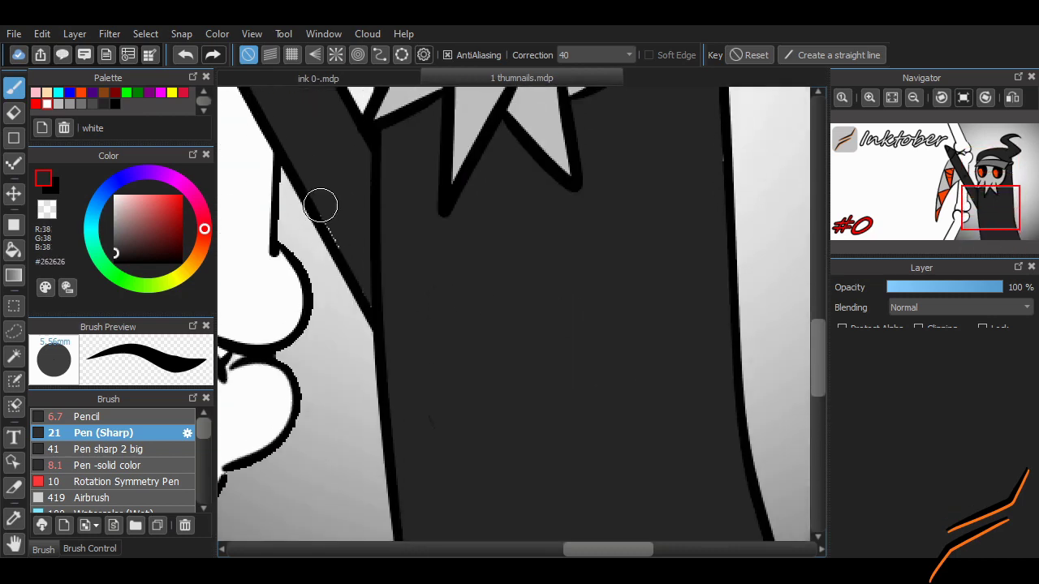
pyautogui.scroll(-6, 345, 272)
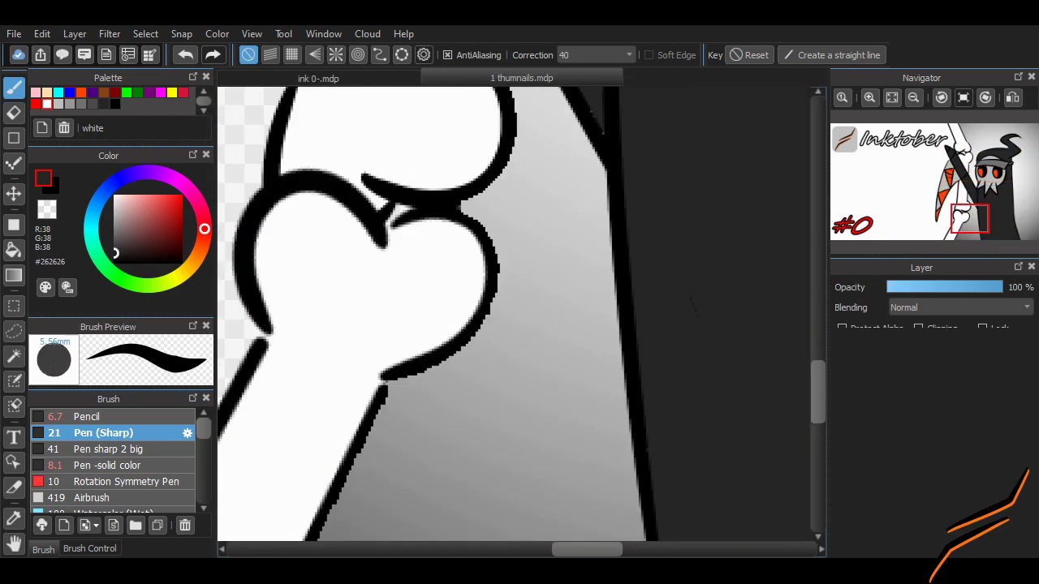